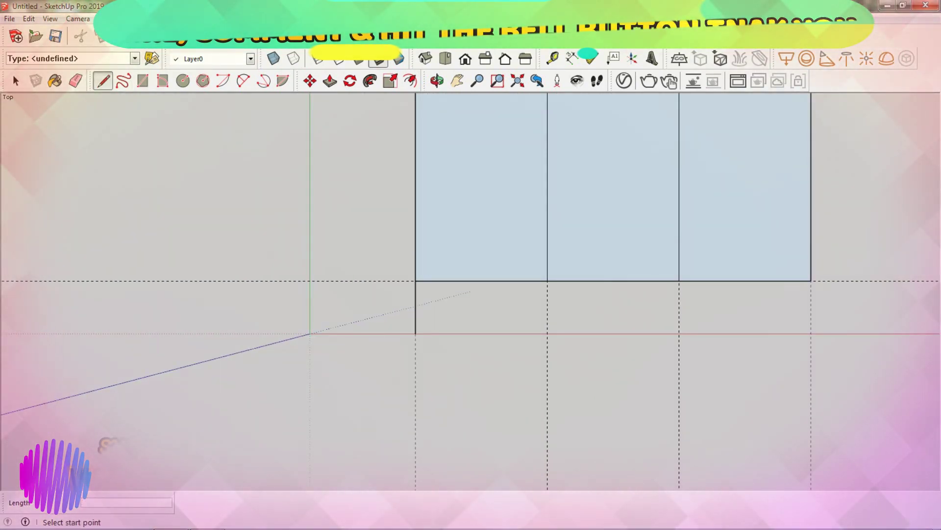
Place guides 0.66 m and 1.46 m in from the rectangle's edges.
key("t")
left_click(506, 286)
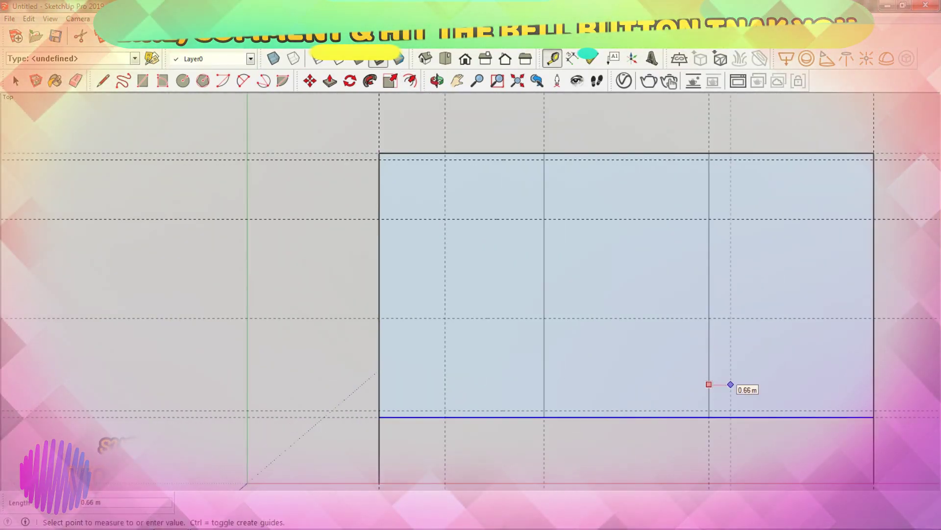
left_click(731, 384)
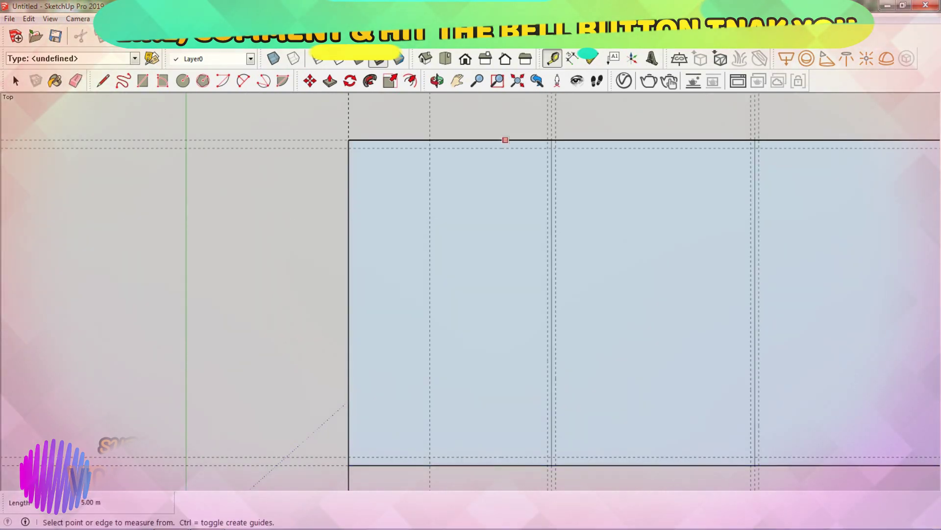
left_click(490, 179)
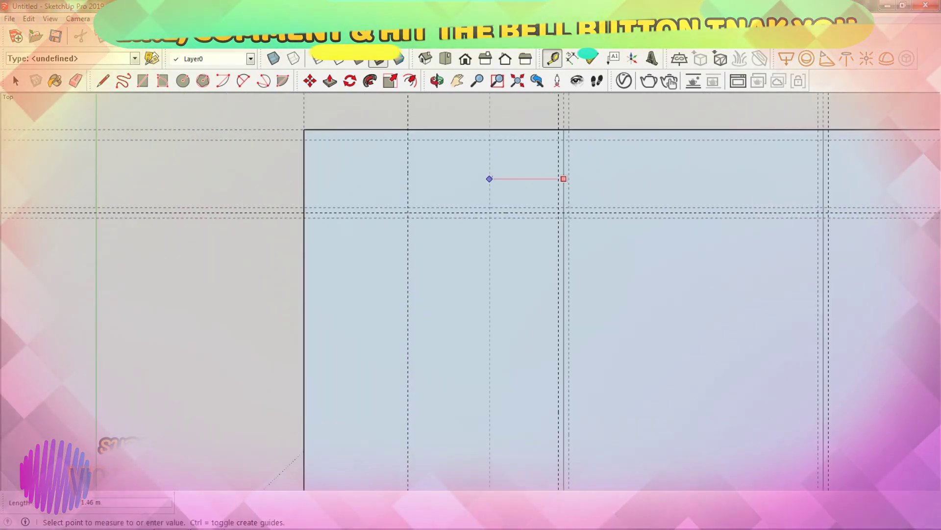
left_click(473, 178)
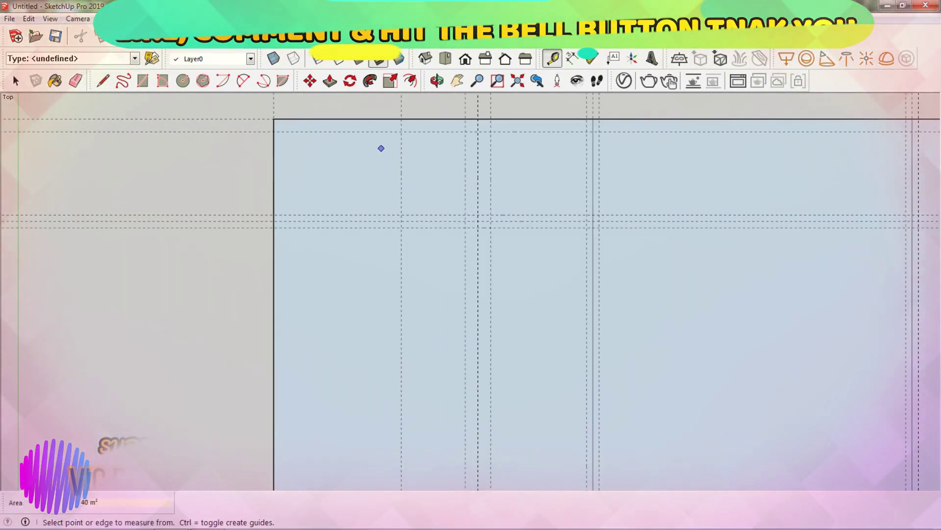
scroll(381, 148, "down", 3)
scroll(627, 201, "up", 3)
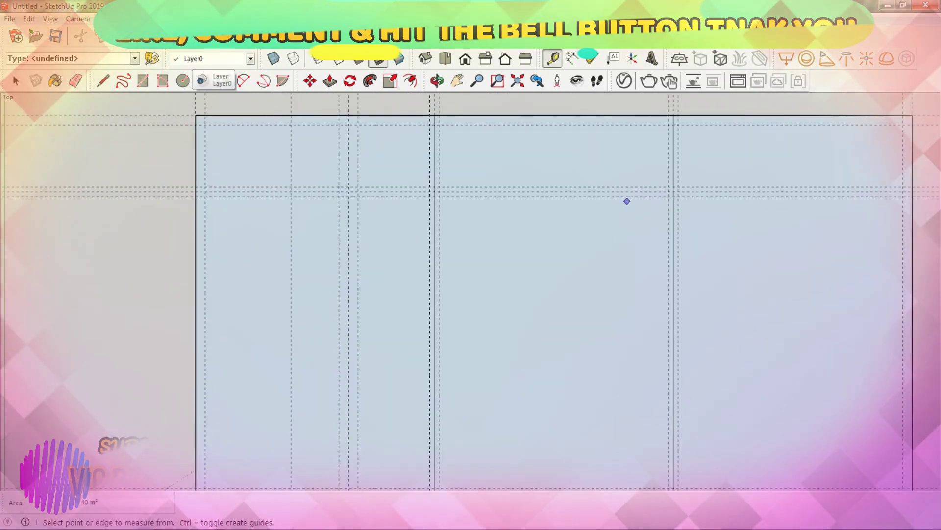
scroll(627, 201, "down", 3)
scroll(426, 181, "up", 2)
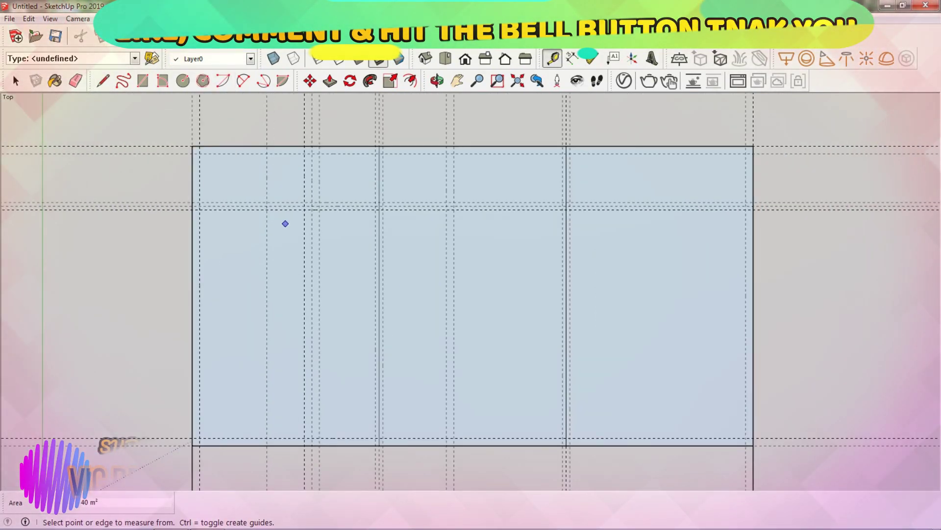
scroll(285, 224, "up", 2)
Draw a wall line from a guide intersection to the rectangle's corner.
key("l")
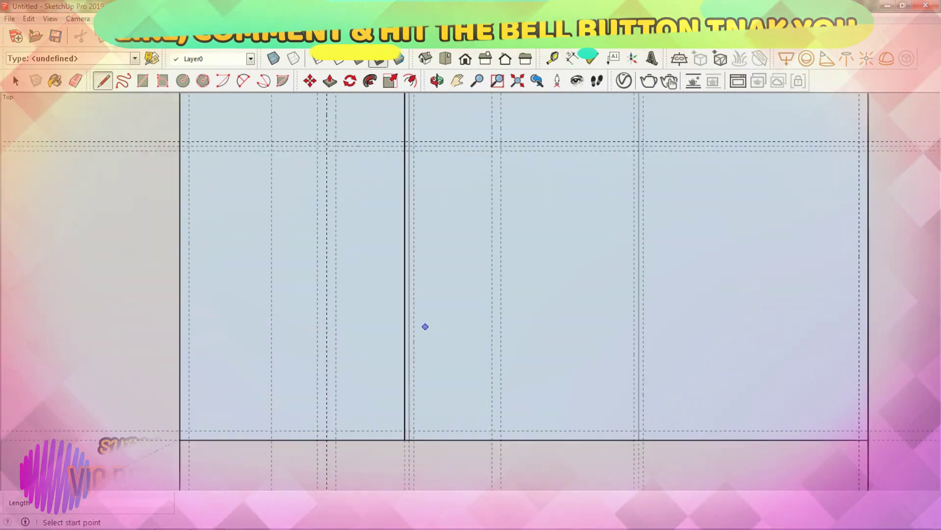
left_click(425, 326)
scroll(425, 326, "up", 1)
scroll(581, 417, "down", 2)
scroll(599, 139, "up", 1)
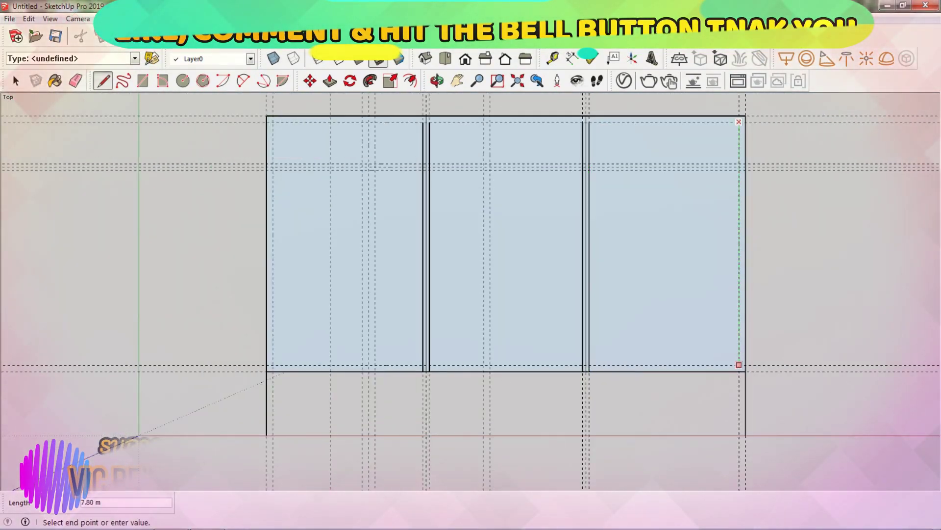
left_click(739, 364)
scroll(395, 227, "up", 3)
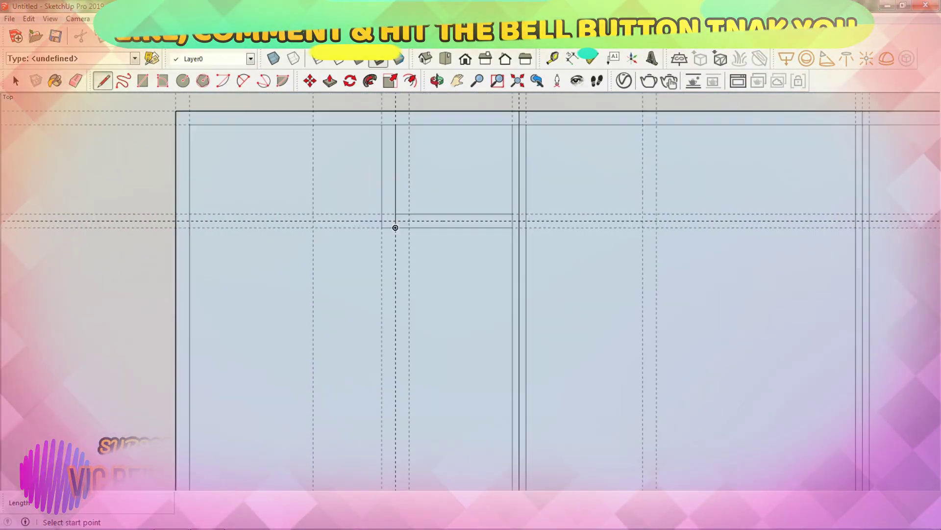
scroll(395, 228, "down", 1)
scroll(373, 227, "down", 2)
scroll(318, 336, "up", 1)
scroll(296, 191, "up", 1)
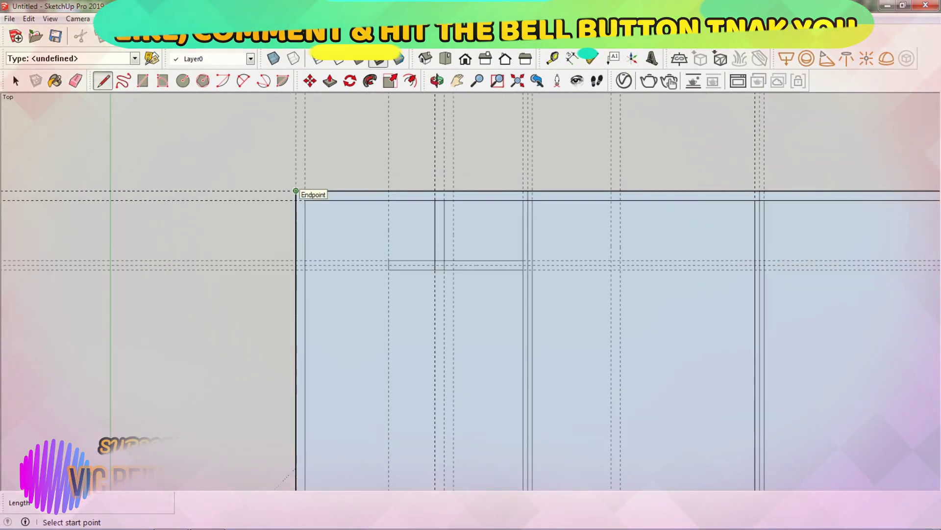
Add a 1.00 m guide from the inner wall edge and a 2.80 m guide.
key("t")
scroll(296, 191, "down", 2)
left_click(343, 387)
left_click(406, 294)
scroll(405, 294, "up", 2)
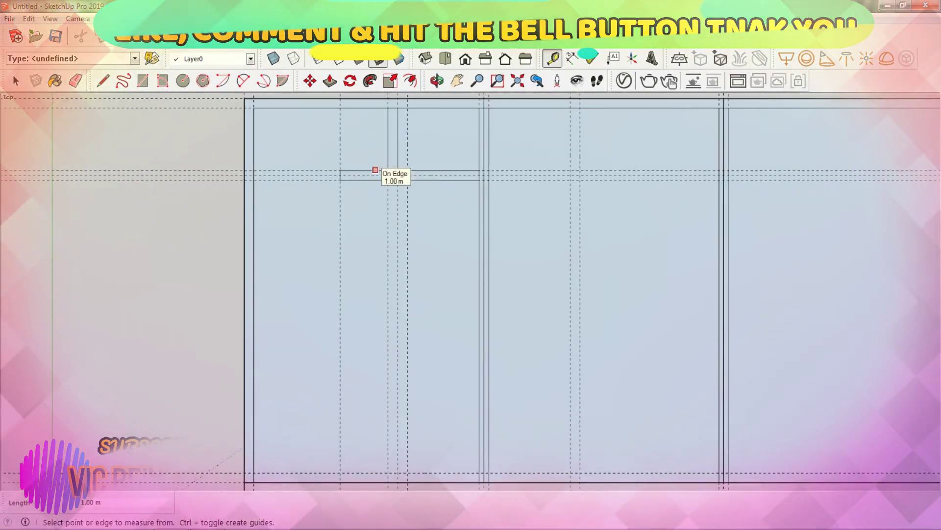
scroll(375, 170, "up", 1)
left_click(200, 210)
scroll(403, 183, "up", 1)
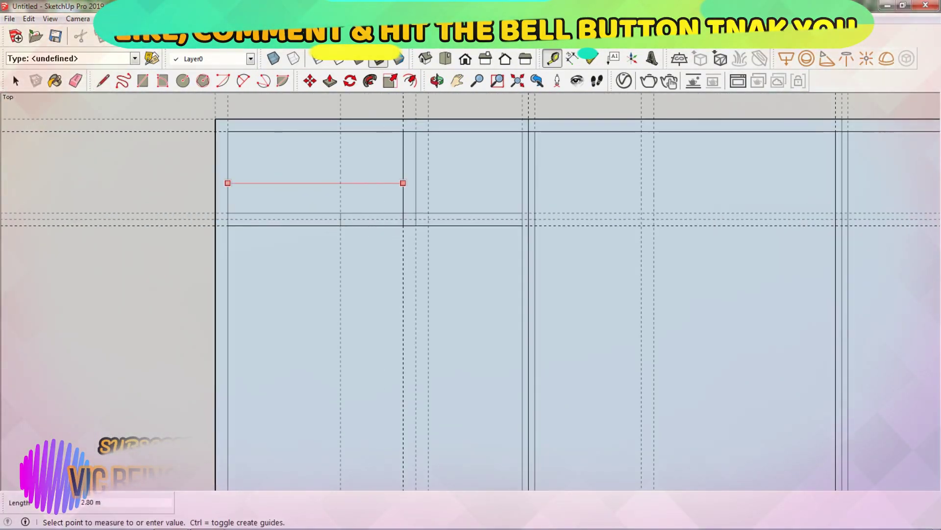
key("Escape")
scroll(341, 212, "up", 2)
scroll(351, 158, "up", 2)
Erase stray lines and lay out guides for a 1.50 m interior wall line.
key("e")
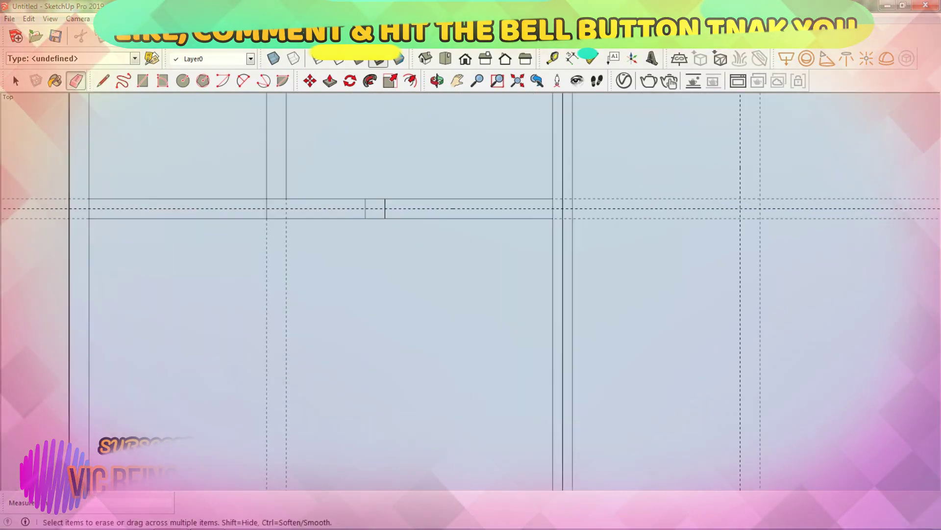
scroll(471, 289, "down", 1)
key("t")
left_click(425, 166)
key("l")
left_click(429, 122)
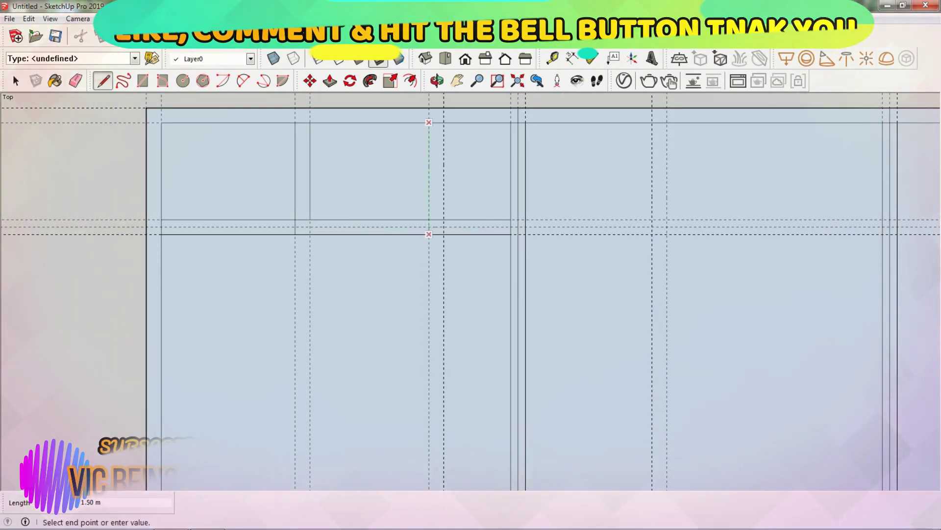
key("t")
scroll(447, 213, "down", 1)
left_click(433, 193)
key("l")
scroll(514, 113, "up", 2)
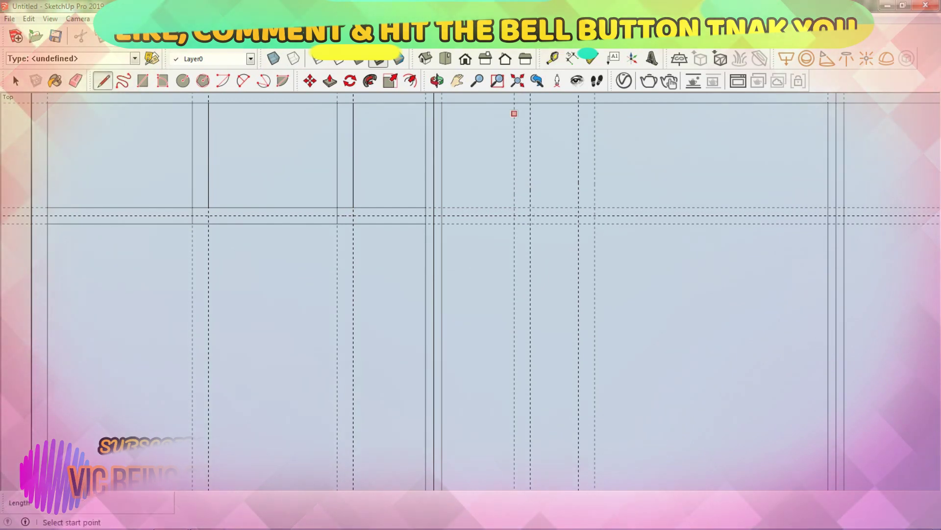
scroll(514, 114, "down", 2)
scroll(461, 236, "up", 2)
Clean up lines and place a 1.60 m guide for the next partition.
key("e")
scroll(461, 245, "up", 1)
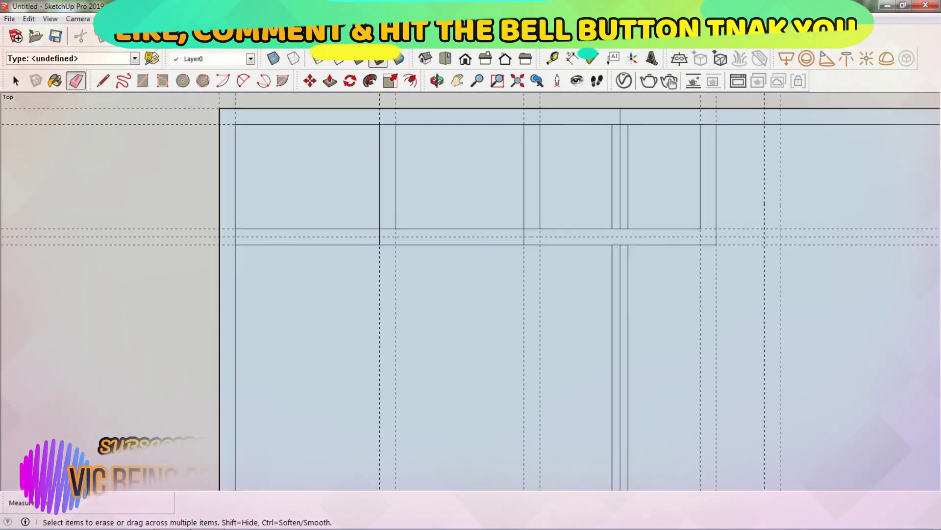
scroll(461, 245, "up", 1)
key("l")
scroll(470, 250, "down", 1)
key("t")
left_click(368, 194)
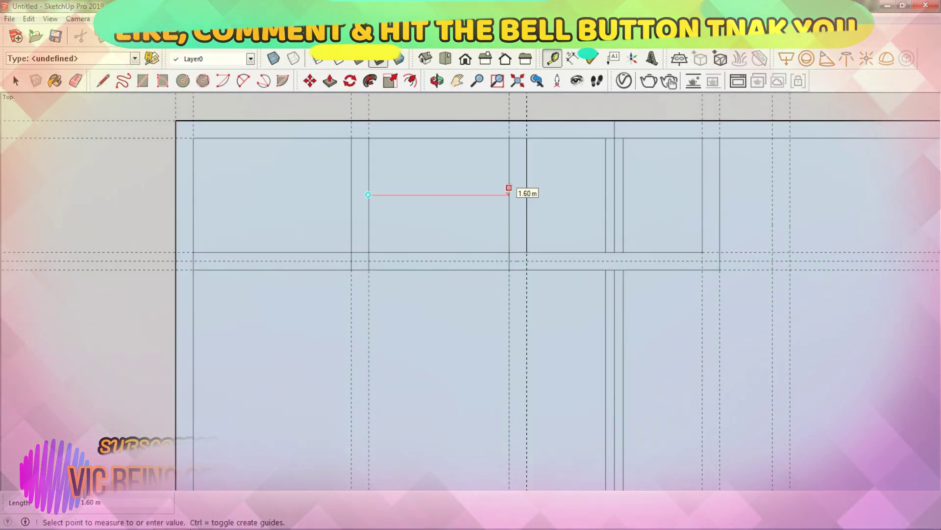
scroll(471, 295, "down", 2)
scroll(471, 295, "up", 2)
Erase part of the wall band to open it and redraw the wall lines.
key("e")
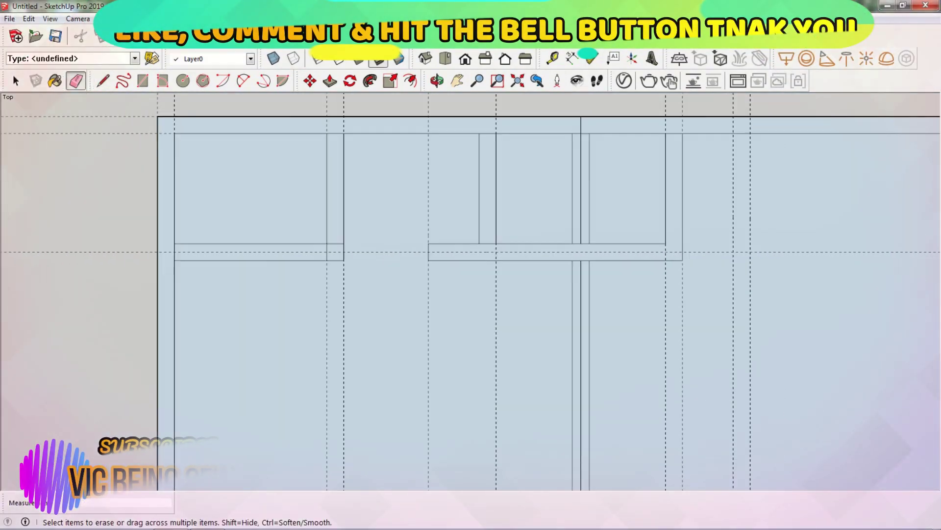
scroll(448, 222, "down", 2)
key("l")
scroll(449, 222, "up", 2)
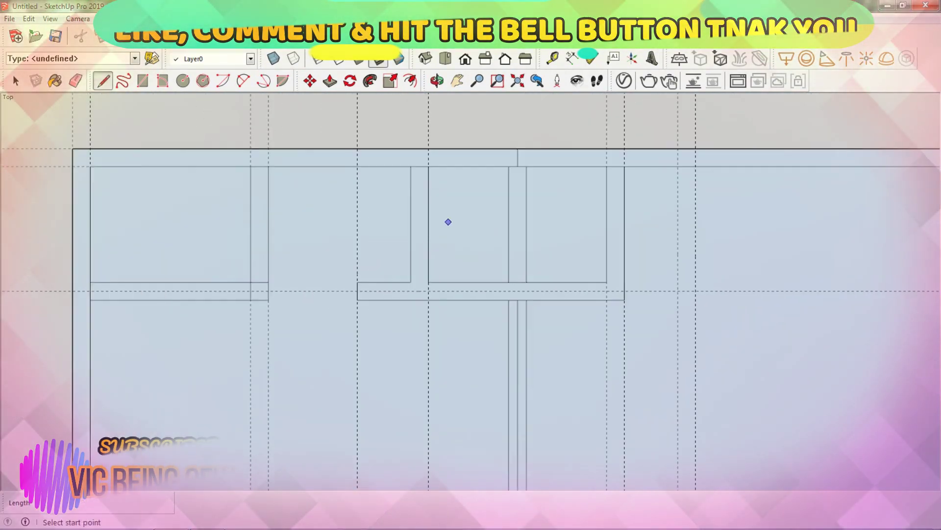
scroll(448, 221, "down", 1)
scroll(451, 193, "down", 1)
scroll(469, 246, "up", 1)
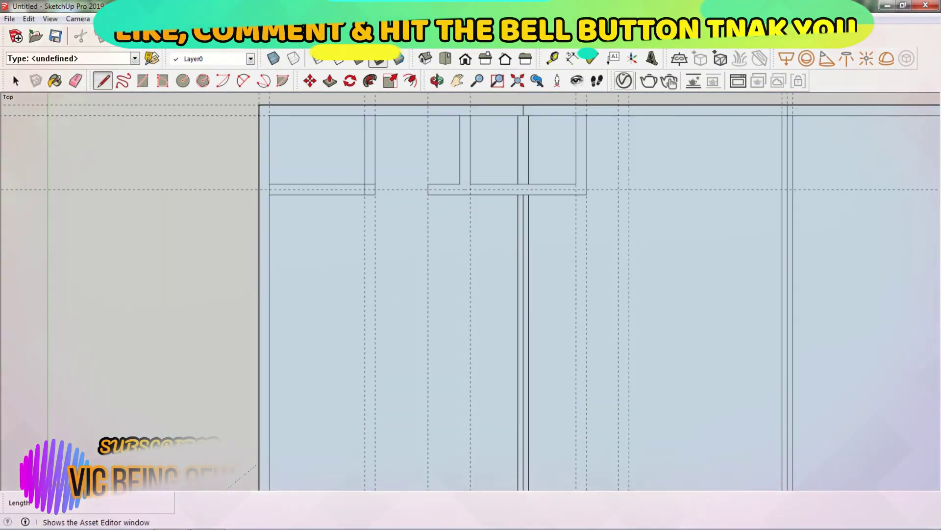
scroll(357, 370, "down", 2)
scroll(357, 370, "down", 1)
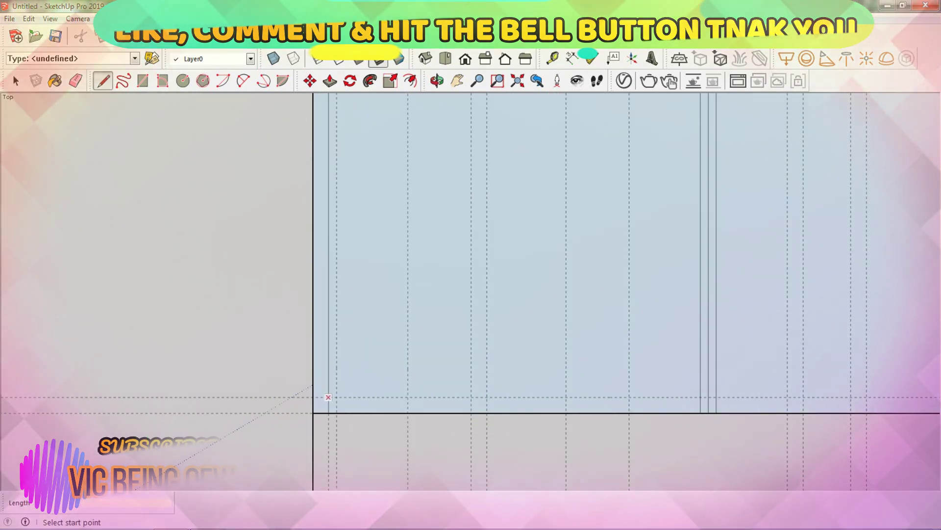
scroll(417, 299, "down", 2)
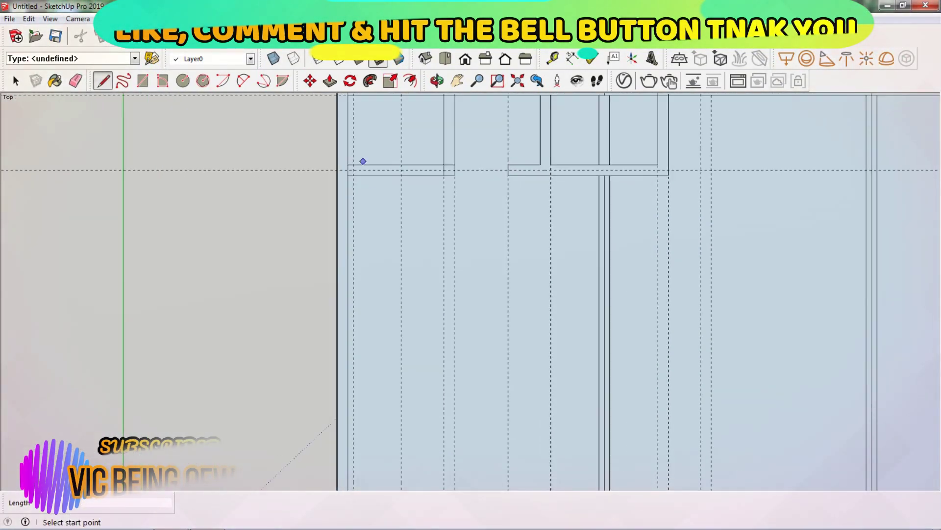
scroll(440, 185, "down", 1)
scroll(343, 167, "down", 1)
Remove unwanted lines and set a 0.30 m guide from the left wall.
key("e")
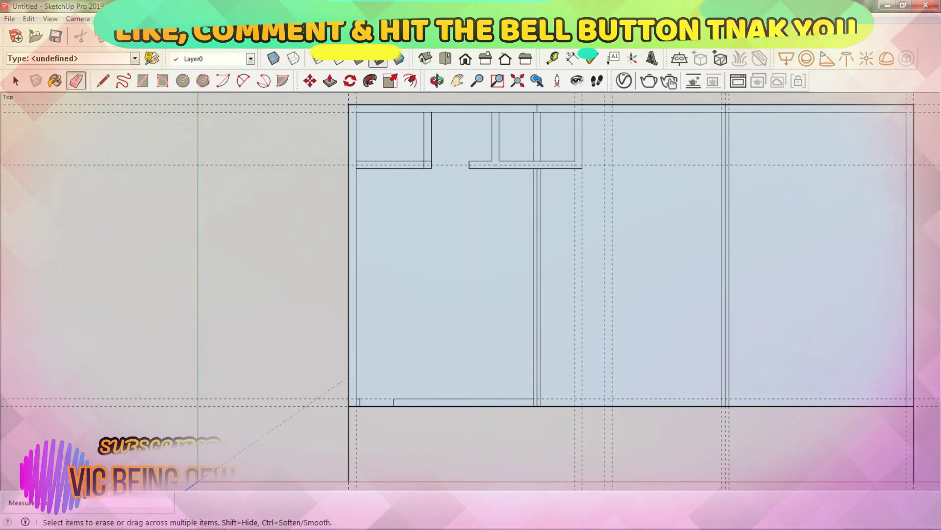
key("t")
scroll(363, 273, "up", 2)
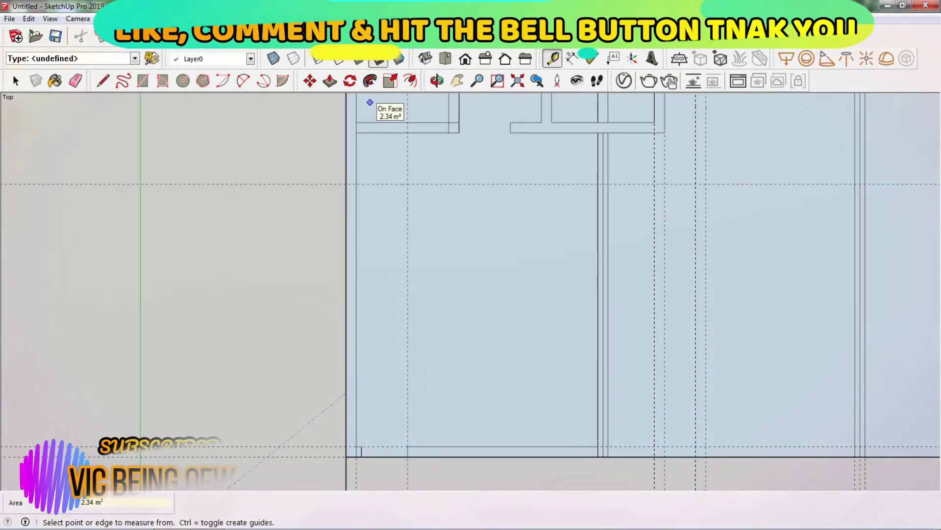
scroll(370, 102, "up", 2)
left_click(406, 156)
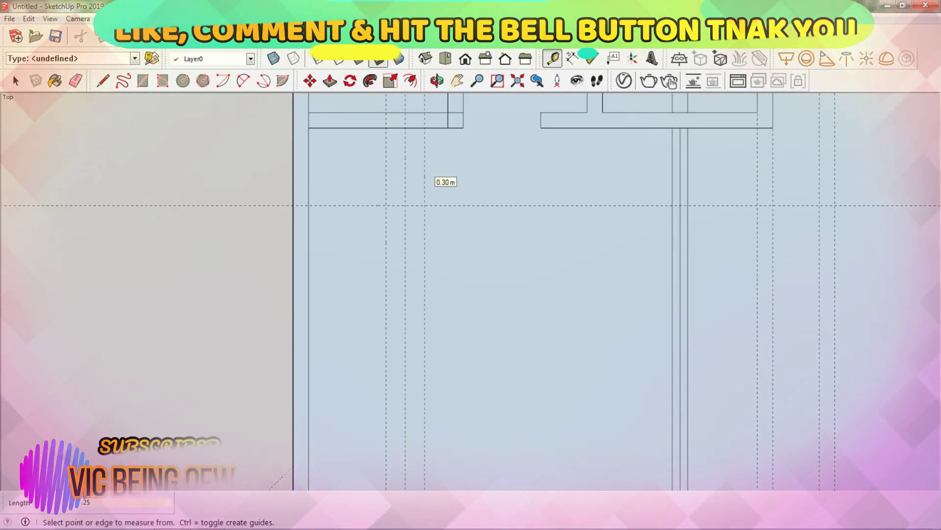
scroll(412, 194, "down", 3)
key("l")
scroll(402, 223, "up", 2)
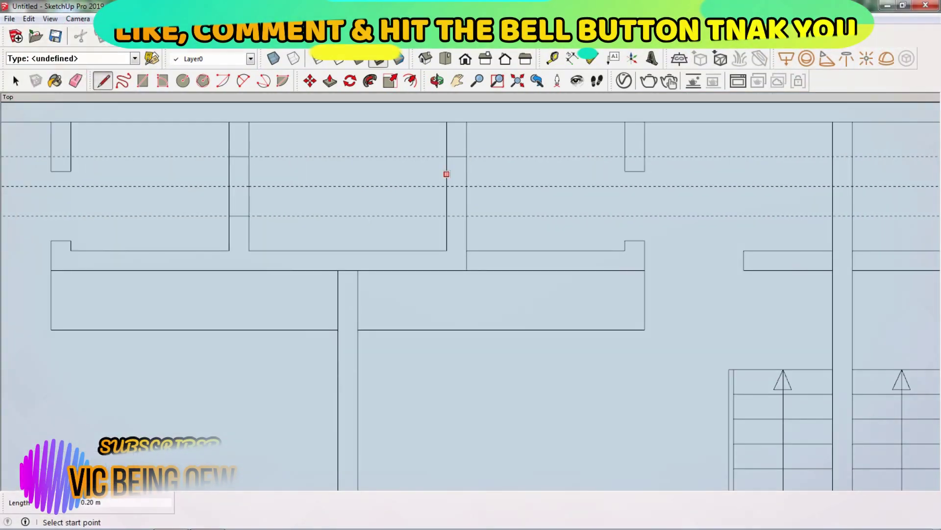
scroll(759, 199, "down", 3)
scroll(343, 220, "up", 3)
Place several vertical guides and draw a short wall segment along one.
key("t")
left_click(306, 230)
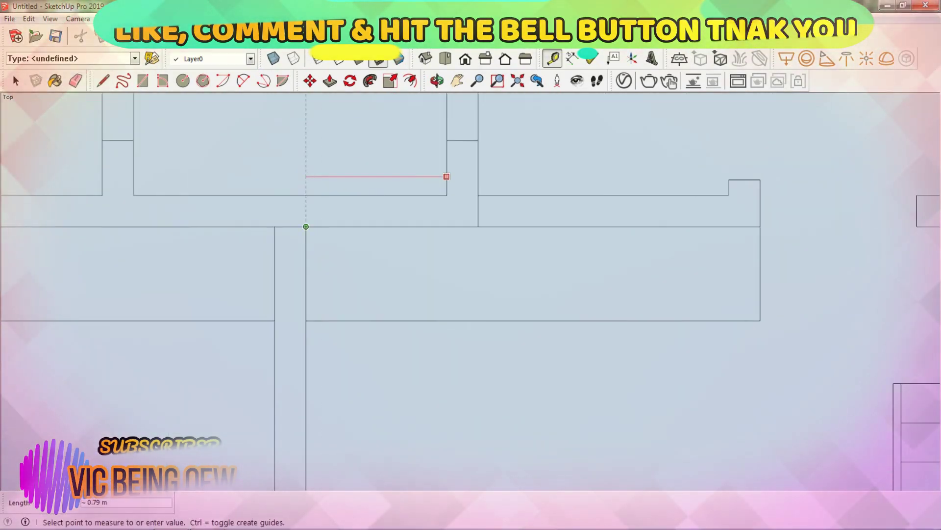
left_click(439, 174)
left_click(314, 240)
left_click(267, 245)
left_click(142, 178)
key("l")
left_click(142, 226)
left_click(141, 195)
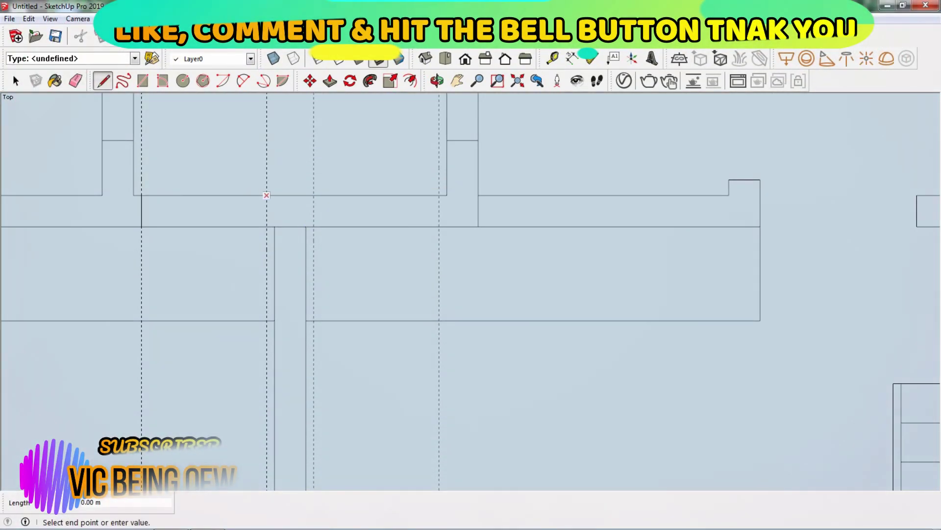
scroll(438, 227, "down", 2)
Place a vertical guide near the plan's right edge.
scroll(285, 155, "down", 3)
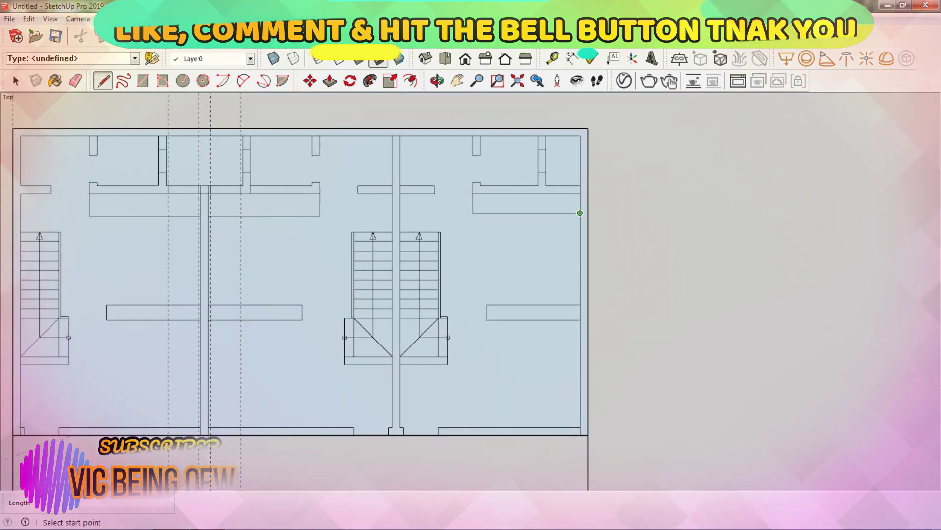
scroll(633, 135, "up", 3)
key("t")
left_click(635, 133)
left_click(509, 139)
scroll(510, 167, "down", 3)
left_click(103, 81)
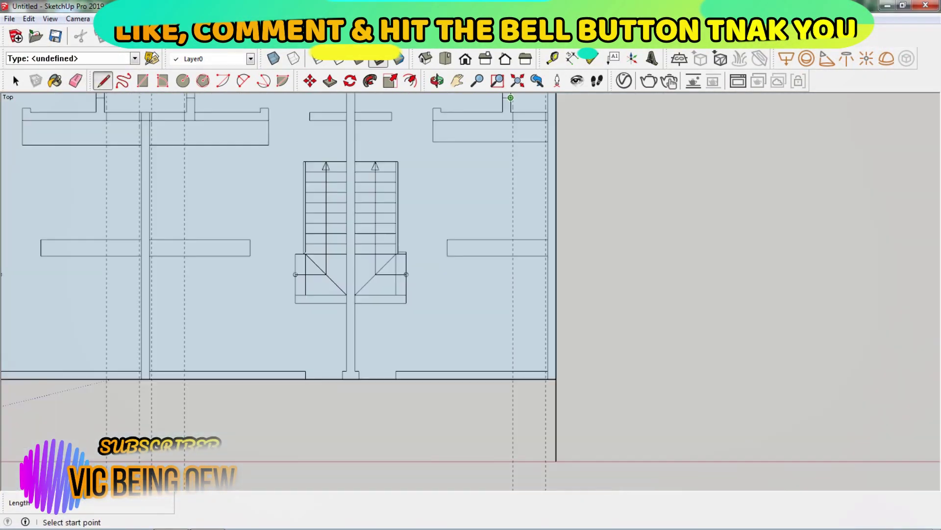
key("space")
key("t")
scroll(294, 228, "up", 3)
scroll(294, 228, "up", 3)
Add front-wall guides at measured offsets, including a 0.45 m guide.
left_click(296, 228)
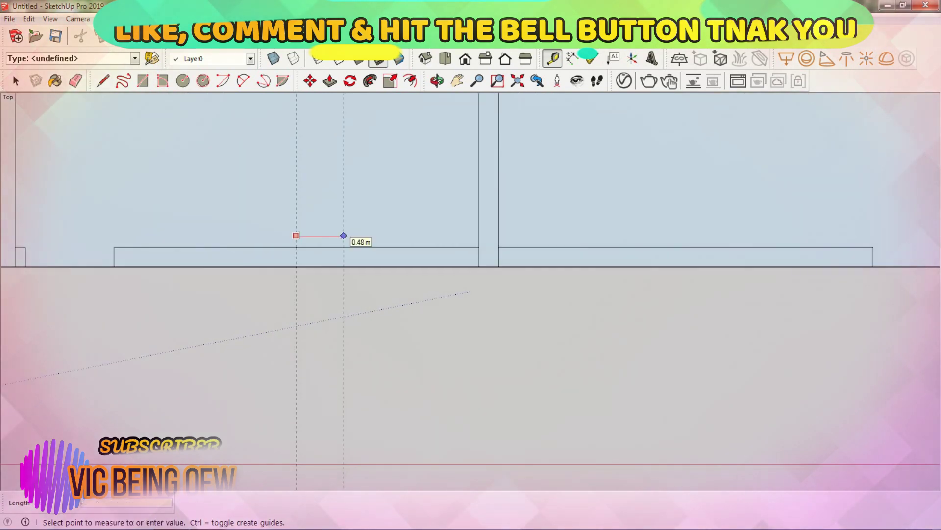
key("Return")
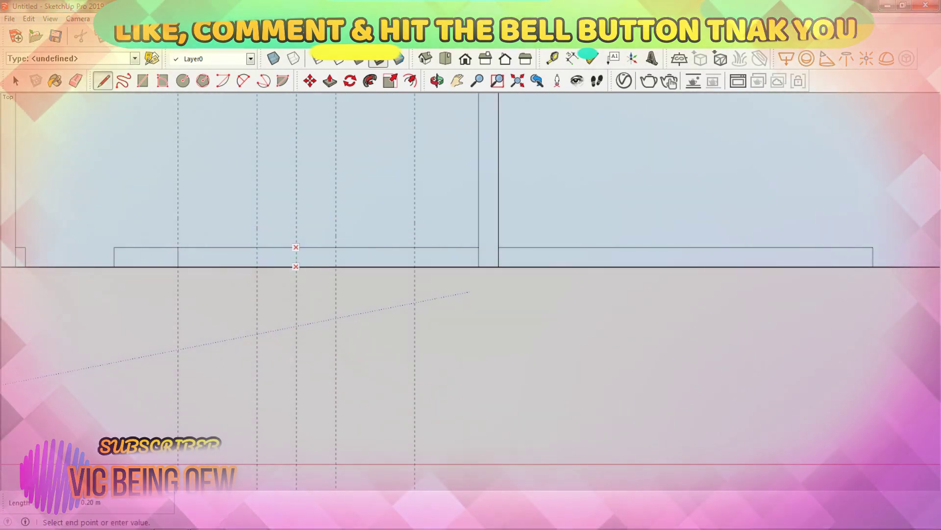
key("l")
scroll(471, 294, "down", 2)
key("e")
key("t")
left_click(505, 235)
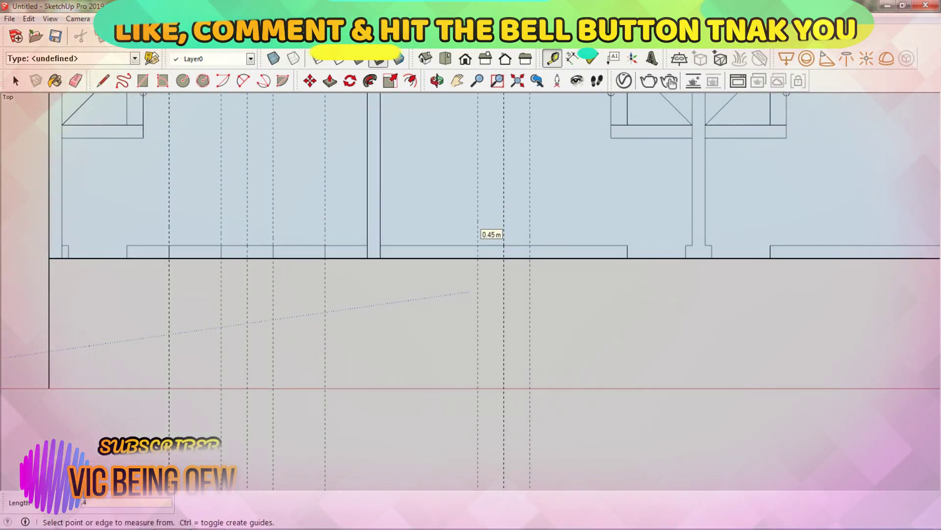
left_click(582, 222)
scroll(317, 196, "down", 3)
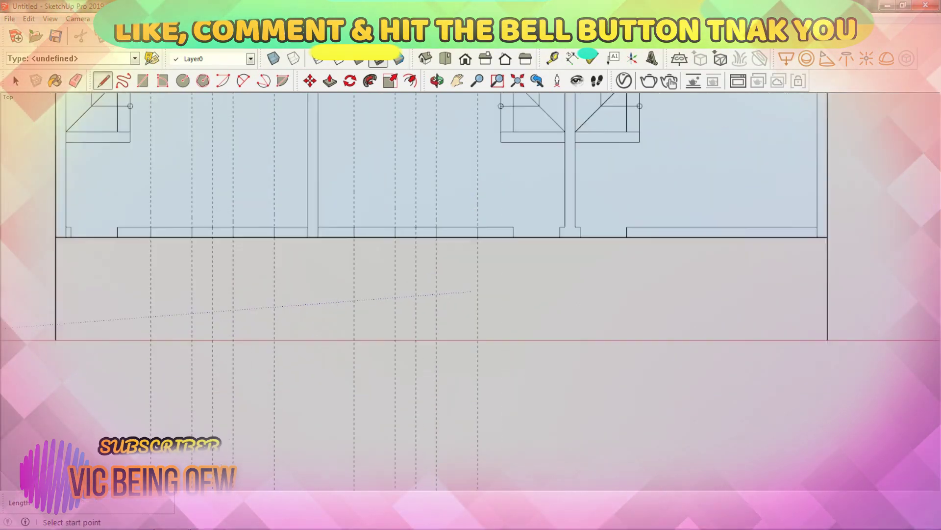
scroll(589, 171, "up", 2)
left_click(589, 171)
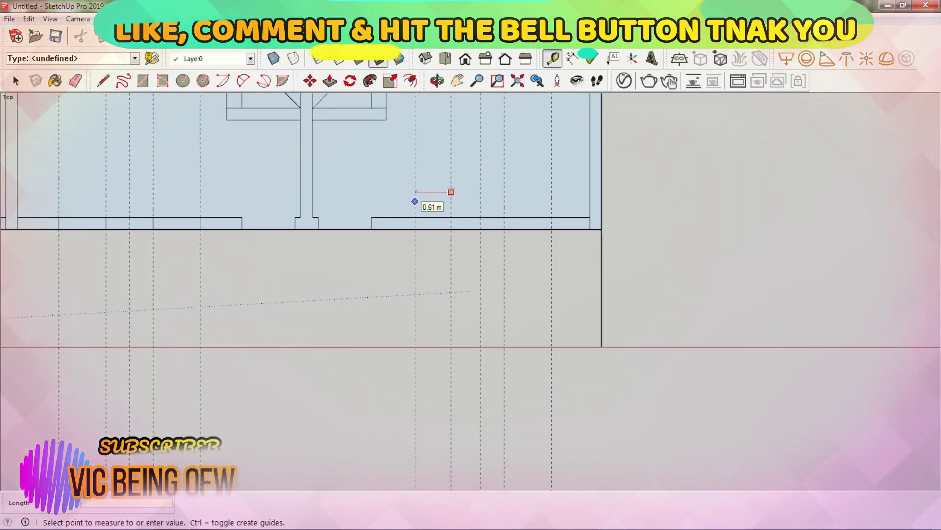
Abandon a line at the plan's edge and switch to the Text tool.
key("l")
left_click(451, 217)
scroll(451, 217, "down", 3)
key("space")
left_click(613, 59)
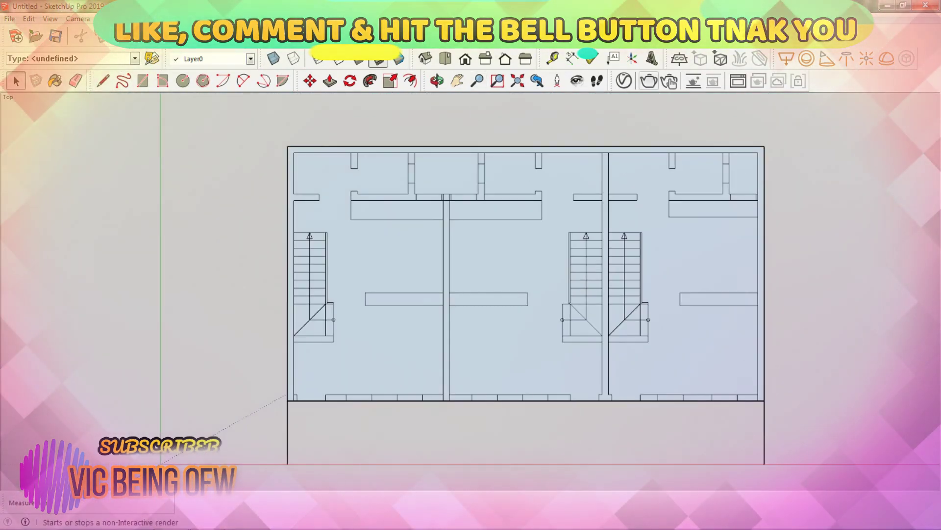
scroll(371, 179, "up", 5)
Start a TOILET 3D text label, then discard it.
left_click(369, 182)
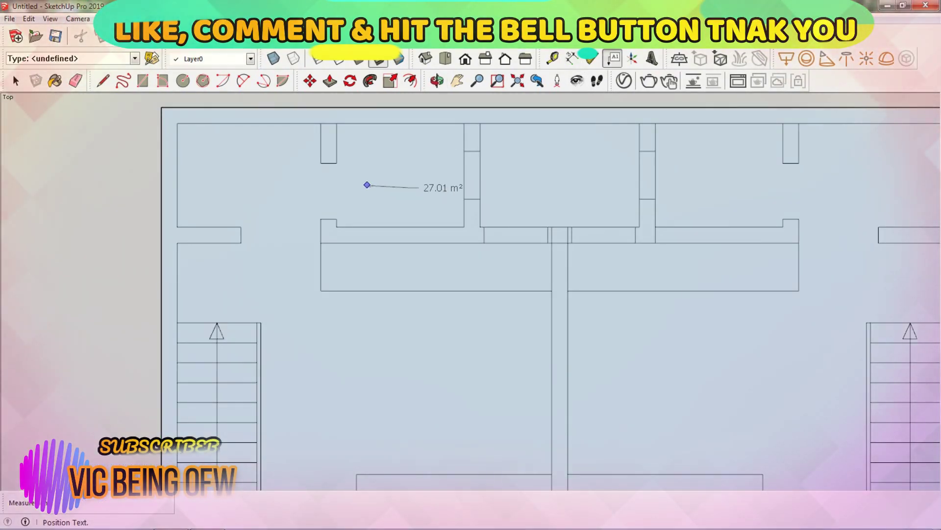
key("t")
left_click(652, 58)
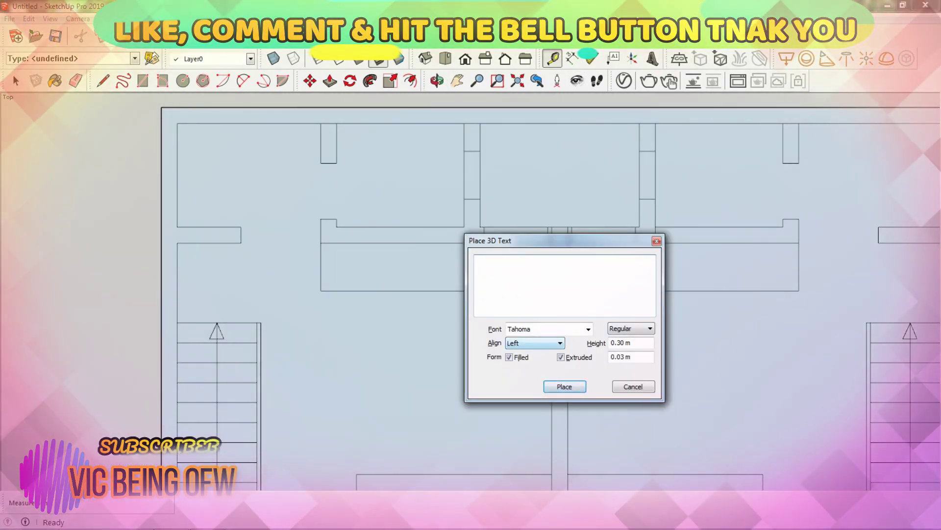
type("TOILET")
left_click(563, 384)
key("Escape")
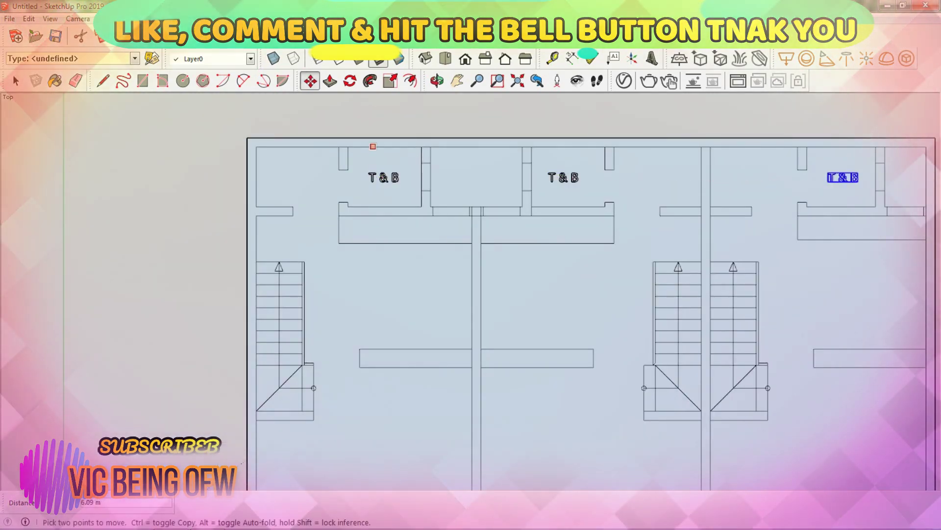
Place OPEN and LAUNDRY 3D text labels in their rooms.
left_click(652, 58)
type("OPEN")
left_click(563, 385)
left_click(857, 178)
left_click(652, 58)
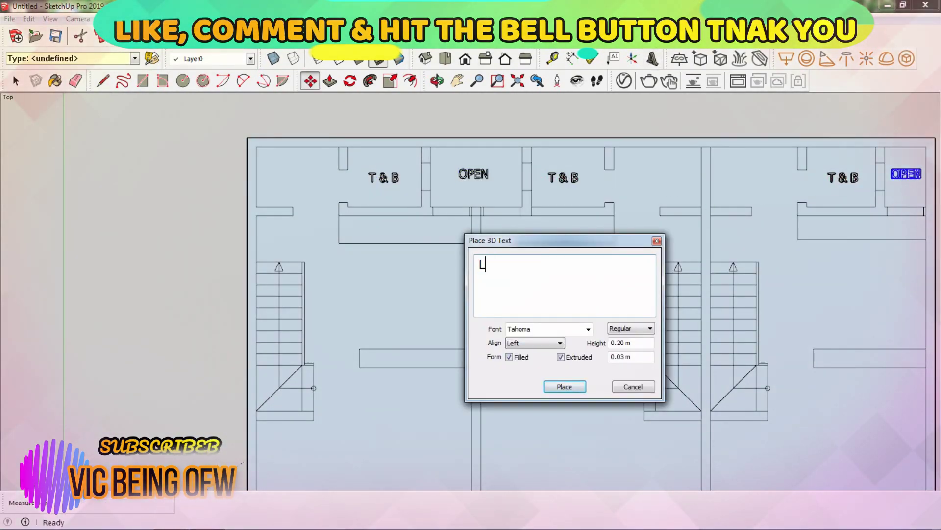
type("LAUNDRY")
left_click(564, 385)
left_click(294, 170)
left_click(664, 170)
Add KITCHEN labels to each unit's kitchen and a DINING label.
left_click(652, 59)
type("KITCHEN")
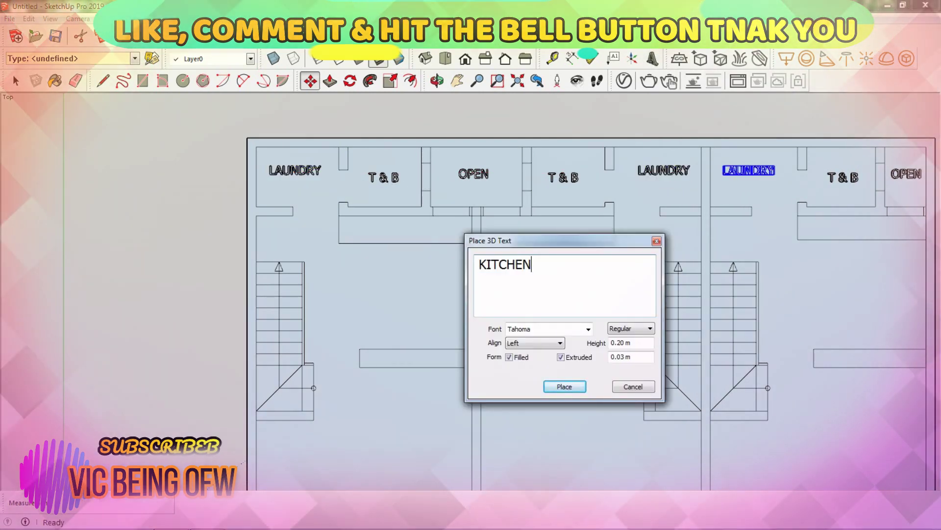
left_click(564, 387)
left_click(406, 233)
left_click(867, 233)
left_click(652, 59)
type("DINING")
left_click(564, 387)
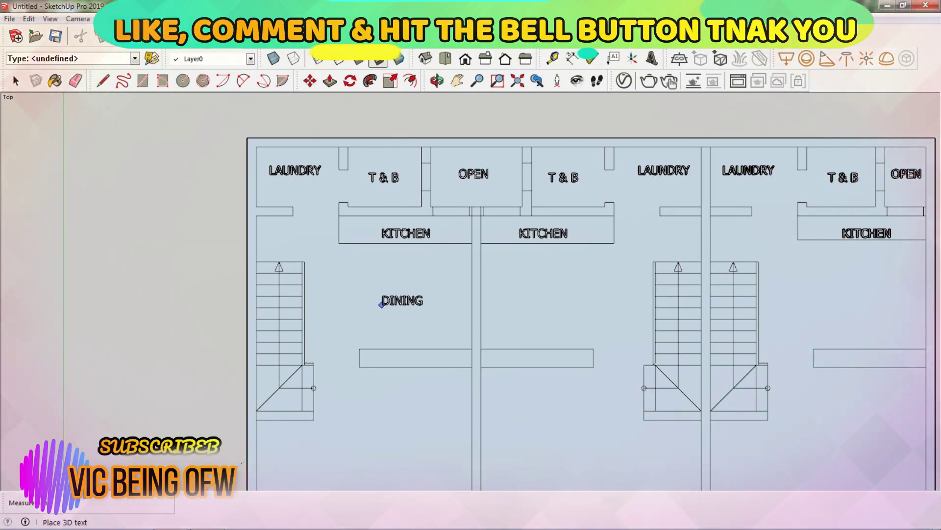
left_click(515, 305)
scroll(515, 305, "down", 3)
Place LIVING AREA 3D text labels in the living rooms.
left_click(652, 58)
type("LIVING AREA")
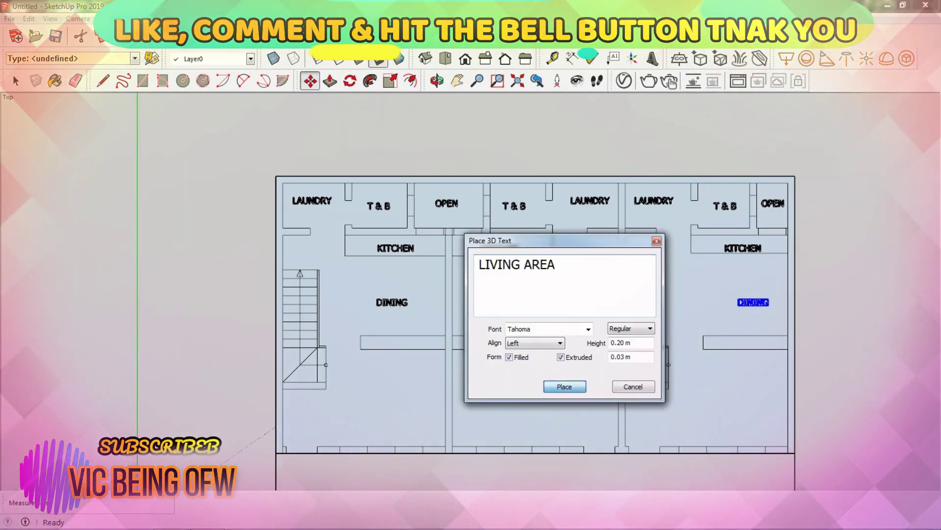
left_click(563, 387)
left_click(390, 389)
left_click(750, 388)
Add UP labels beside both staircases.
left_click(652, 58)
type("UP")
left_click(565, 387)
scroll(309, 387, "up", 3)
left_click(315, 352)
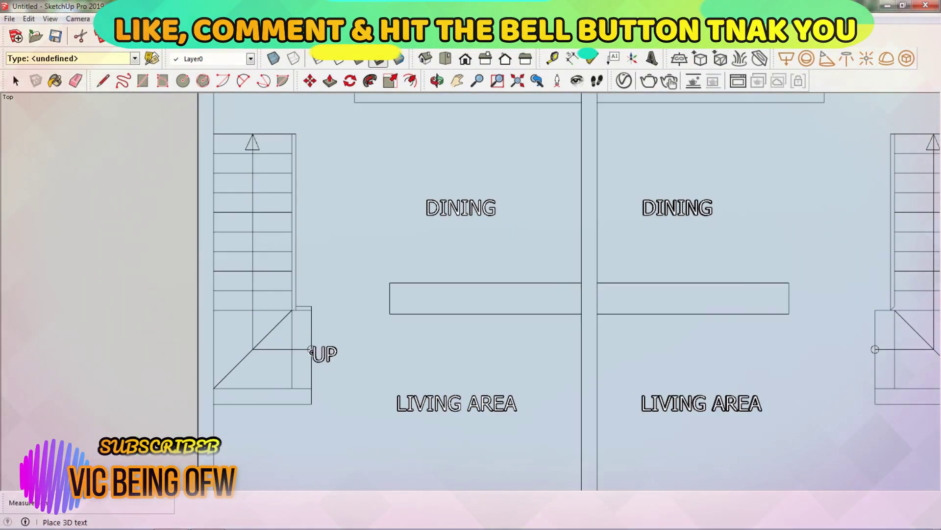
left_click(875, 349)
scroll(861, 349, "down", 3)
scroll(638, 343, "up", 3)
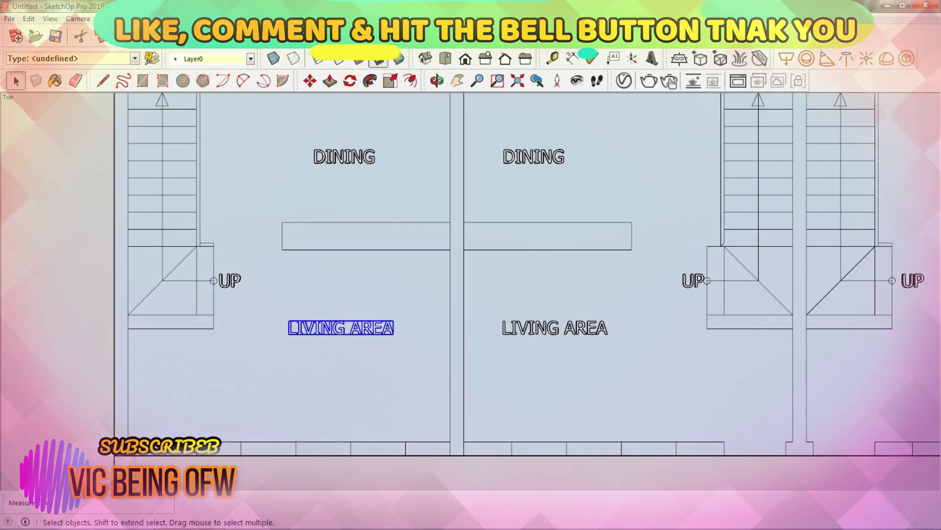
Paint the room labels green with Color G05, then open 3D Warehouse.
key("b")
left_click(881, 288)
left_click(809, 330)
scroll(814, 372, "down", 2)
left_click(769, 347)
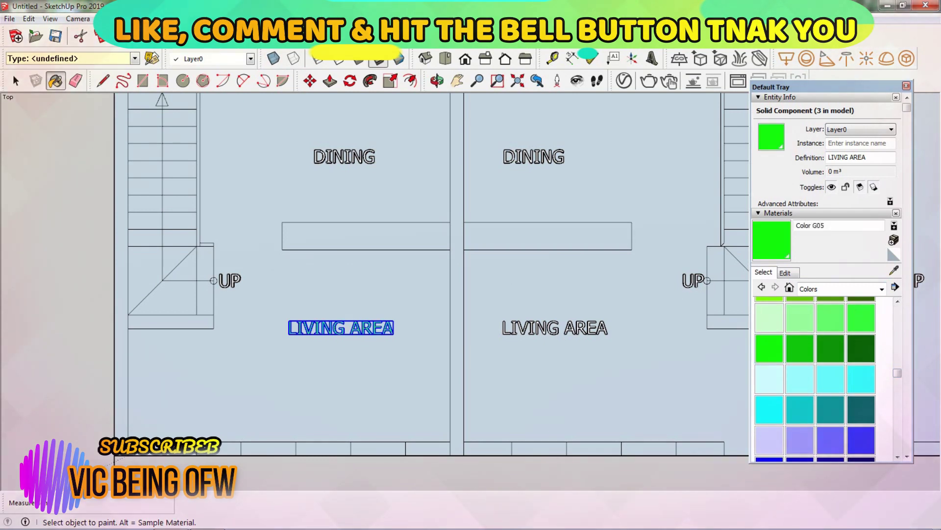
scroll(343, 295, "down", 2)
mouse_move(441, 294)
middle_mouse_down("shift")
mouse_move(257, 294)
mouse_move(284, 294)
middle_mouse_up("shift")
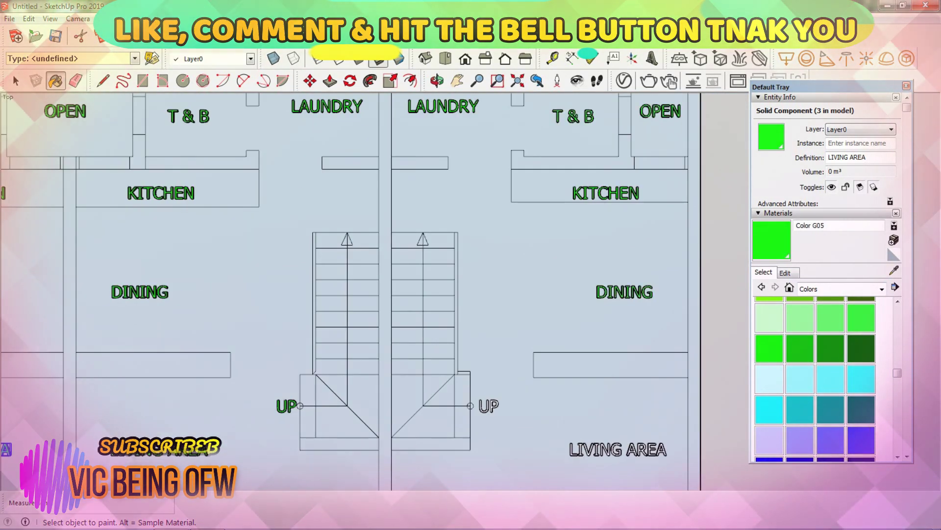
scroll(441, 294, "down", 1)
left_click(152, 19)
Search 3D Warehouse for 'dining table' and place the downloaded set in the dining room.
left_click(167, 112)
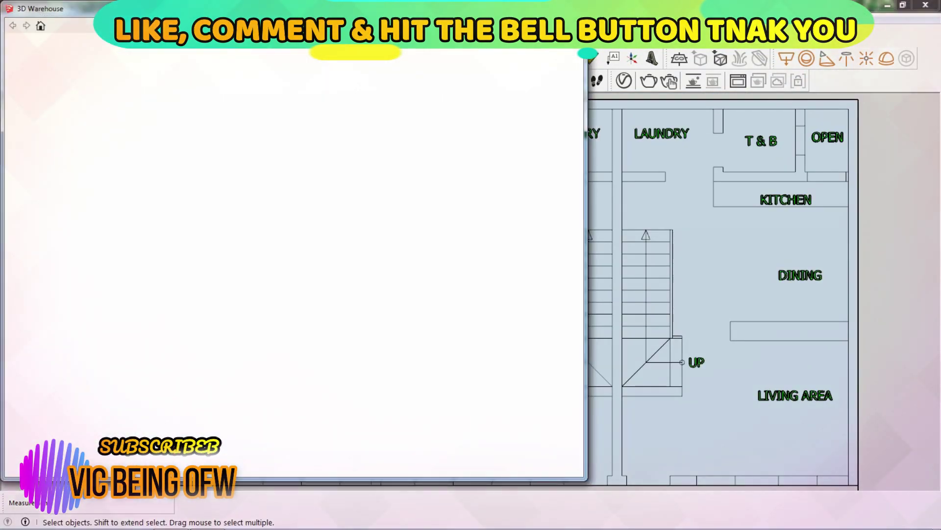
type("DIdining table")
key("Return")
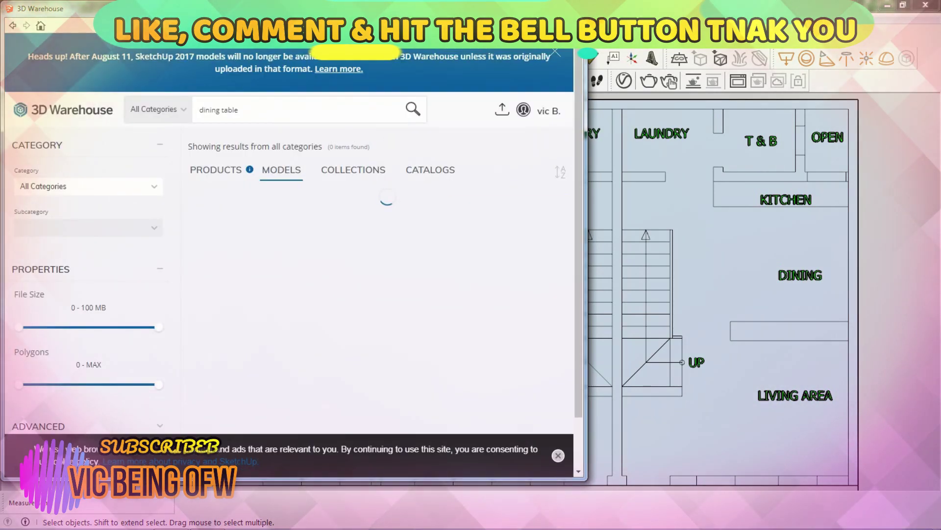
scroll(417, 294, "down", 5)
scroll(417, 294, "down", 3)
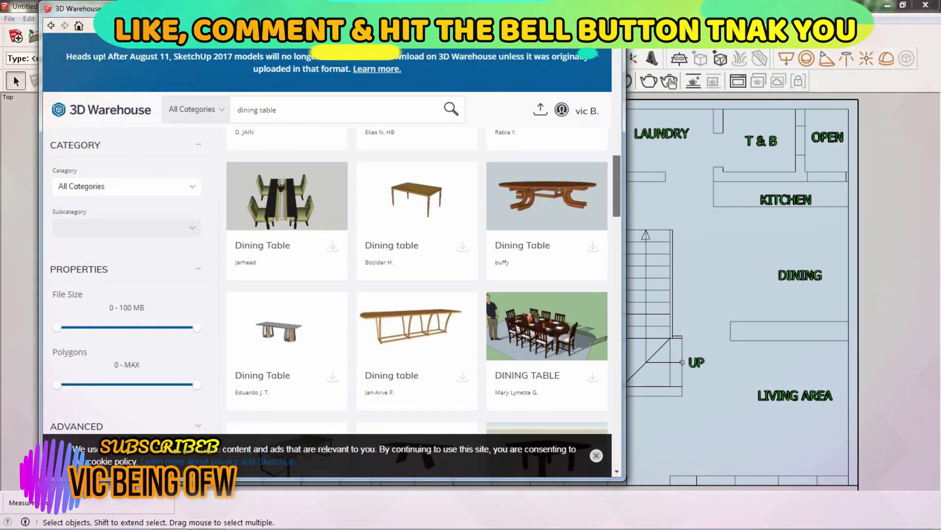
left_click(333, 247)
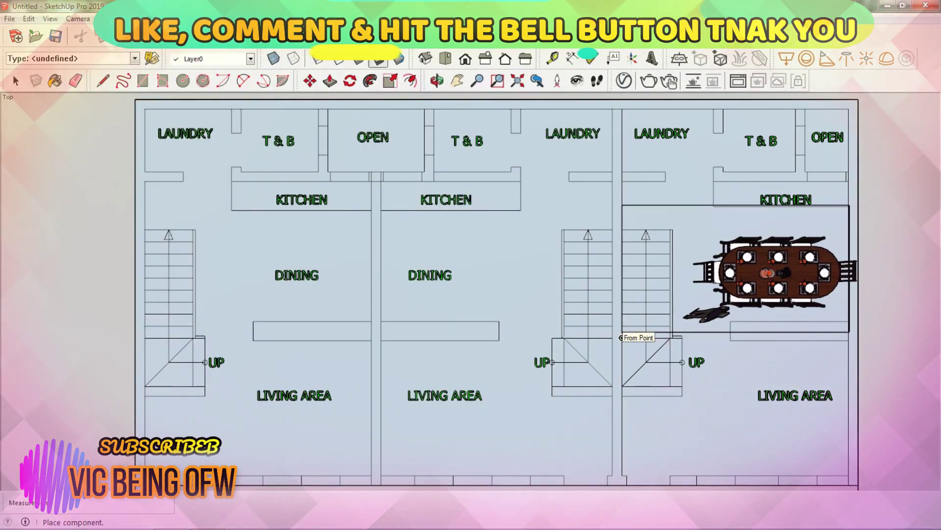
left_click(152, 19)
Browse 3D Warehouse again and load a second dining table into the model.
left_click(167, 112)
scroll(540, 279, "down", 5)
scroll(491, 255, "down", 3)
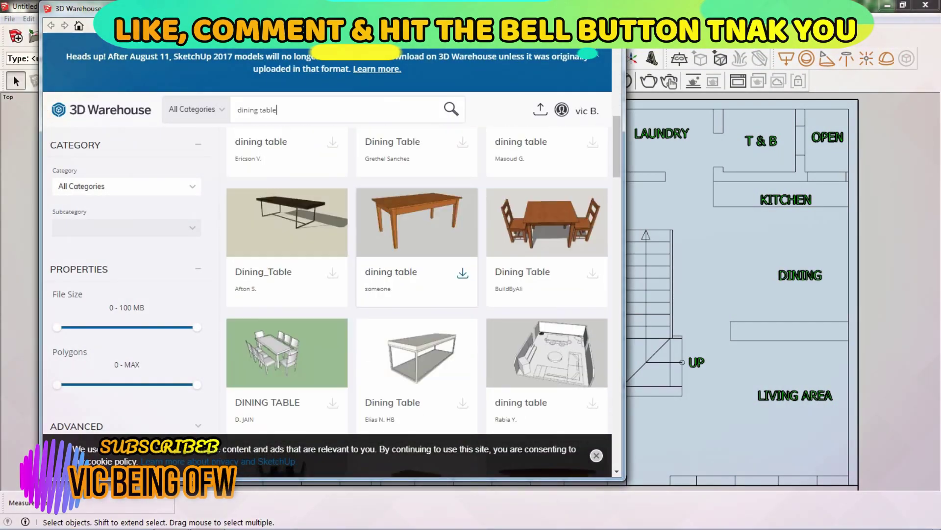
scroll(441, 235, "down", 3)
scroll(416, 294, "down", 3)
left_click(333, 281)
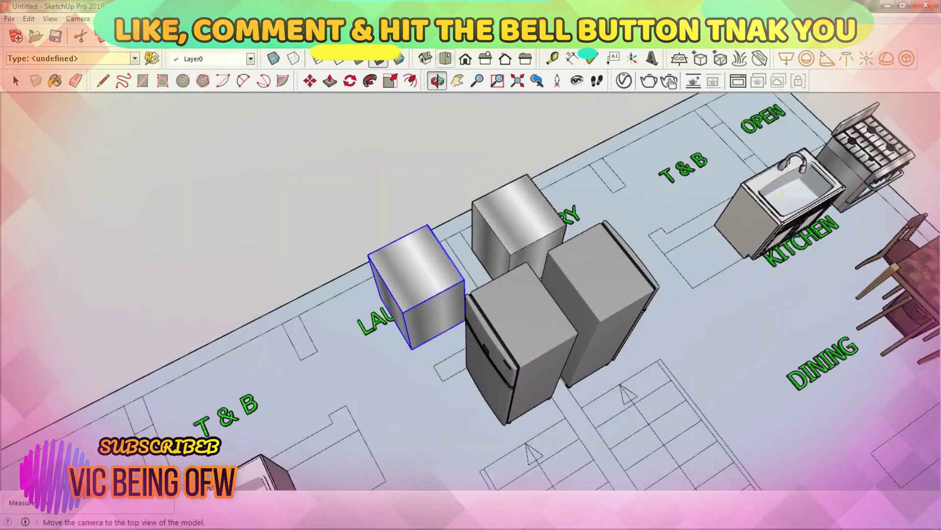
Rotate the laundry appliance to face into the room and check it in 3D.
left_click(446, 58)
left_click(350, 80)
left_click(382, 239)
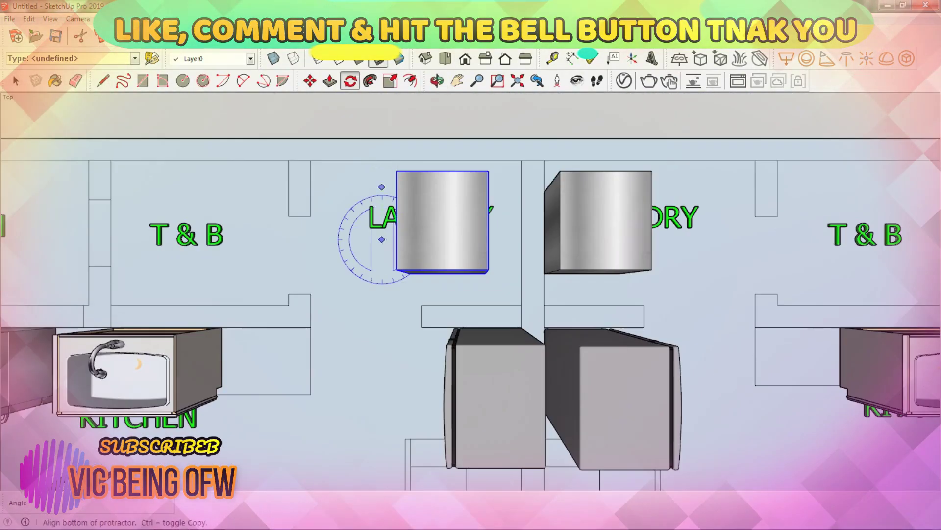
left_click(382, 180)
middle_click_drag(370, 258, 441, 221)
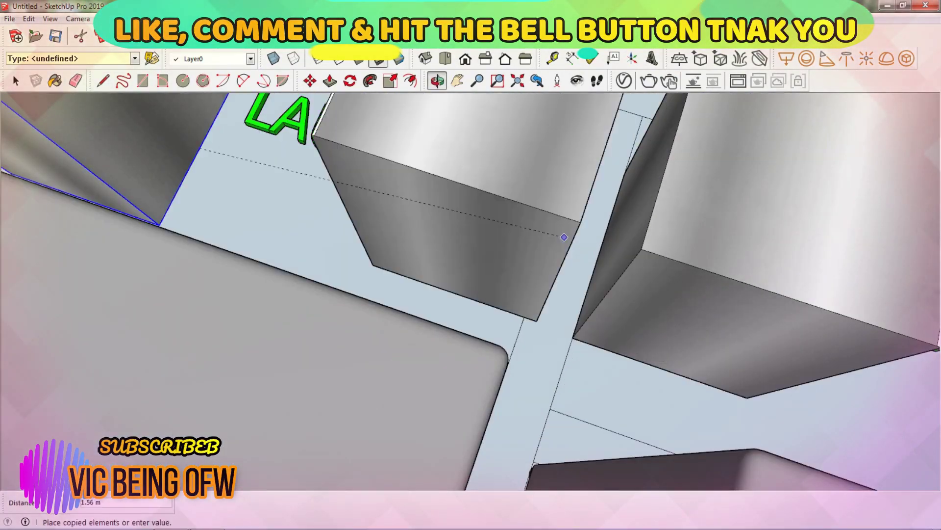
scroll(471, 294, "down", 5)
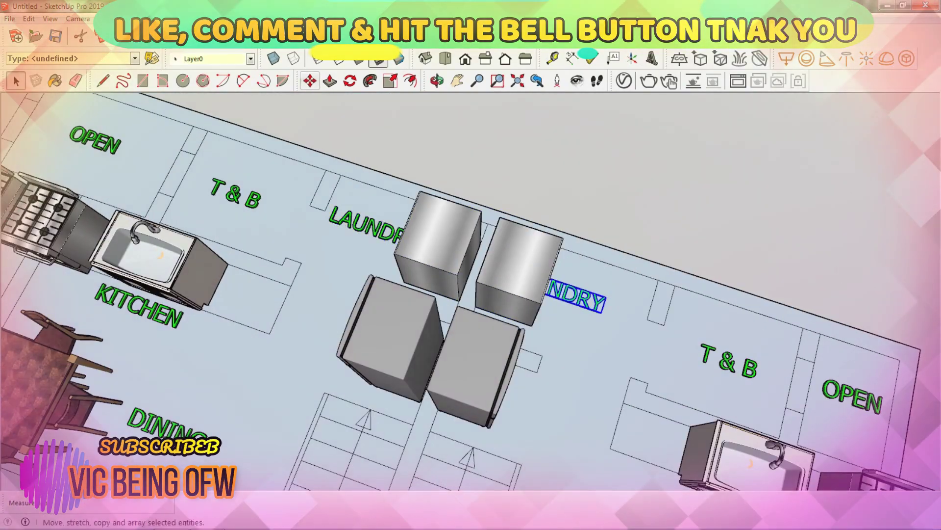
scroll(471, 294, "up", 5)
Copy the whole plan 17.79 m to the right and view both from Top.
key("space")
scroll(470, 294, "down", 5)
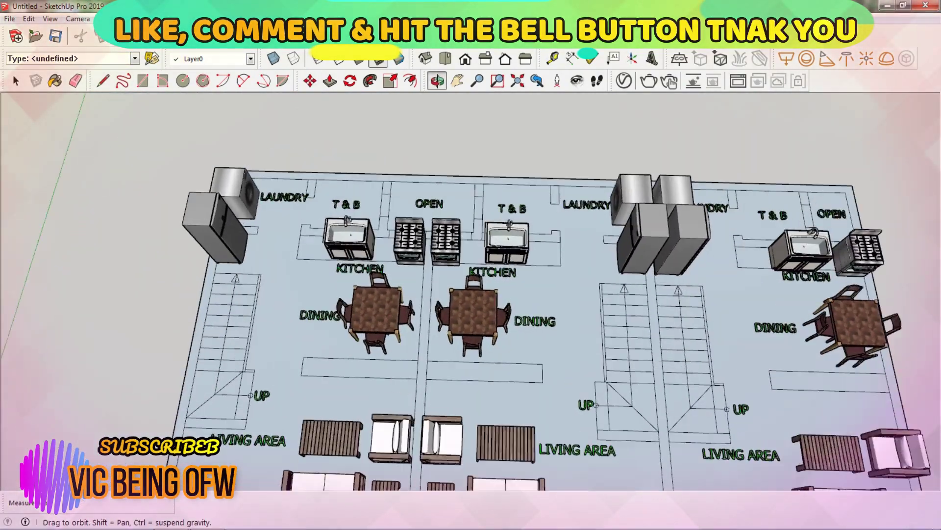
scroll(470, 294, "down", 3)
key("space")
key("ctrl+a")
key("m")
key("ctrl")
scroll(471, 265, "down", 3)
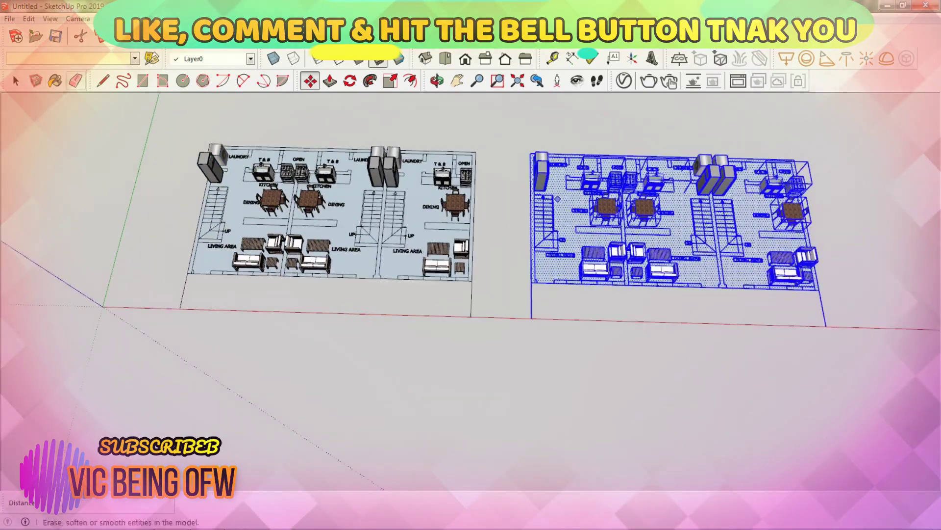
key("space")
scroll(471, 265, "up", 3)
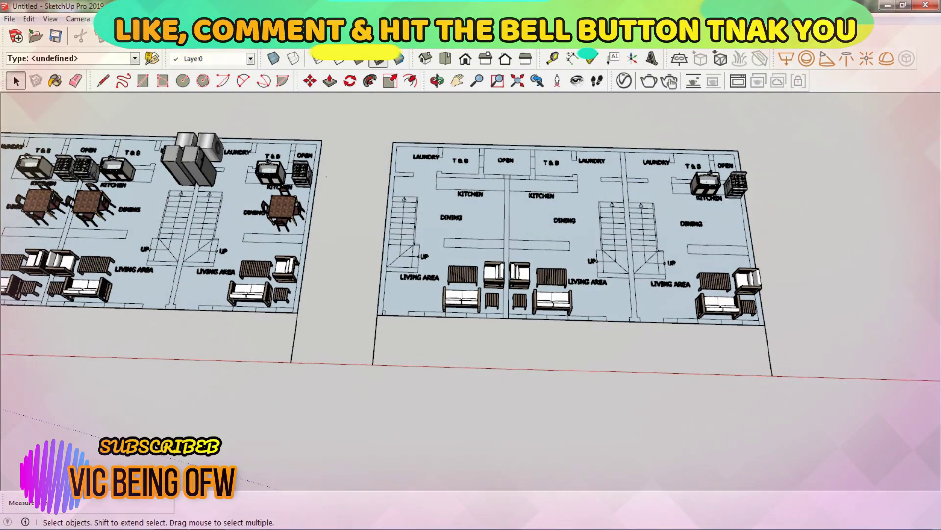
key("F2")
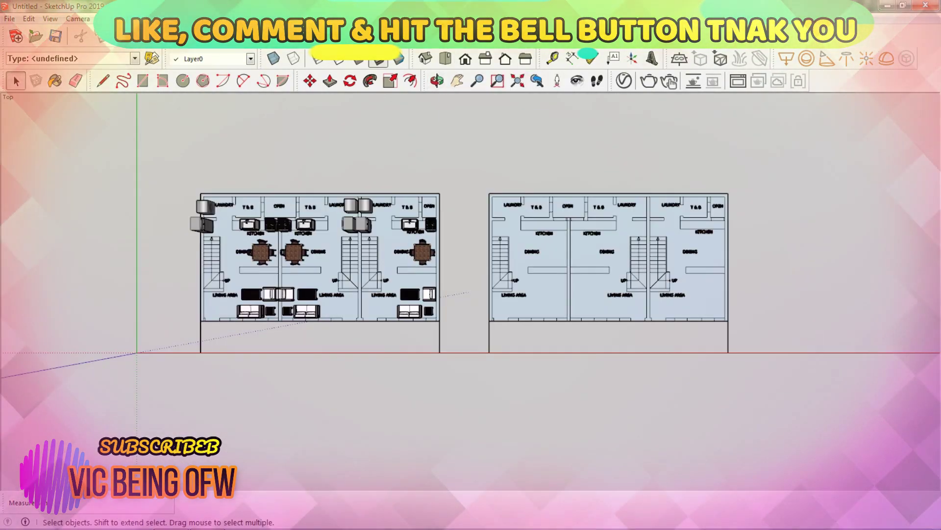
scroll(519, 292, "up", 5)
Erase the copy's furniture and start a line on its front wall.
key("e")
scroll(497, 289, "up", 3)
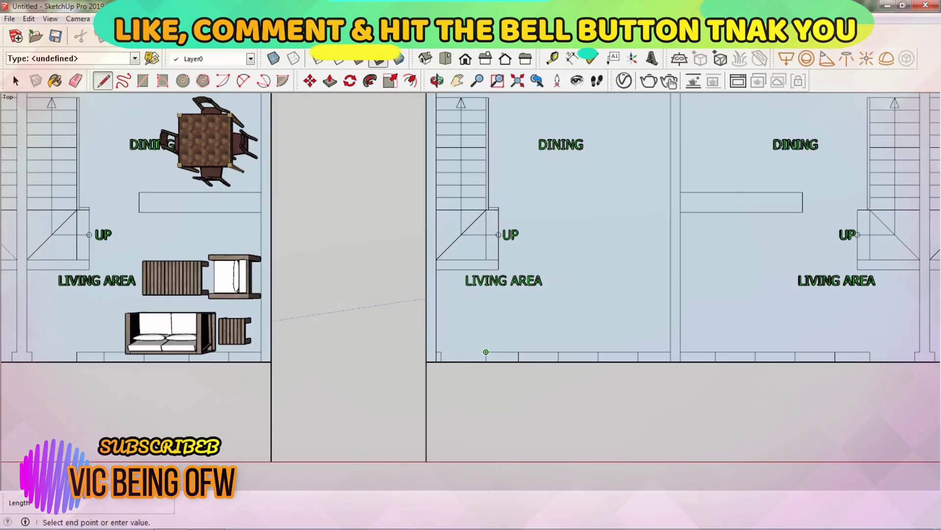
key("l")
left_click(484, 213)
left_click(75, 80)
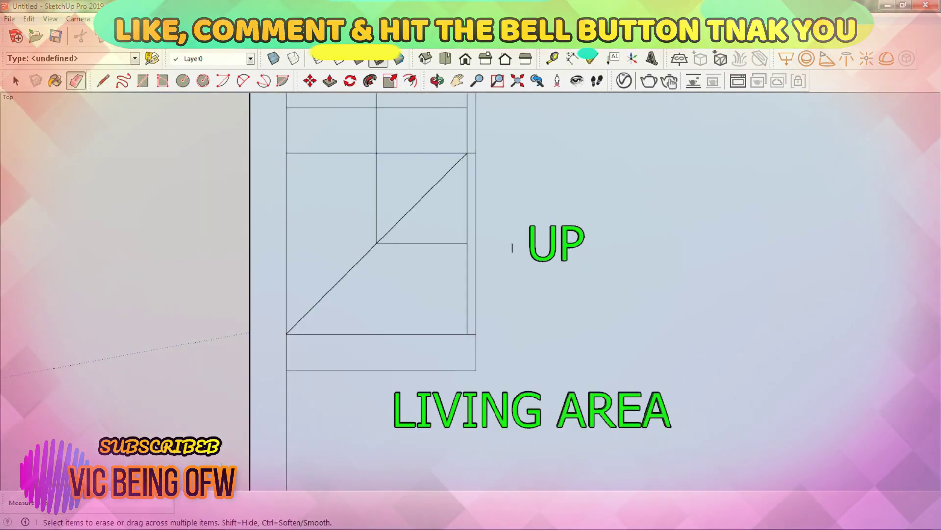
scroll(490, 294, "down", 3)
scroll(540, 295, "down", 2)
Place a Tape Measure guide from the bottom wall across the stair area.
key("t")
scroll(574, 343, "up", 3)
left_click(574, 391)
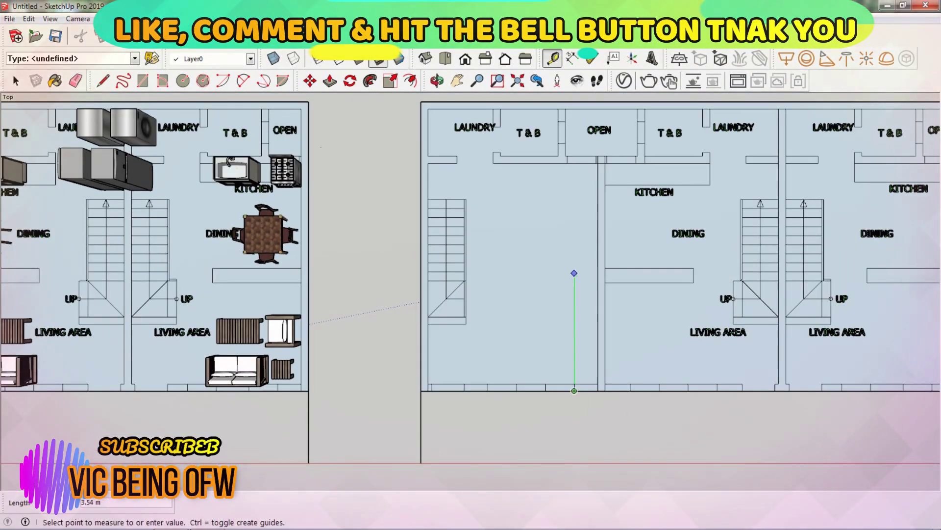
scroll(564, 250, "up", 2)
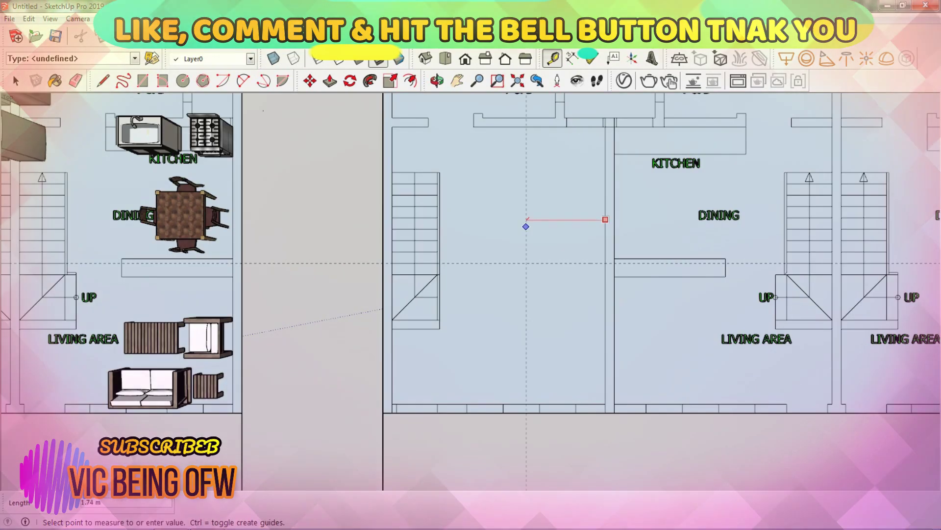
scroll(525, 240, "up", 2)
scroll(505, 211, "up", 2)
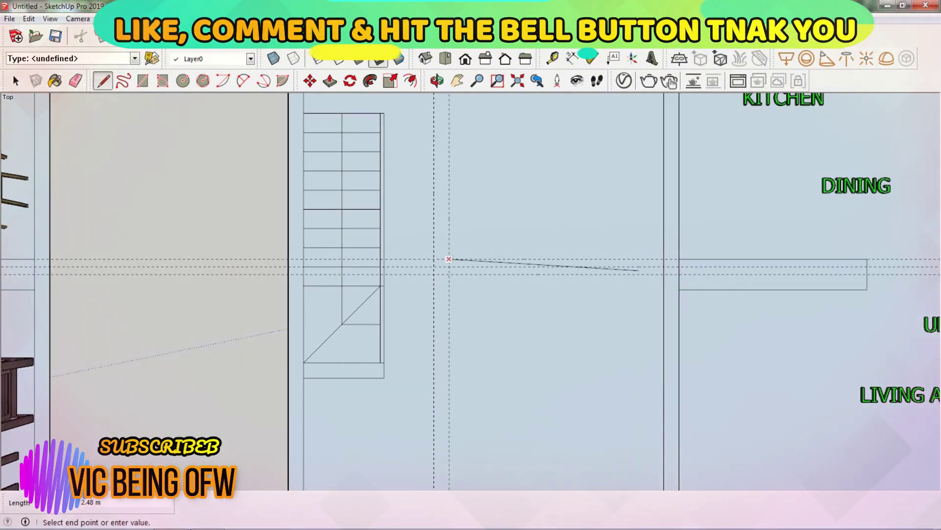
scroll(638, 270, "down", 2)
scroll(441, 270, "up", 2)
scroll(448, 175, "up", 2)
left_click(440, 142)
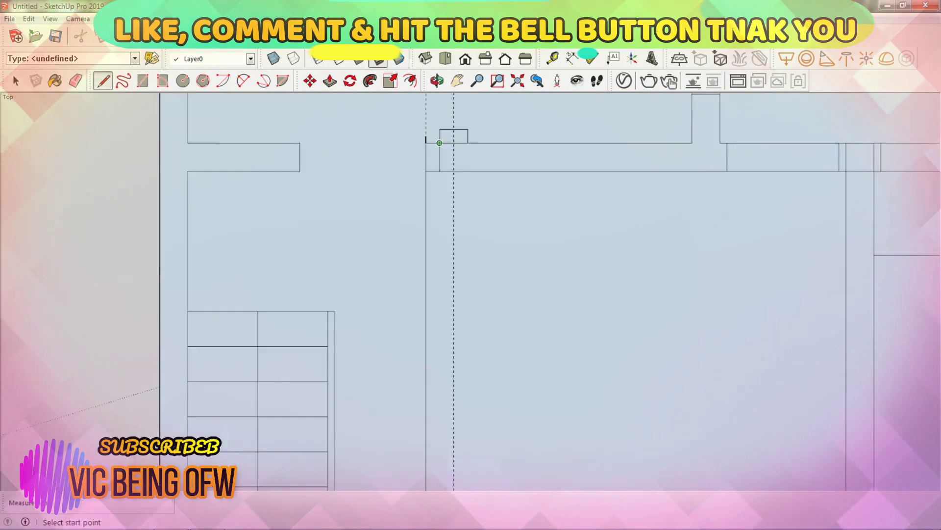
scroll(439, 142, "down", 3)
scroll(460, 205, "down", 3)
scroll(482, 274, "down", 2)
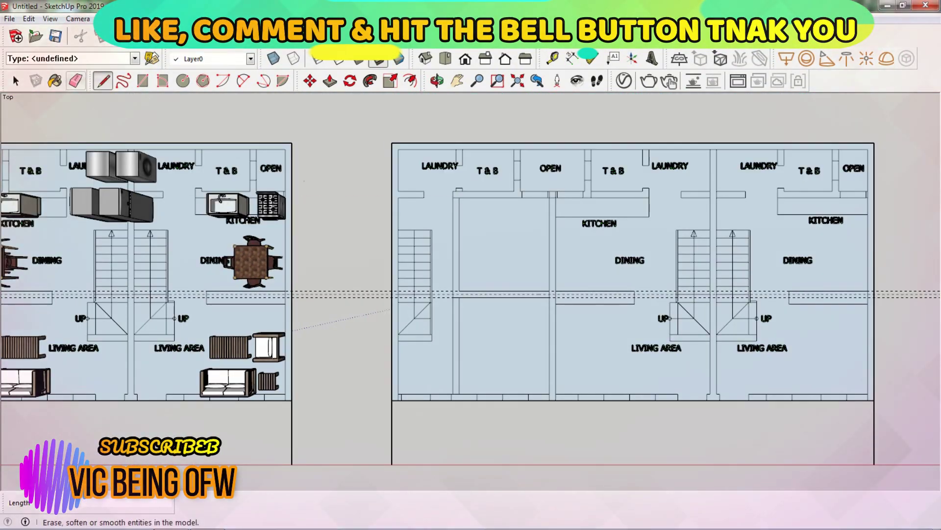
Draw a line segment along the wall starting from a guide point.
key("l")
scroll(441, 402, "up", 3)
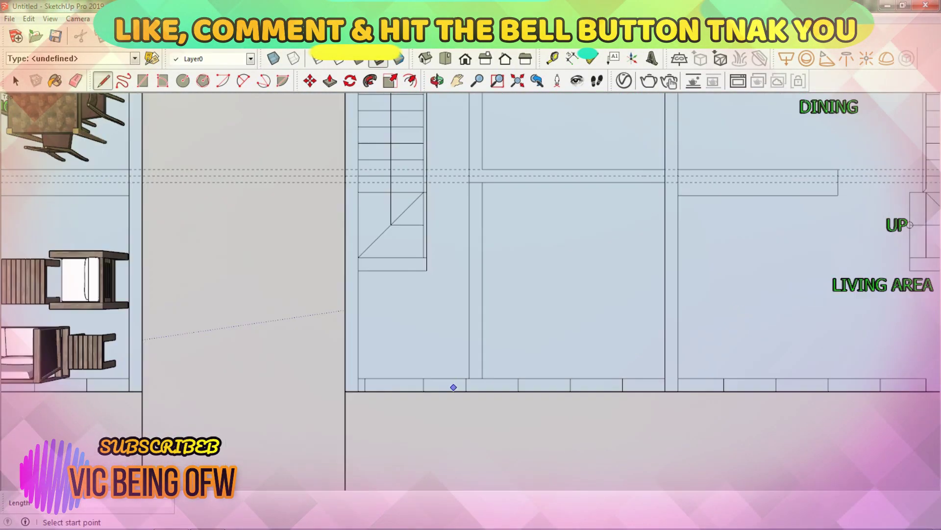
key("e")
scroll(469, 270, "up", 2)
key("l")
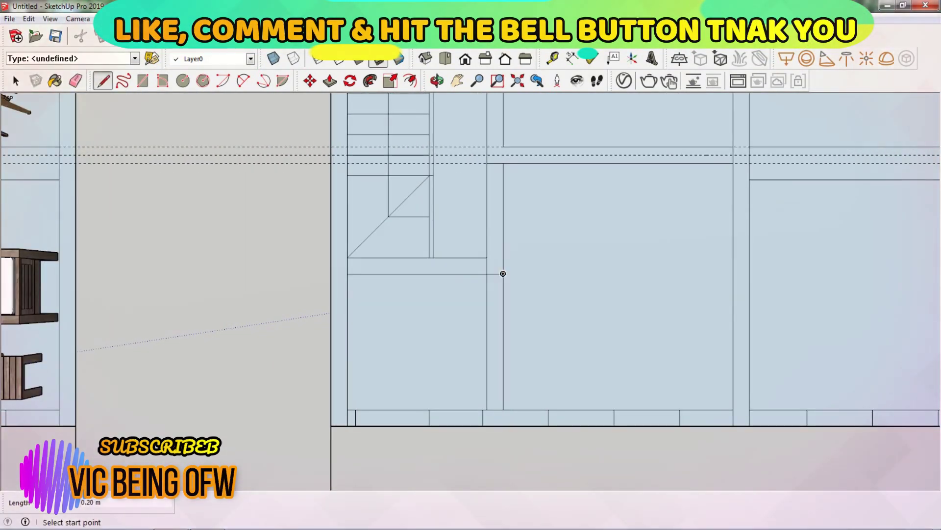
scroll(500, 273, "up", 2)
key("t")
left_click(415, 297)
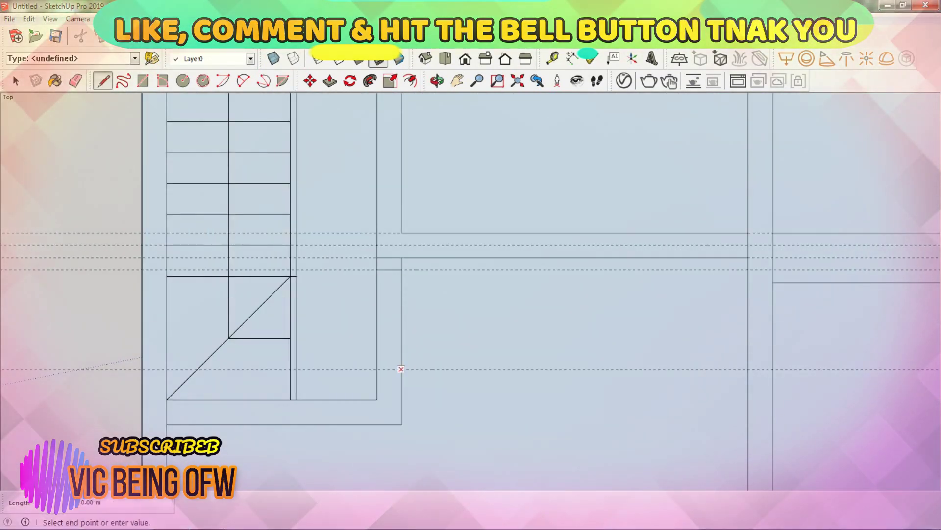
scroll(431, 232, "down", 2)
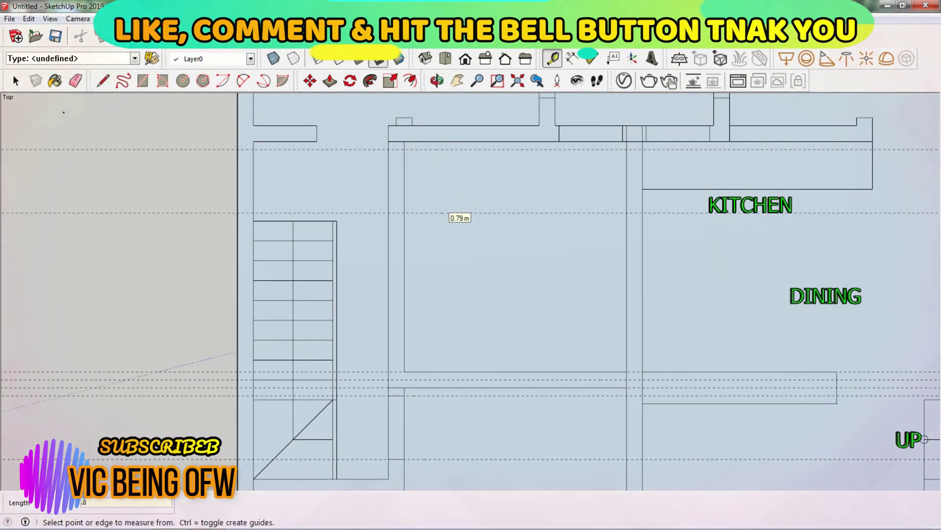
left_click(404, 212)
scroll(428, 175, "down", 1)
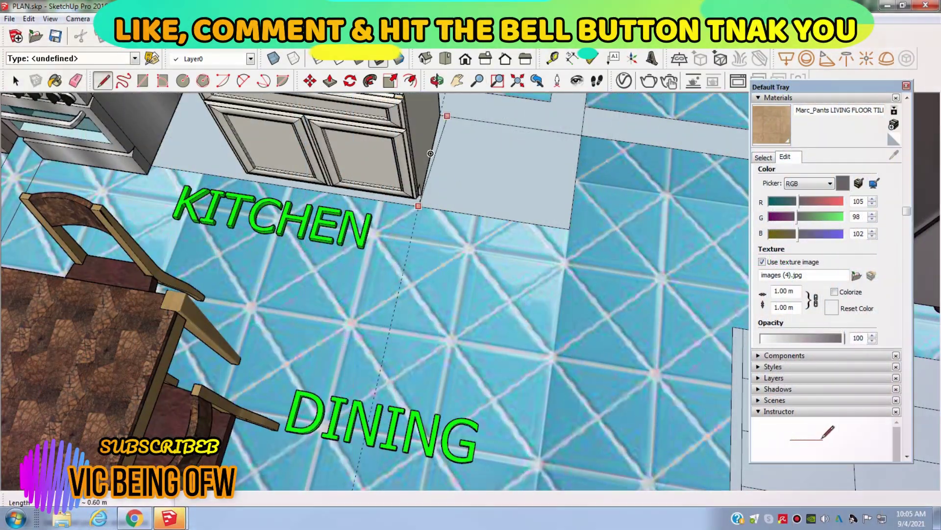
Push/Pull the counter slab beside the sink up into a raised box.
key("l")
middle_click_drag(364, 245, 364, 206)
scroll(364, 207, "up", 3)
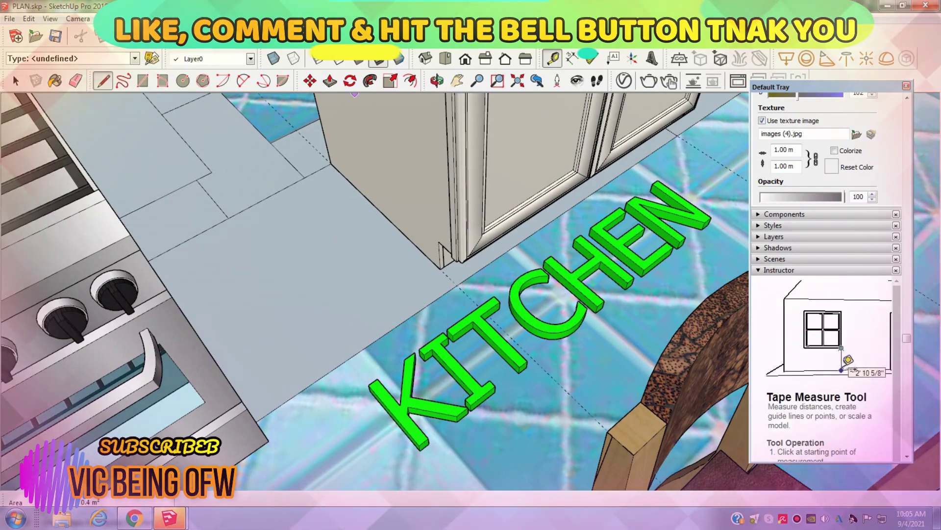
key("l")
scroll(372, 290, "down", 3)
key("p")
scroll(372, 289, "down", 2)
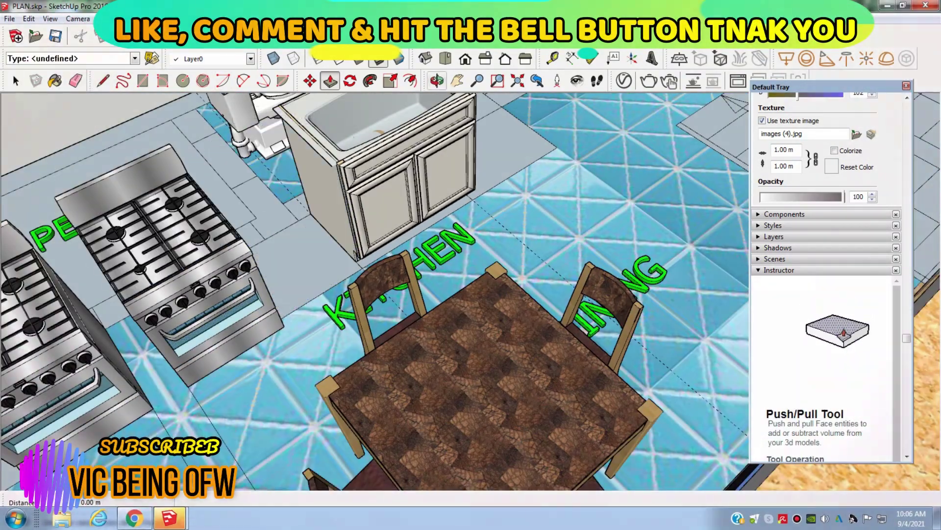
key("t")
scroll(299, 279, "up", 5)
key("l")
scroll(353, 335, "down", 5)
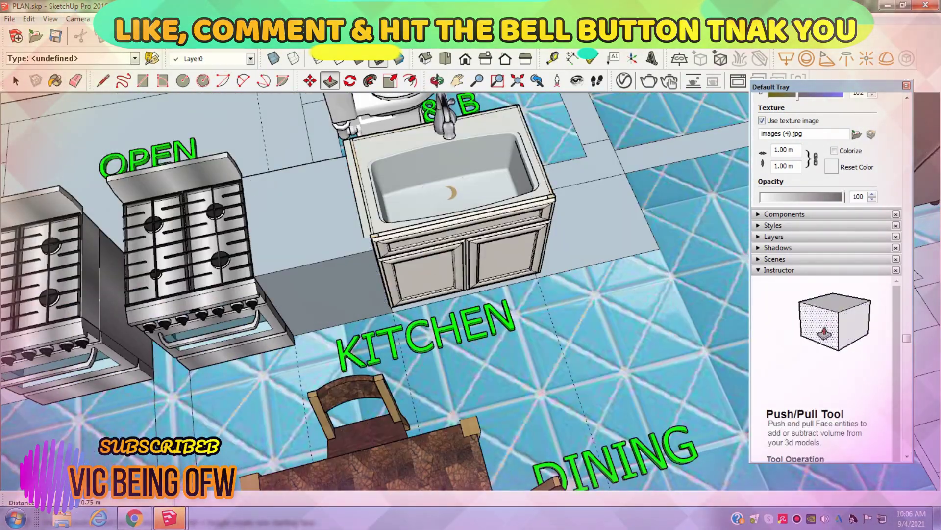
left_click(637, 196)
Copy the KITCHEN label down toward the floor.
key("m")
left_click(417, 277)
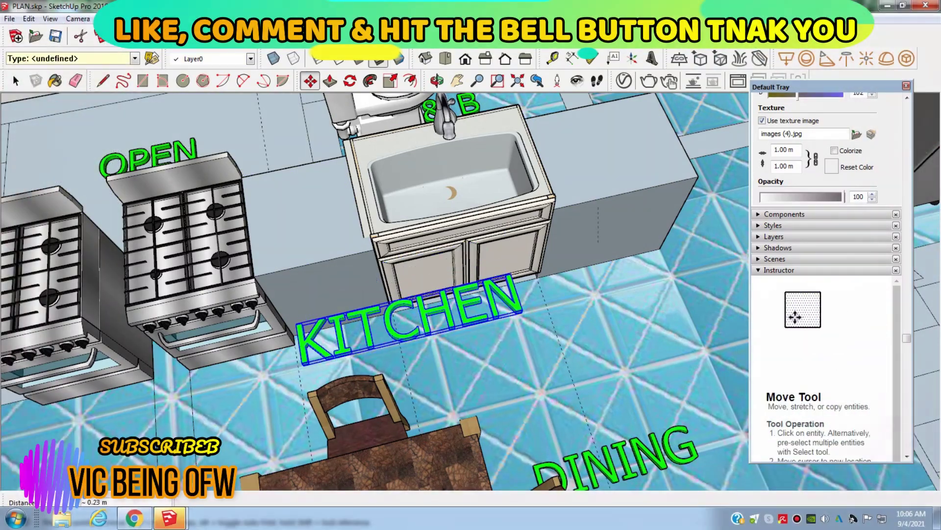
key("ctrl")
Place Tape Measure guides on the counter box for the cabinet doors.
middle_click_drag(442, 294, 490, 275)
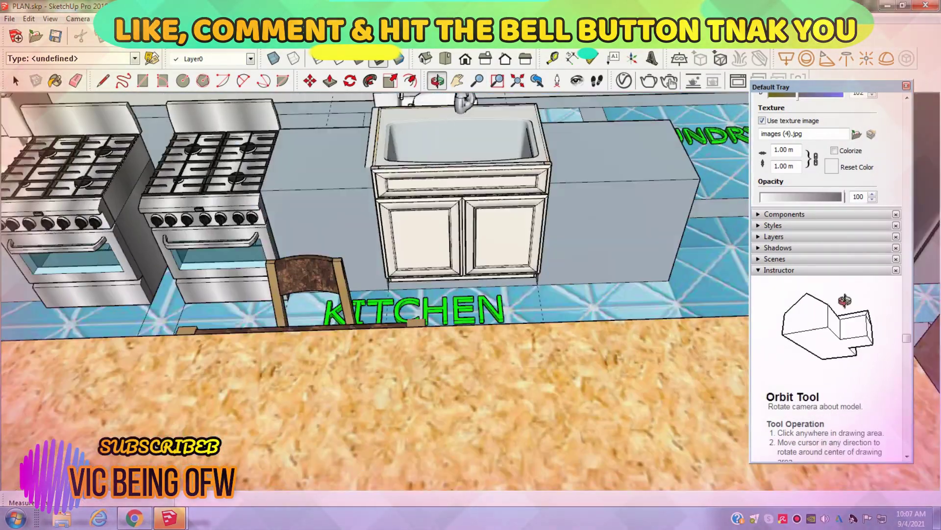
left_click(468, 209)
left_click(450, 305)
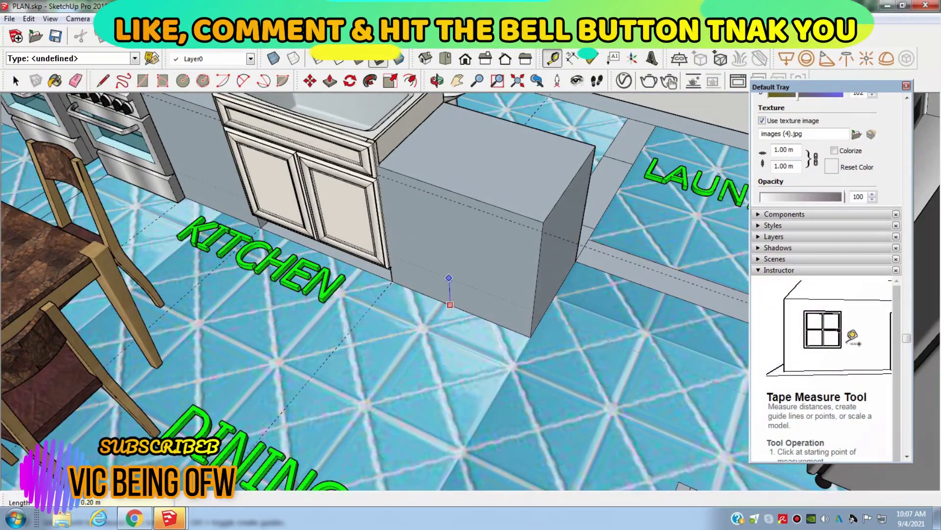
scroll(538, 269, "up", 3)
scroll(385, 260, "down", 1)
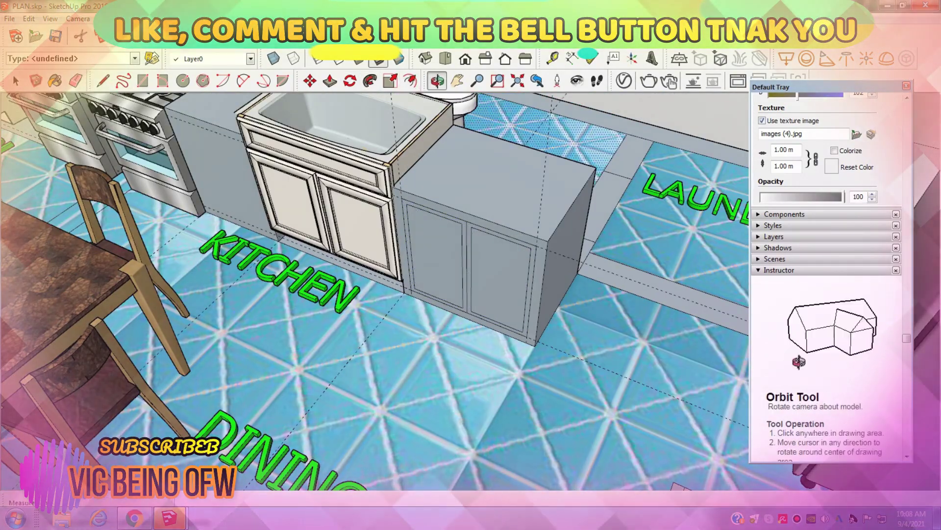
scroll(441, 407, "up", 5)
key("t")
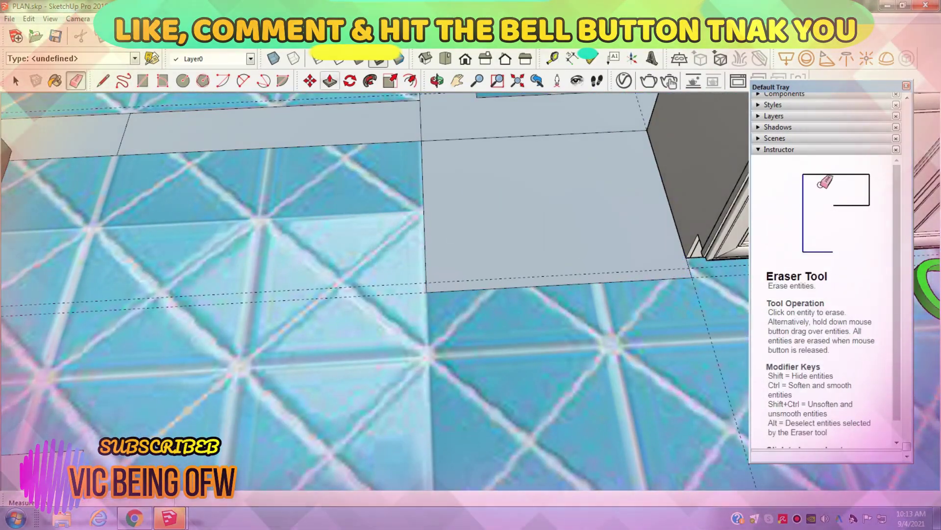
Select the KITCHEN text, then cancel a stray rectangle started between sink and stove.
key("space")
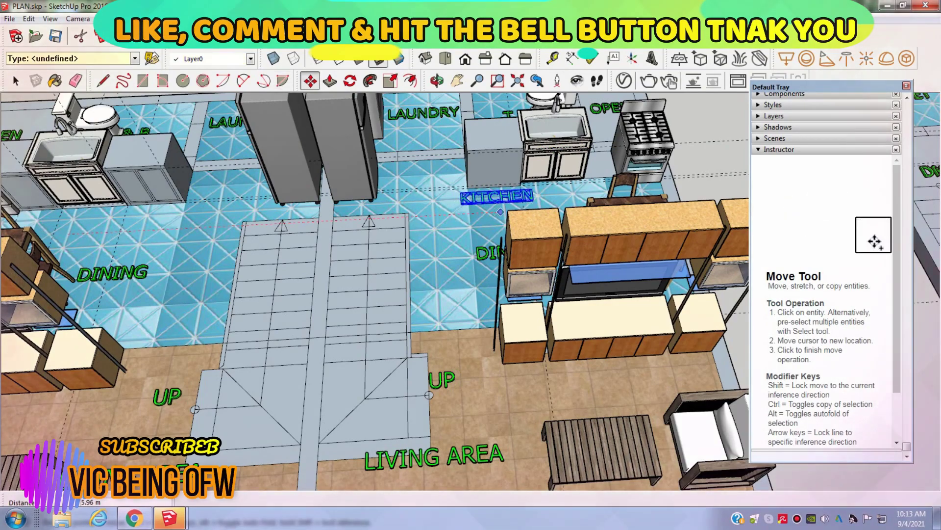
scroll(500, 212, "up", 3)
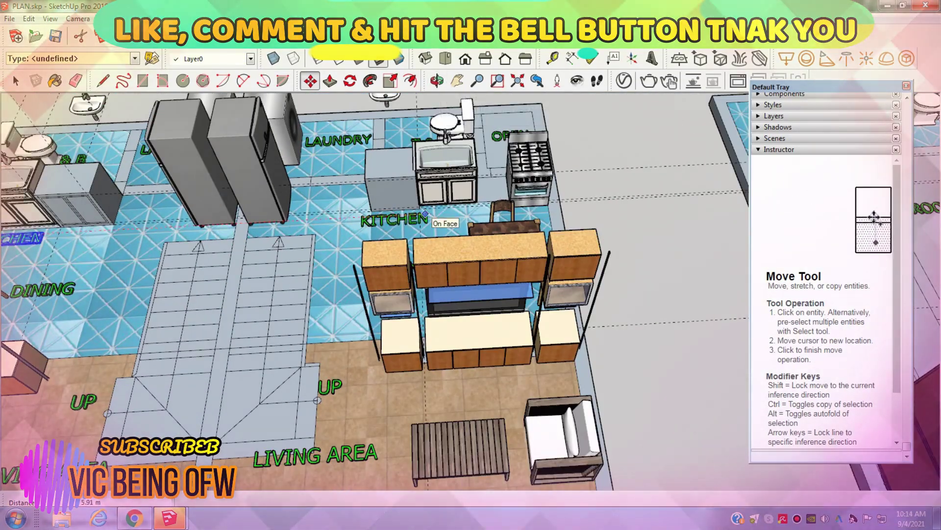
scroll(425, 214, "up", 10)
key("t")
key("r")
left_click(410, 322)
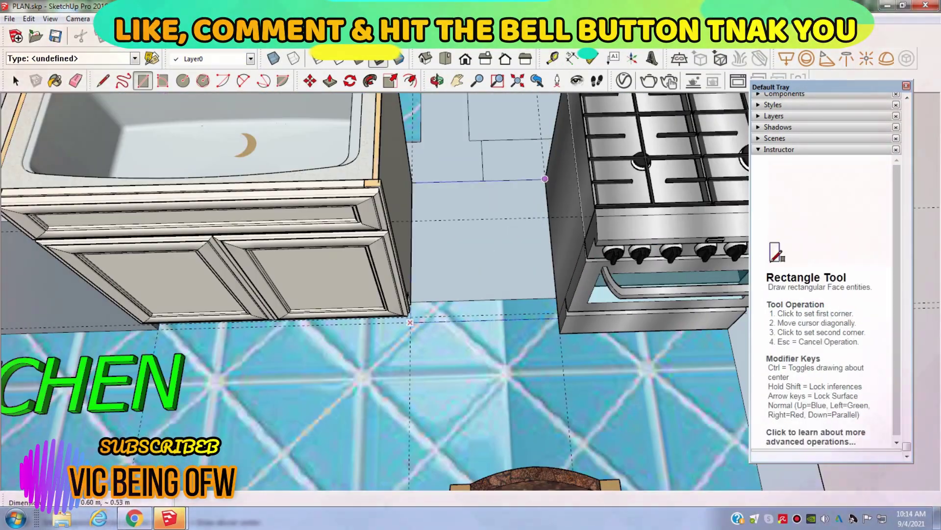
key("e")
Zoom and orbit the view out toward the laundry area.
scroll(476, 265, "down", 2)
key("t")
scroll(434, 377, "up", 5)
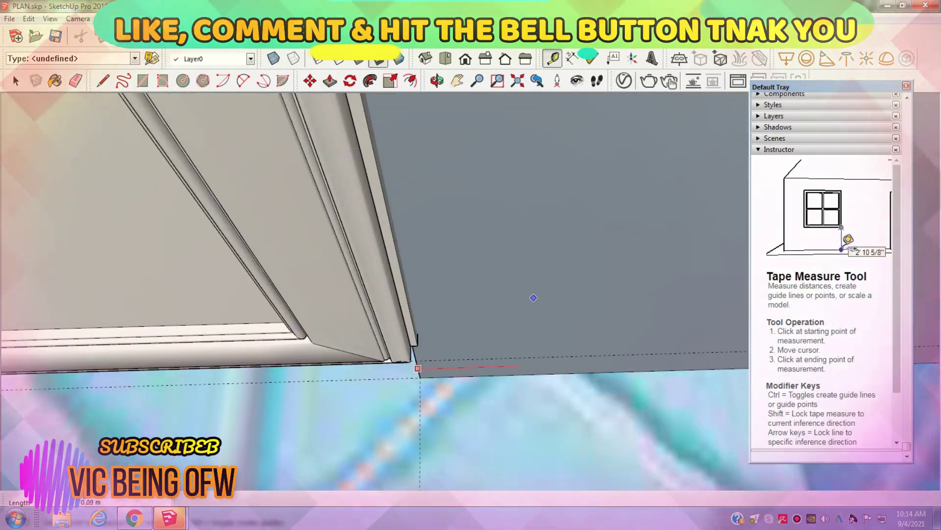
scroll(485, 323, "down", 10)
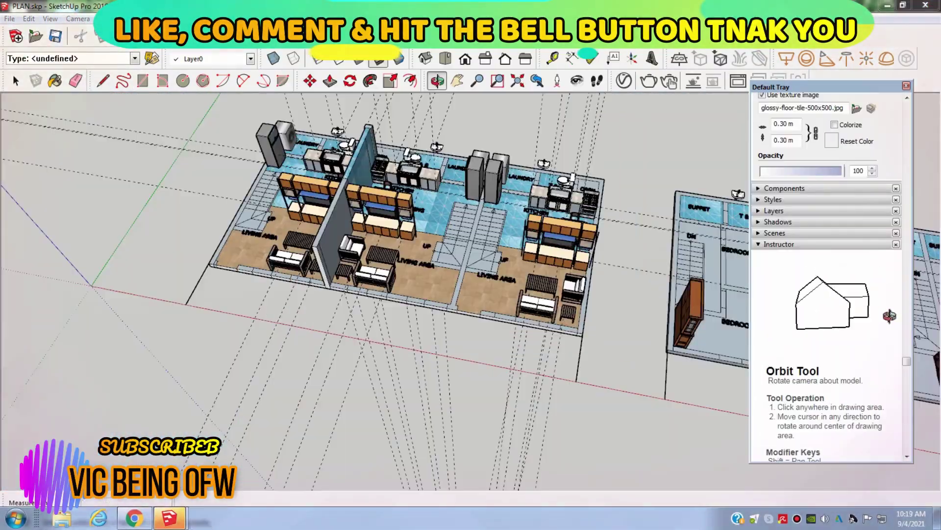
key("p")
scroll(471, 265, "up", 3)
middle_click_drag(471, 265, 479, 196)
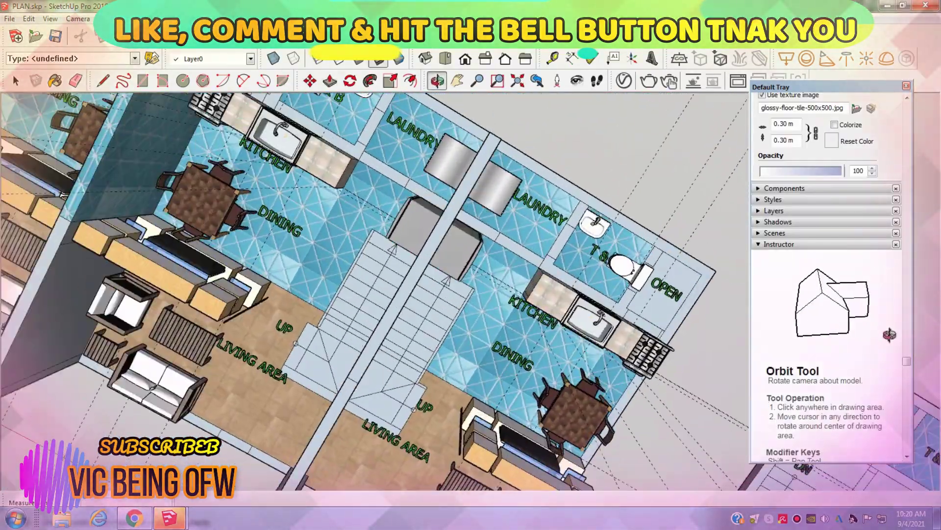
Orbit and zoom into a wide 3D view of the kitchen, laundry and bathroom.
key("l")
scroll(478, 149, "up", 5)
scroll(478, 149, "down", 3)
scroll(478, 149, "up", 3)
key("p")
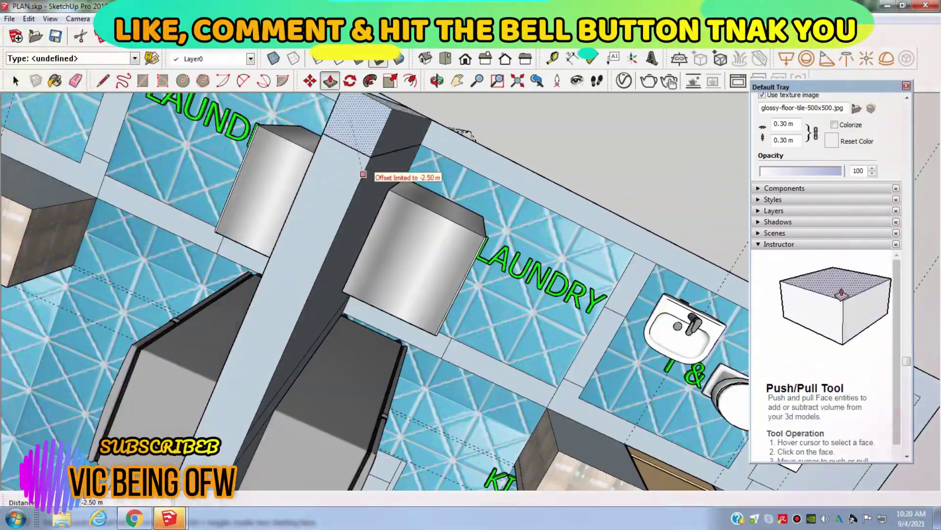
scroll(378, 178, "down", 8)
key("o")
left_click_drag(470, 264, 471, 196)
scroll(471, 265, "up", 3)
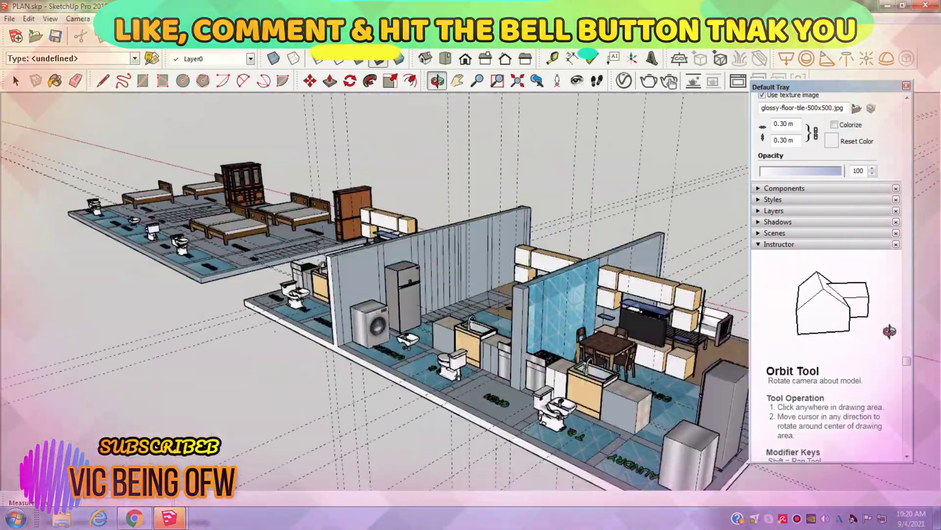
scroll(471, 265, "up", 3)
scroll(526, 295, "up", 3)
scroll(526, 295, "up", 3)
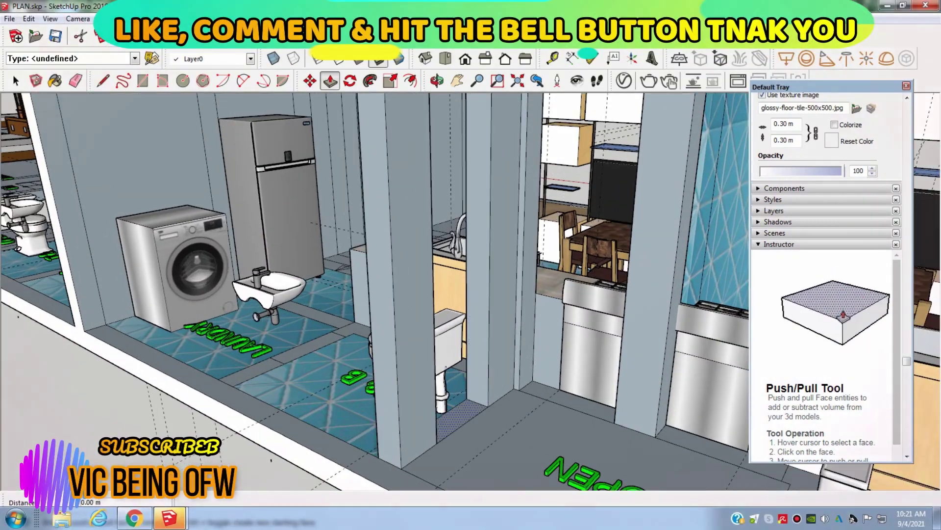
scroll(373, 289, "down", 3)
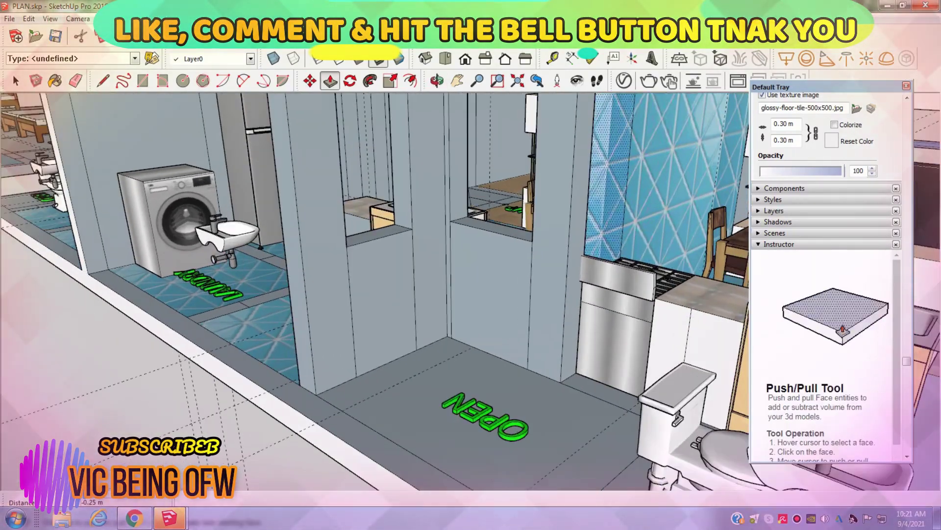
middle_click_drag(372, 289, 632, 319)
right_click(632, 318)
key("Escape")
scroll(519, 294, "up", 3)
Push the face beside the sink back 0.97 m and raise the laundry-side wall 2.50 m.
left_click_drag(676, 294, 539, 185)
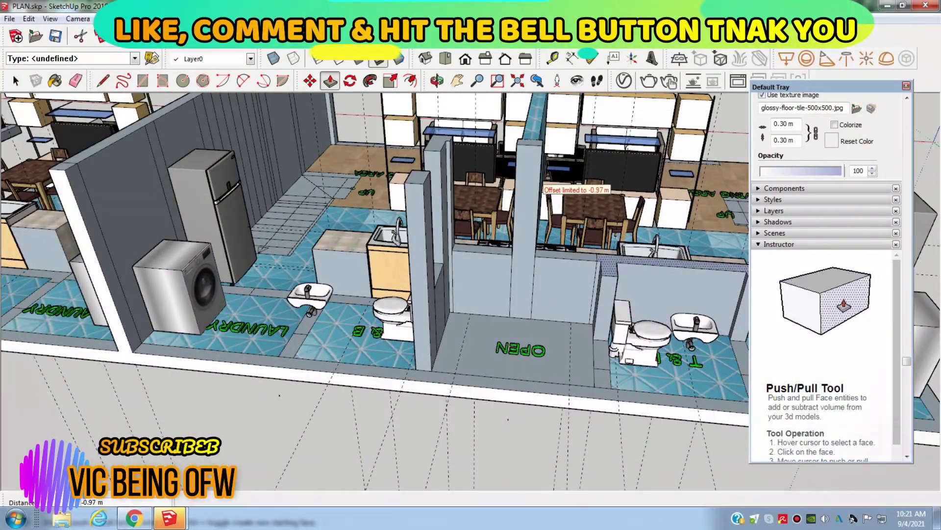
key("l")
middle_click_drag(626, 160, 150, 374)
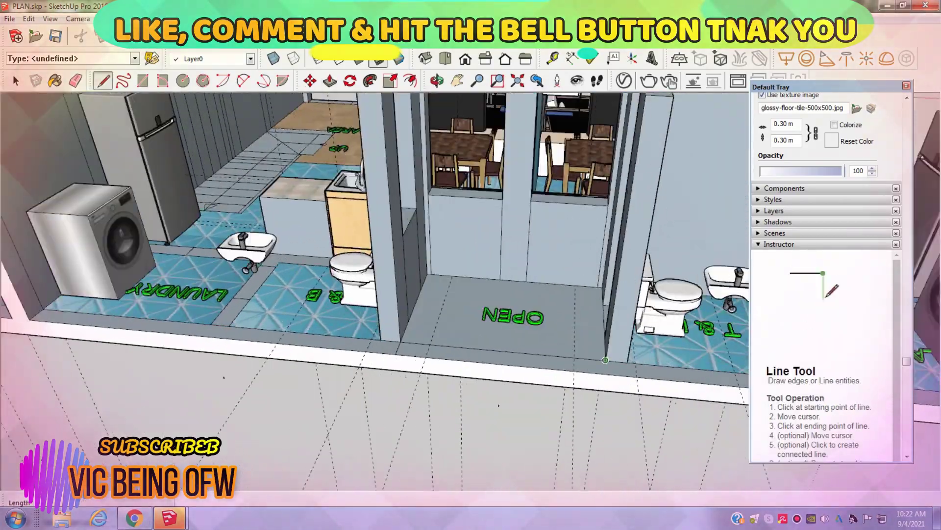
double_click(289, 250)
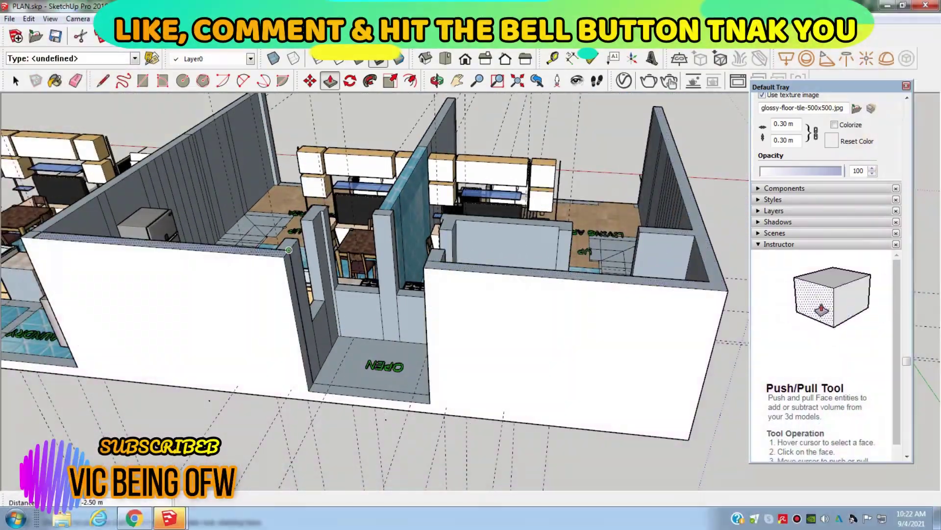
Orbit around the bathroom, laundry and toilet area to check the raised walls.
middle_click_drag(302, 321, 309, 363)
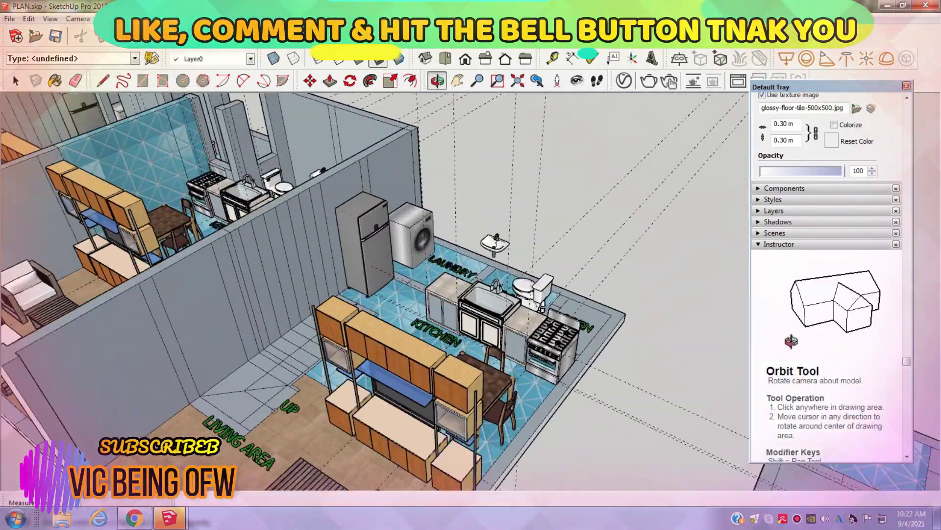
scroll(465, 206, "up", 5)
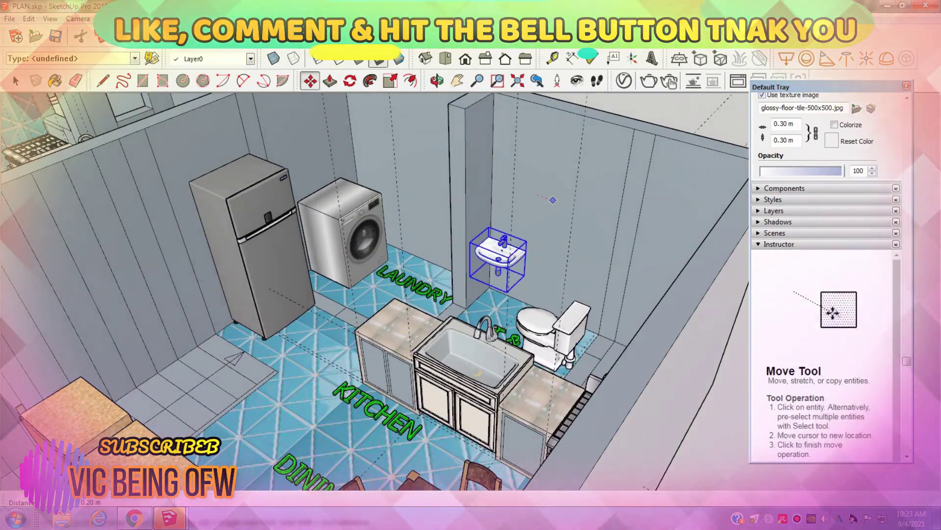
mouse_move(553, 200)
middle_mouse_down()
mouse_move(490, 255)
mouse_move(495, 312)
middle_mouse_up()
right_click(495, 312)
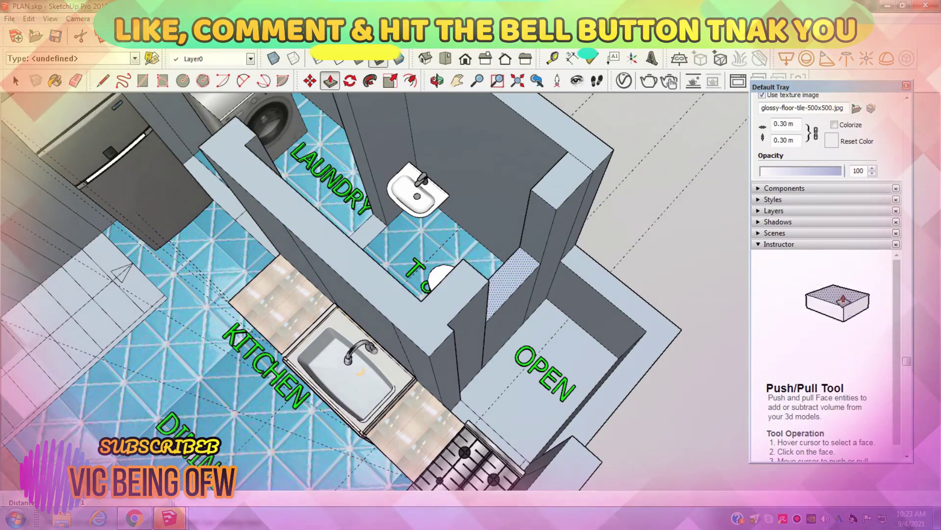
middle_click_drag(545, 442, 566, 467)
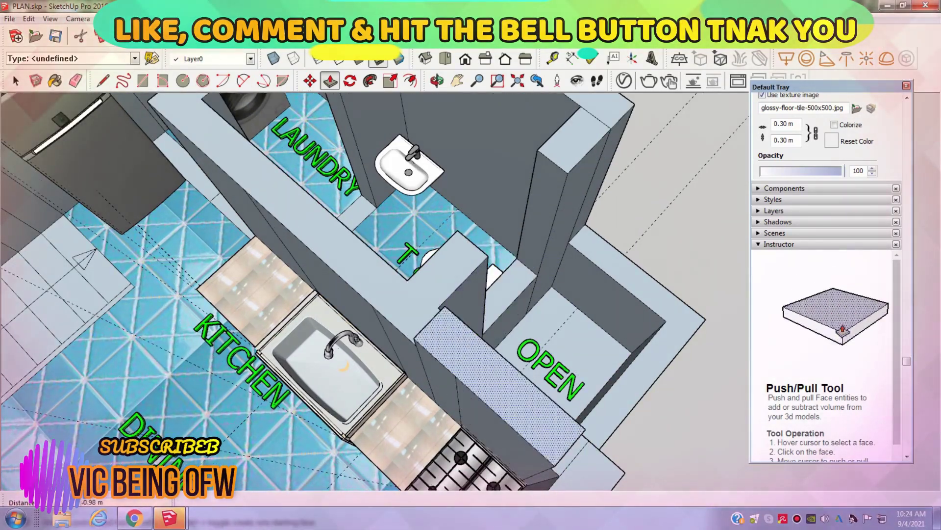
mouse_move(373, 294)
middle_mouse_down()
mouse_move(373, 245)
mouse_move(488, 263)
mouse_move(243, 271)
middle_mouse_up()
scroll(373, 294, "up", 3)
right_click(488, 263)
scroll(487, 263, "down", 3)
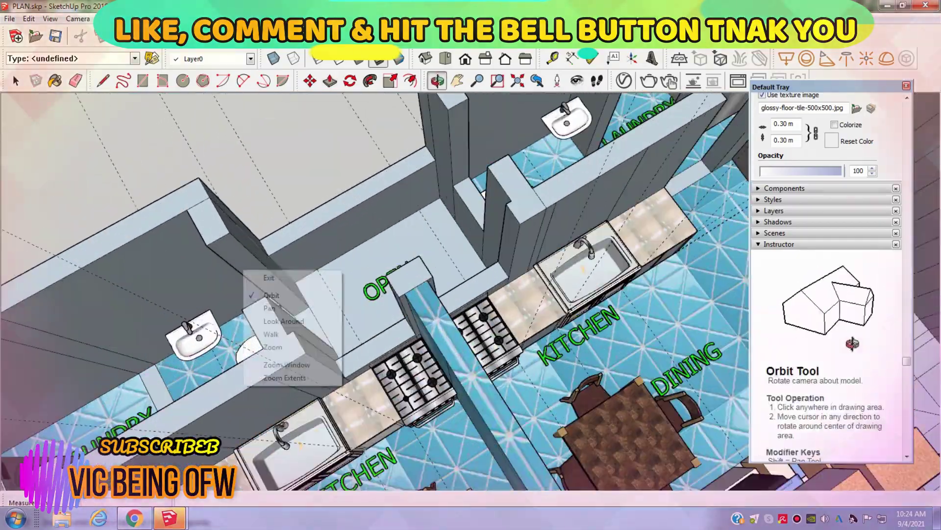
middle_click_drag(441, 275, 343, 245)
scroll(343, 245, "up", 3)
Orbit to a top-down view of the T&B and start a measurement there.
key("t")
scroll(344, 245, "up", 3)
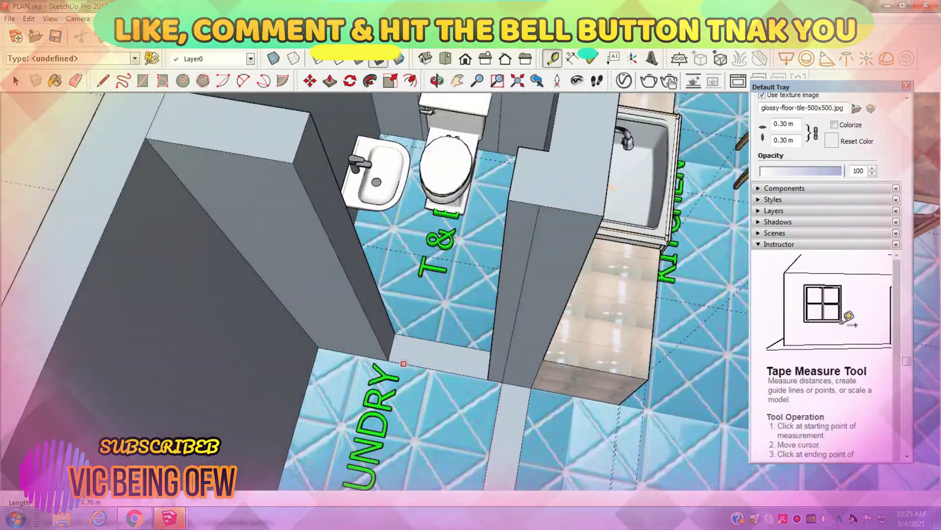
key("p")
middle_click_drag(334, 175, 343, 245)
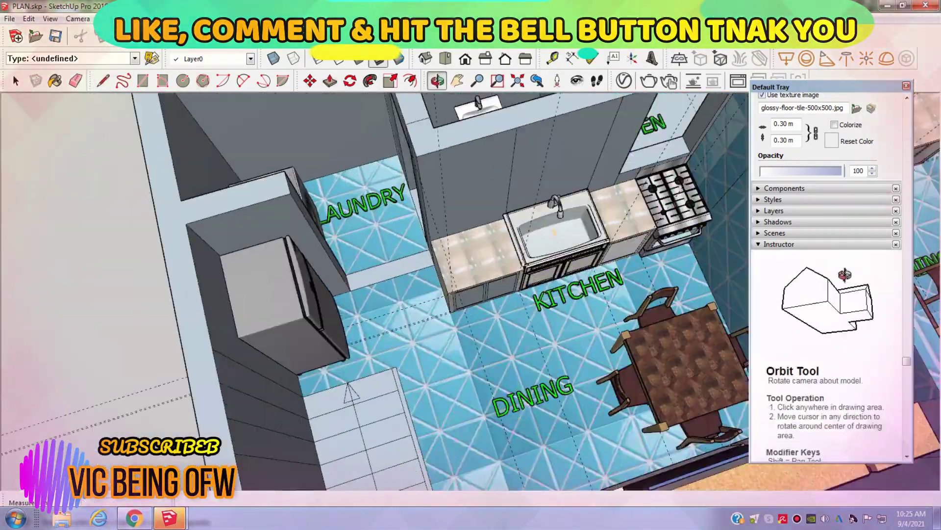
scroll(343, 246, "up", 3)
scroll(514, 290, "down", 5)
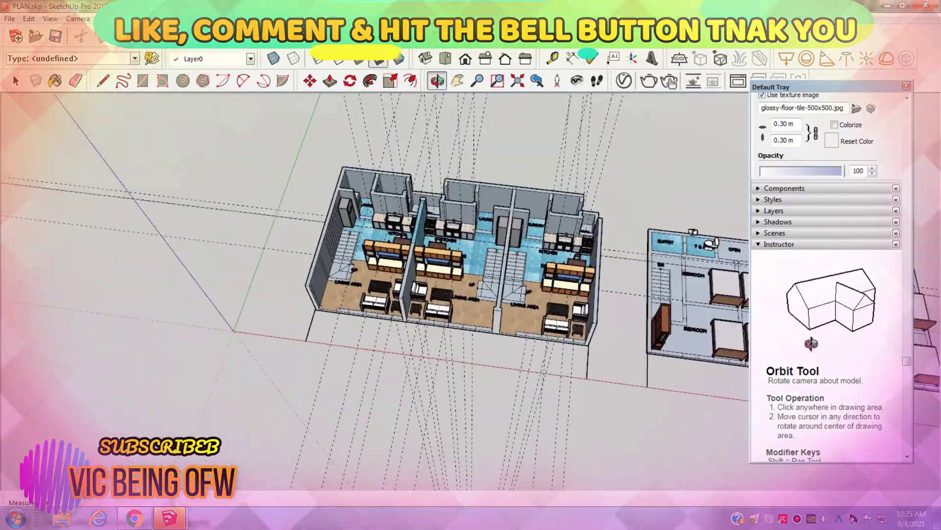
key("space")
middle_click_drag(441, 245, 441, 319)
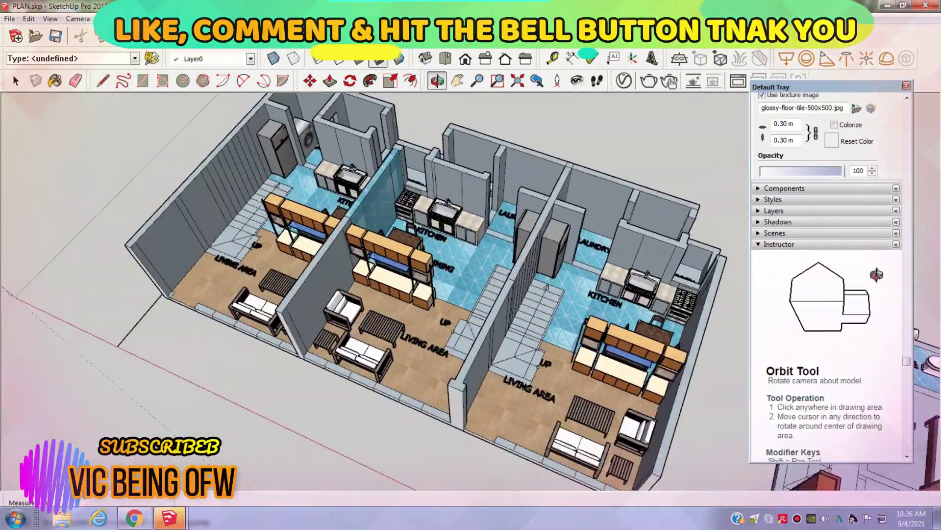
scroll(490, 245, "up", 5)
key("t")
left_click(530, 129)
Shift the view to the laundry floor and measure 1.84 m there.
key("l")
scroll(513, 213, "up", 2)
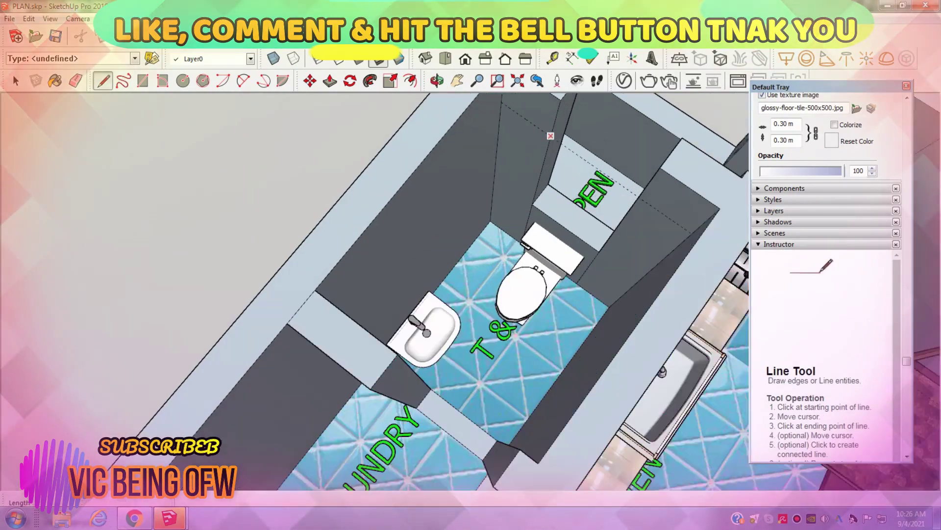
key("p")
scroll(513, 214, "up", 2)
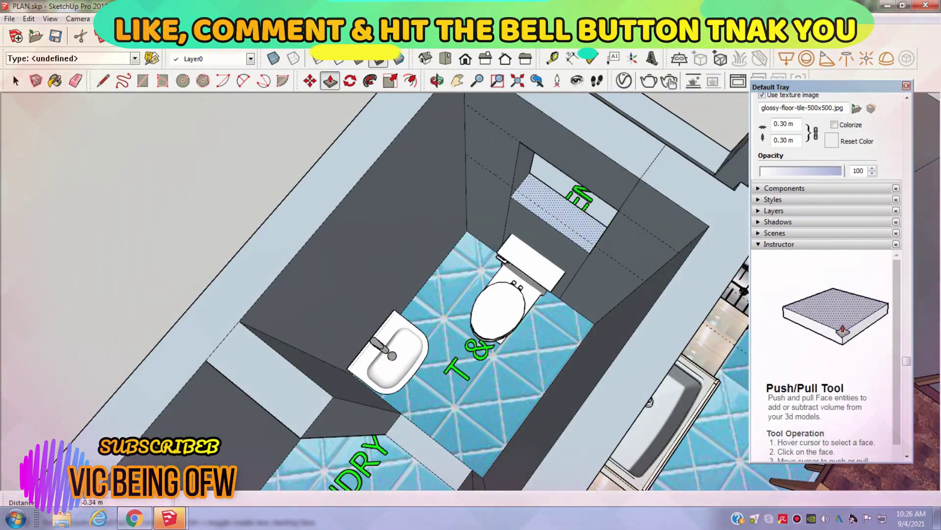
key("t")
middle_click_drag(324, 445, 437, 283, "shift")
key("p")
scroll(343, 294, "down", 5)
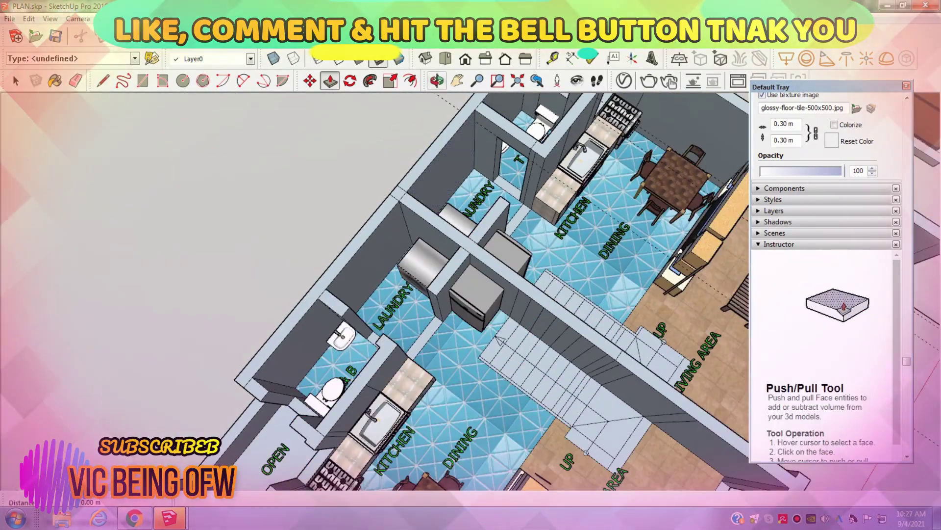
scroll(343, 294, "up", 5)
key("t")
left_click(289, 278)
Cut the door opening through the T&B wall.
key("p")
scroll(337, 217, "down", 5)
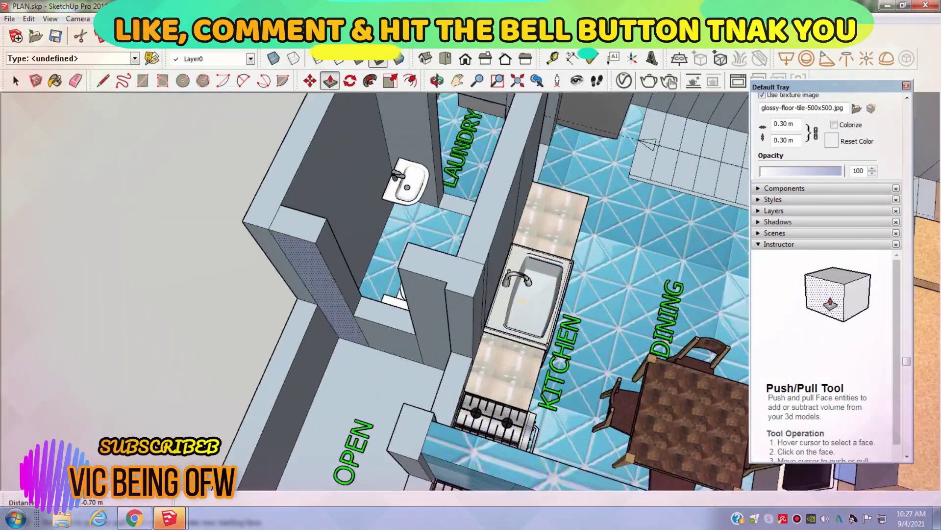
key("t")
scroll(344, 221, "up", 5)
key("l")
left_click(398, 137)
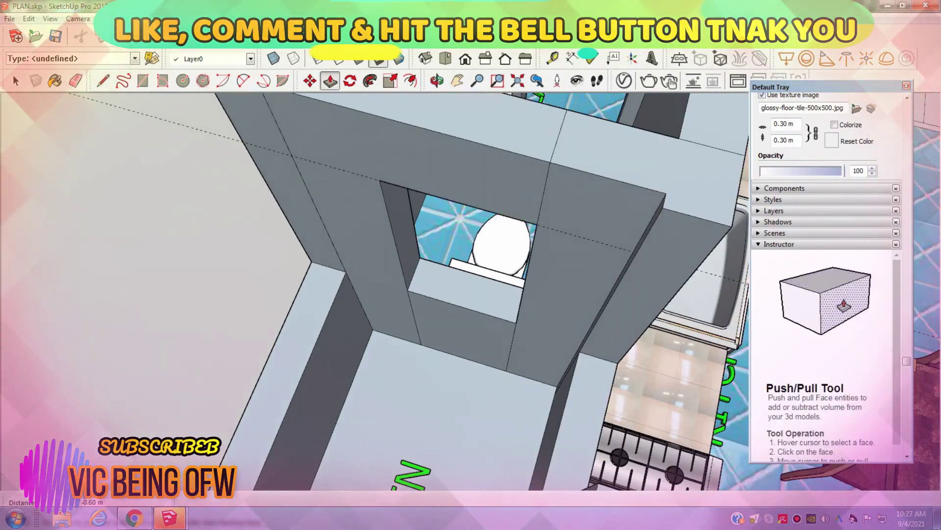
Orbit over the bathroom to the kitchen walls and measure 1.40 m on a wall.
key("t")
scroll(407, 294, "down", 5)
key("p")
middle_click_drag(407, 295, 407, 387)
key("t")
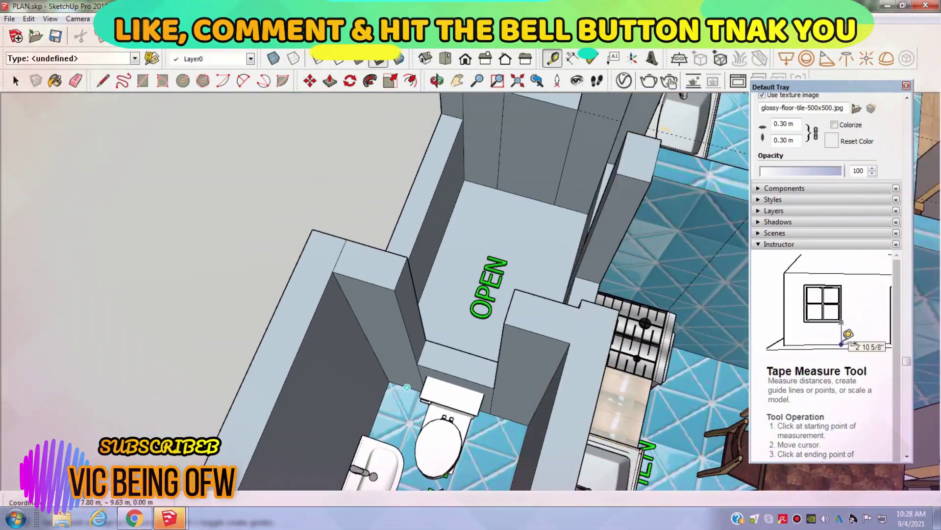
middle_click_drag(406, 294, 407, 343)
key("l")
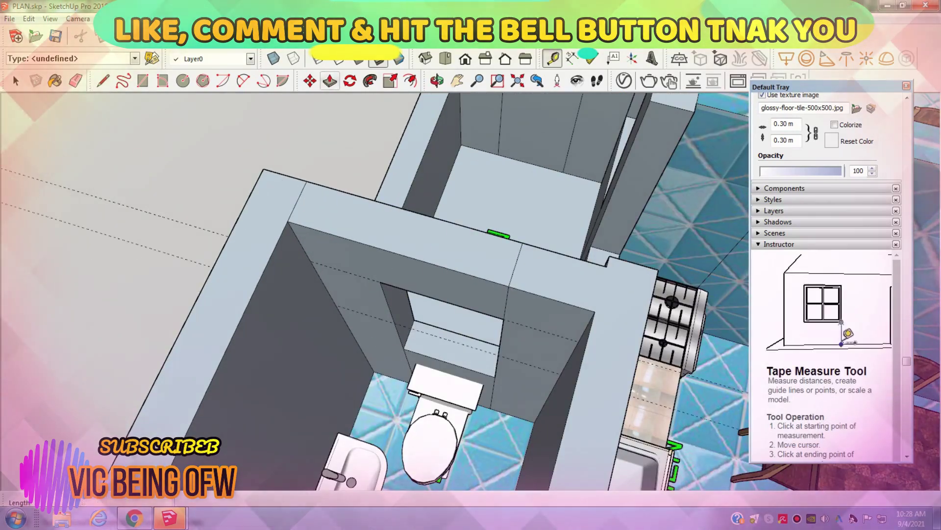
key("p")
scroll(499, 234, "down", 5)
middle_click_drag(499, 234, 414, 343)
key("t")
left_click(398, 337)
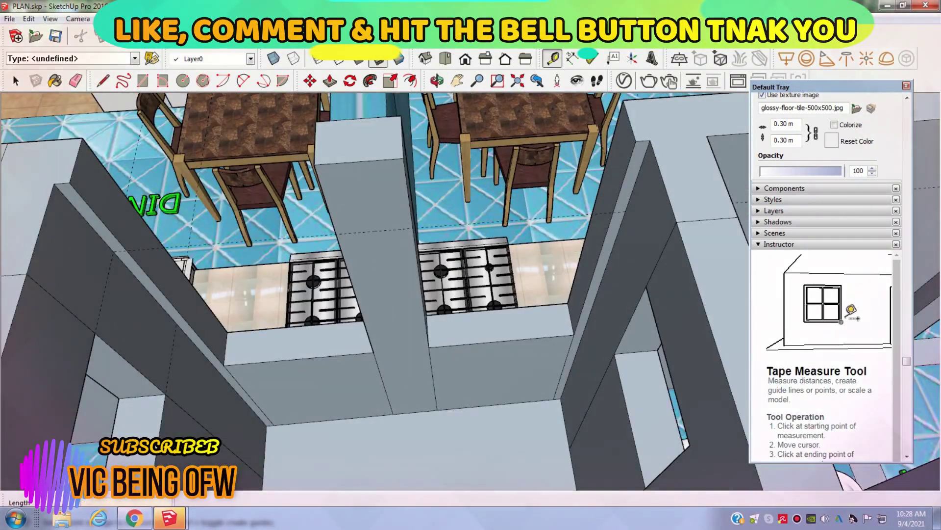
Orbit across the floor plan while switching between the Line and Push/Pull tools.
middle_click_drag(442, 295, 432, 274)
key("p")
scroll(386, 208, "down", 3)
key("l")
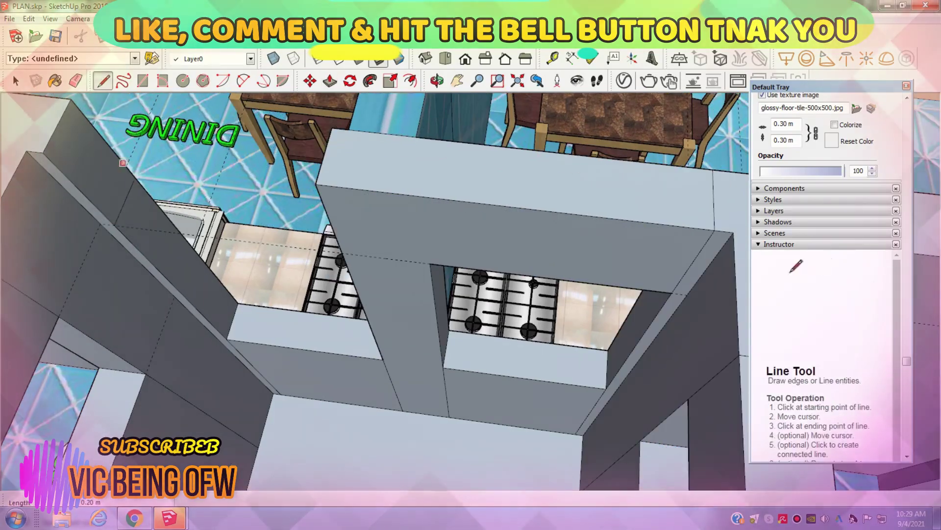
key("p")
scroll(385, 208, "down", 3)
scroll(386, 208, "down", 5)
mouse_move(470, 265)
middle_mouse_down()
mouse_move(441, 245)
mouse_move(441, 294)
middle_mouse_up()
key("l")
key("p")
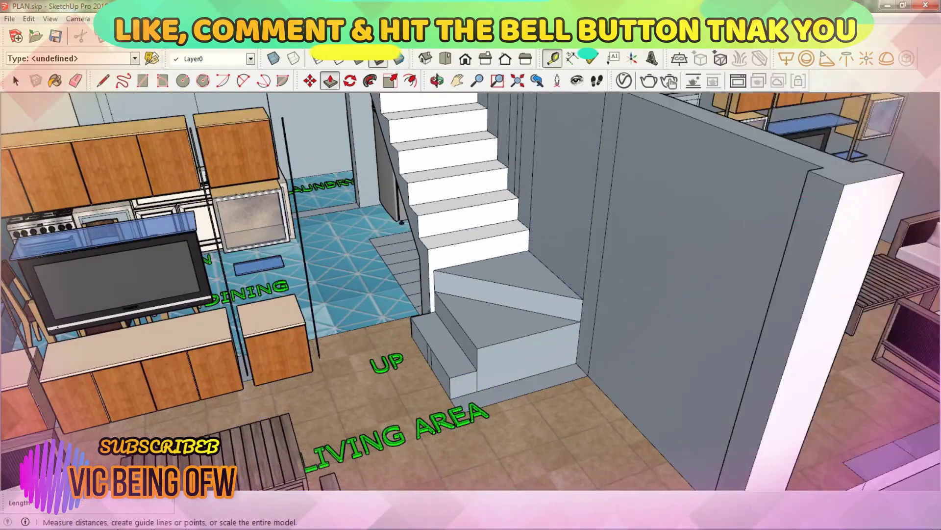
Measure 1.19 m near the stairs and orbit to a high overview of the house.
left_click(645, 436)
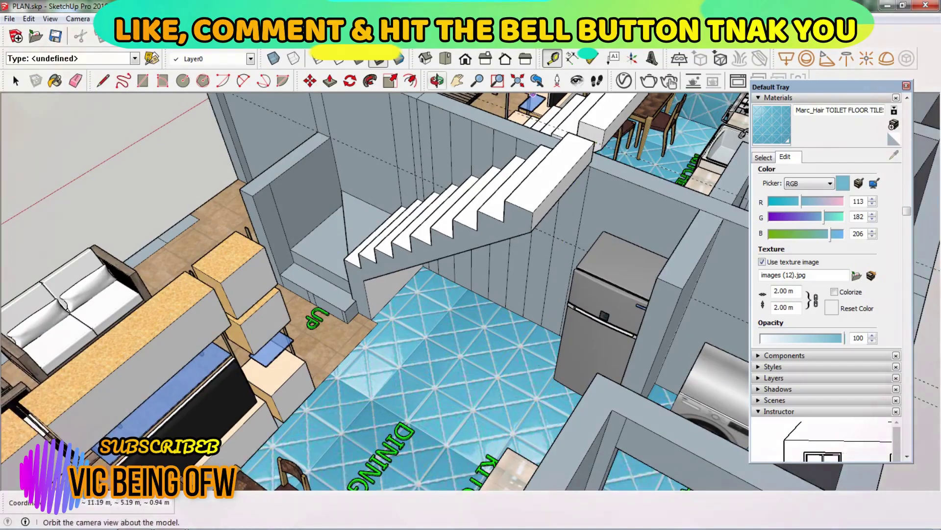
left_click(437, 81)
left_click_drag(441, 294, 707, 445)
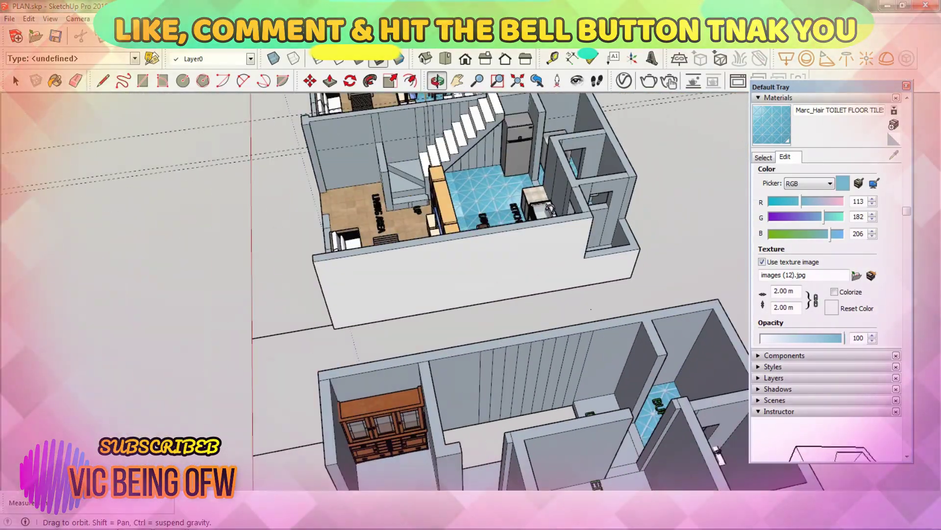
left_click_drag(441, 295, 490, 255)
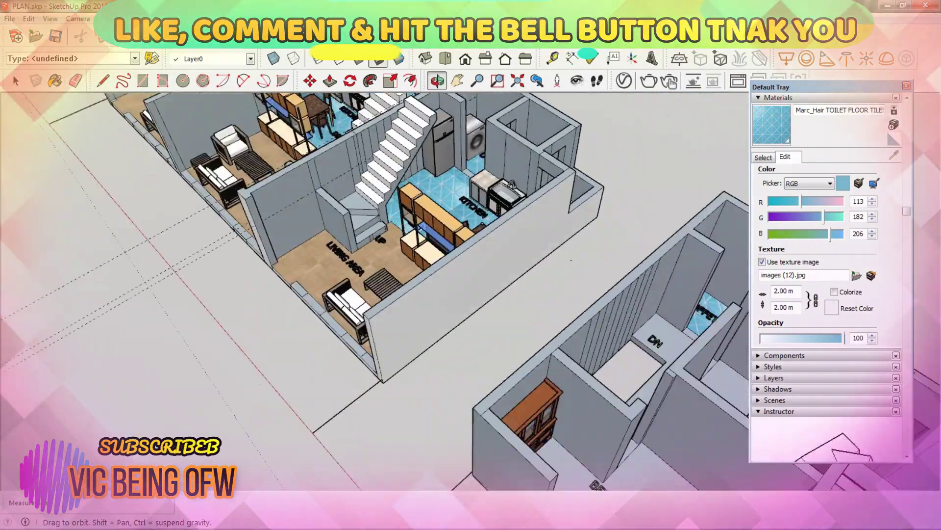
scroll(442, 270, "up", 2)
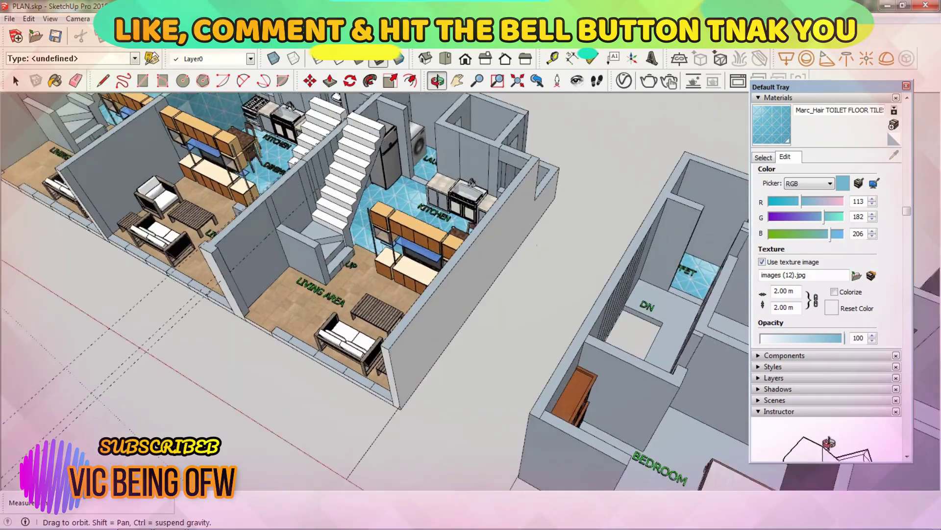
Orbit below the floor slab and back out to look down into the units.
left_click_drag(561, 266, 508, 339)
middle_click_drag(508, 339, 490, 255)
scroll(491, 255, "down", 5)
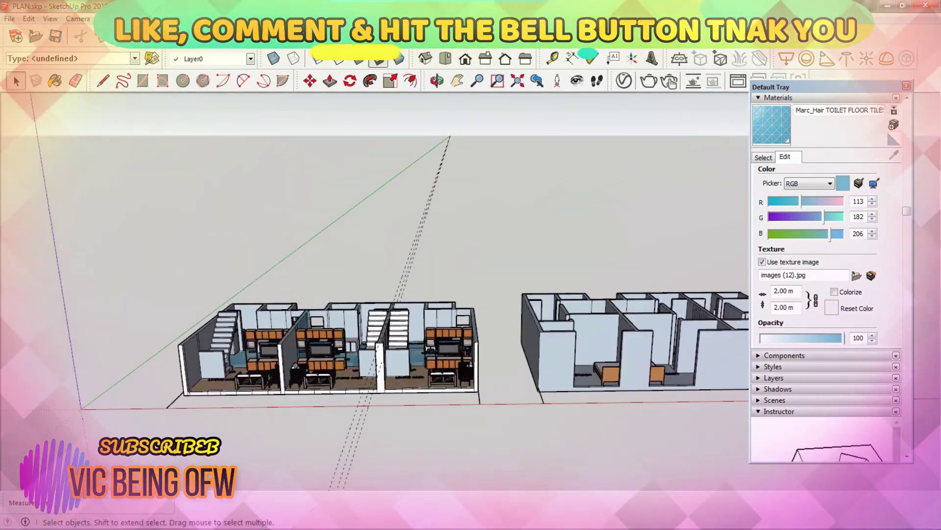
key("space")
left_click_drag(441, 245, 441, 294)
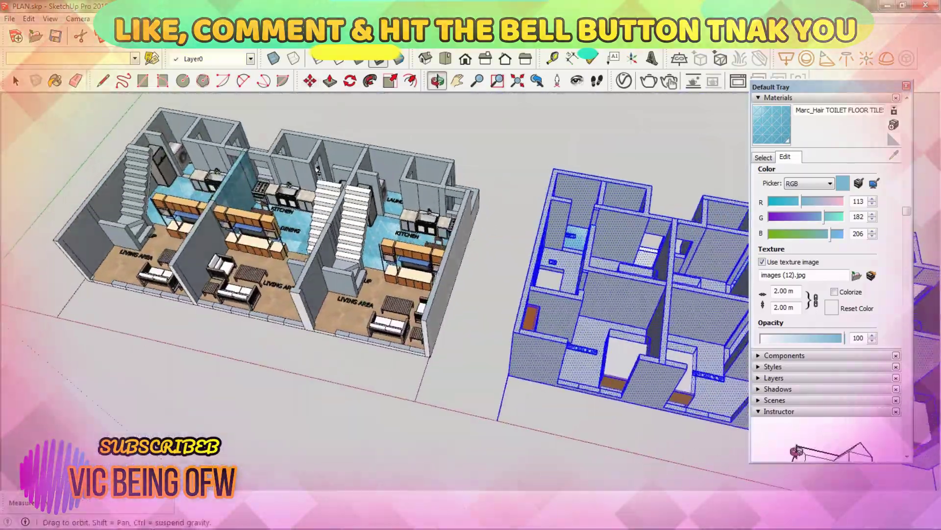
key("o")
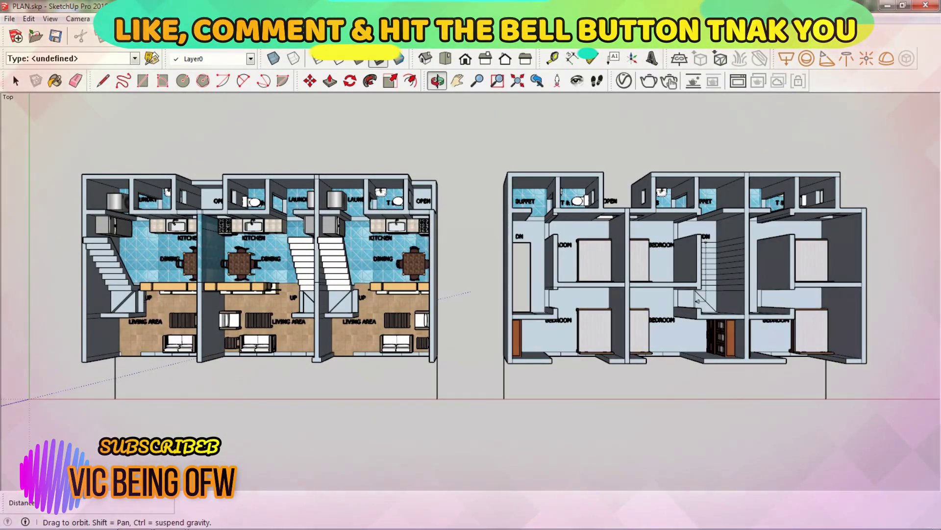
left_click(9, 19)
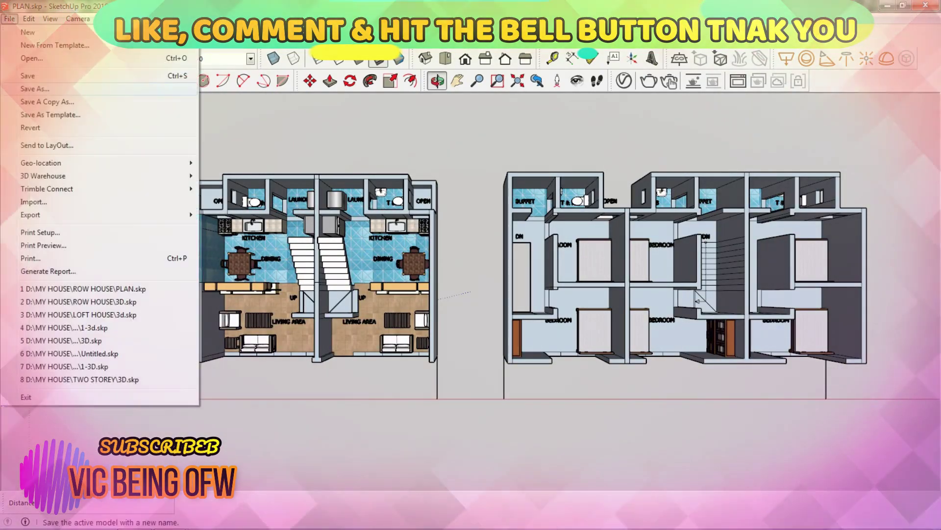
scroll(701, 347, "up", 3)
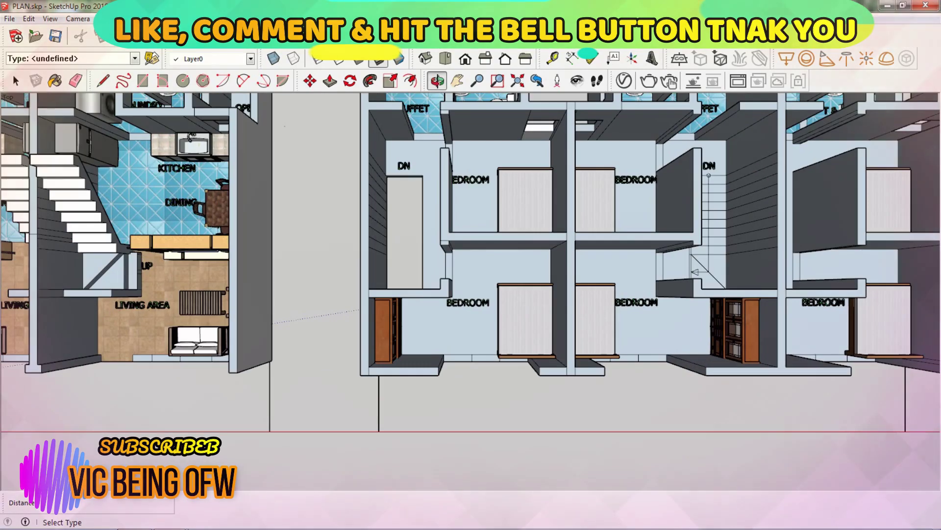
scroll(698, 140, "down", 2)
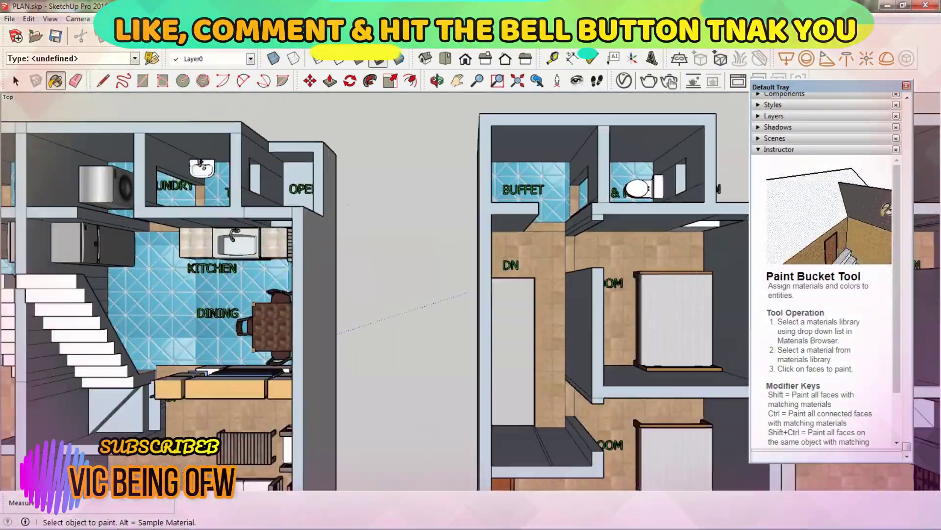
scroll(470, 289, "down", 3)
middle_click_drag(471, 289, 471, 221)
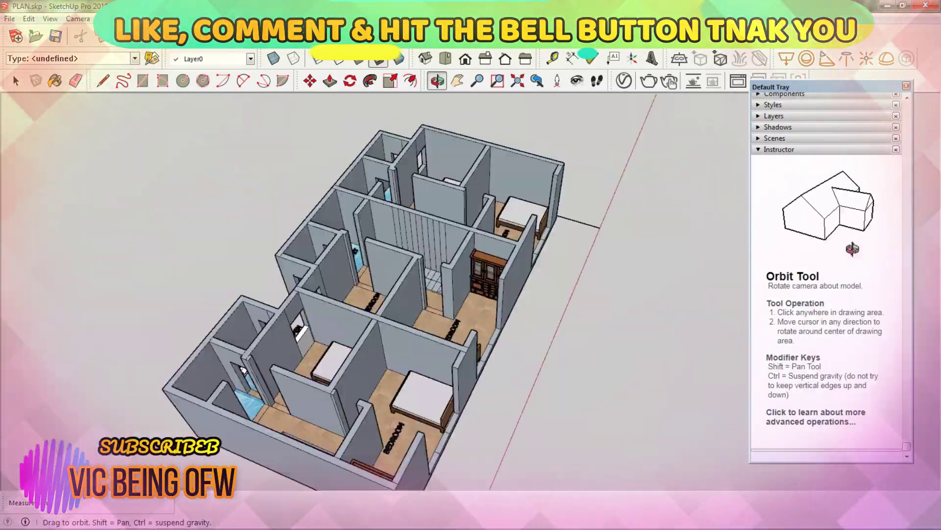
scroll(376, 456, "up", 5)
key("t")
scroll(377, 457, "down", 4)
scroll(98, 206, "up", 4)
key("l")
left_click(98, 204)
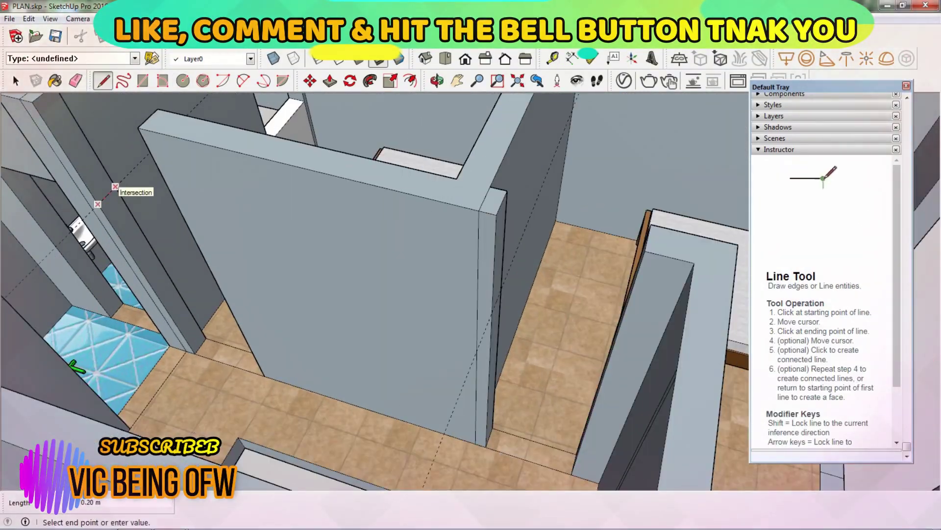
key("e")
scroll(373, 294, "down", 3)
scroll(372, 294, "up", 3)
key("l")
key("e")
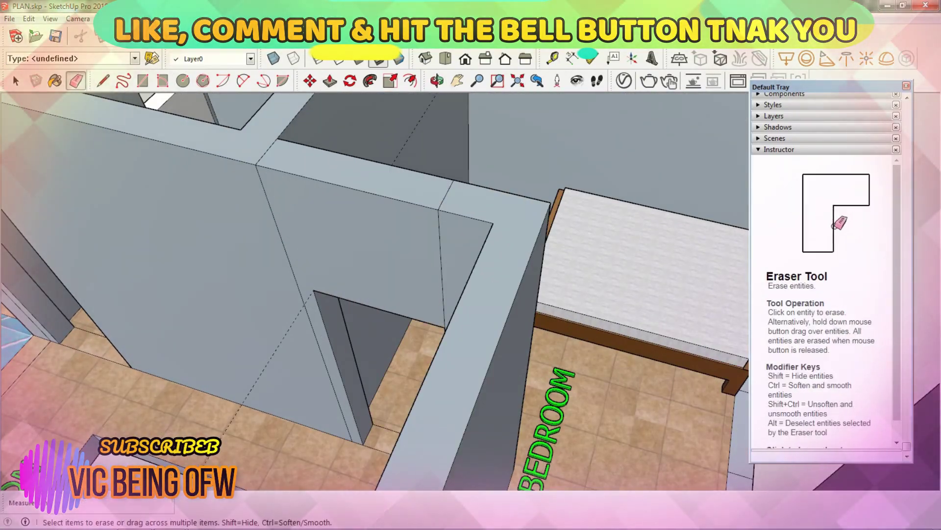
scroll(373, 294, "down", 3)
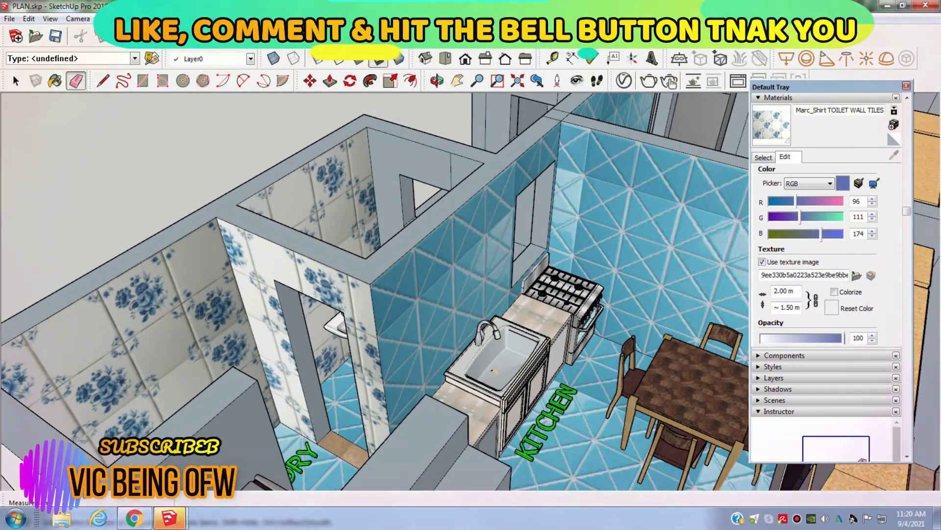
Alternate between orbiting the view and erasing edges, ending on the Paint Bucket.
key("o")
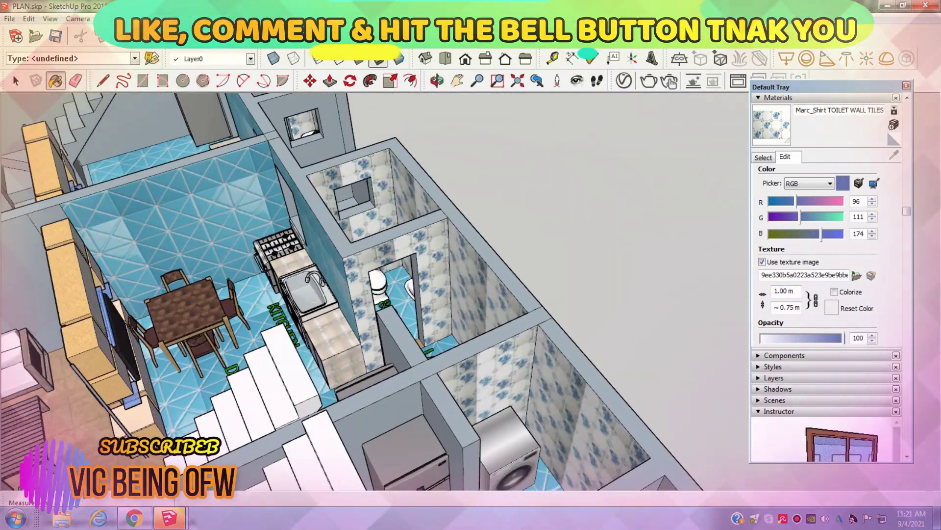
key("e")
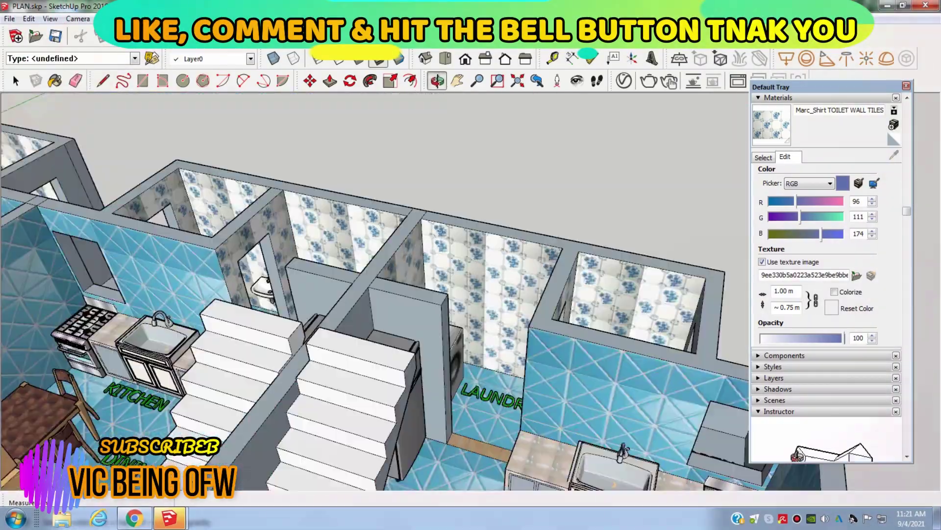
key("o")
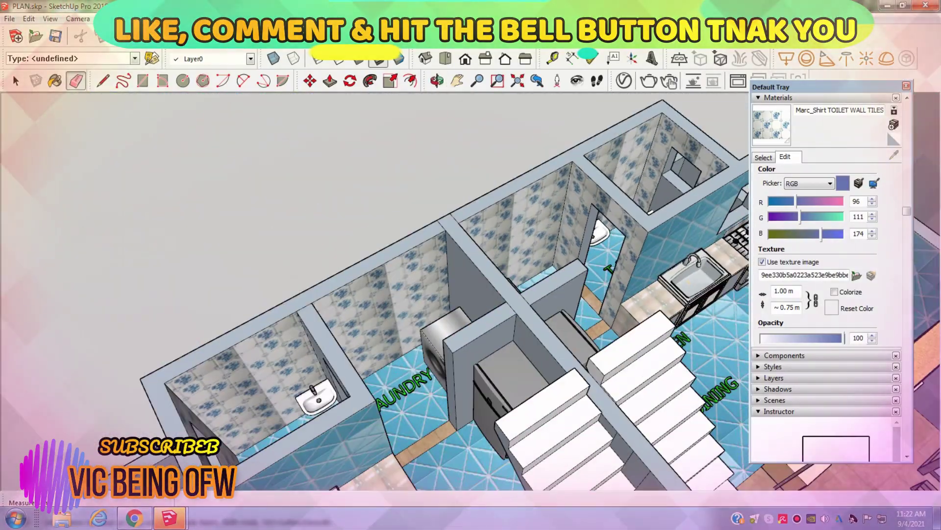
key("e")
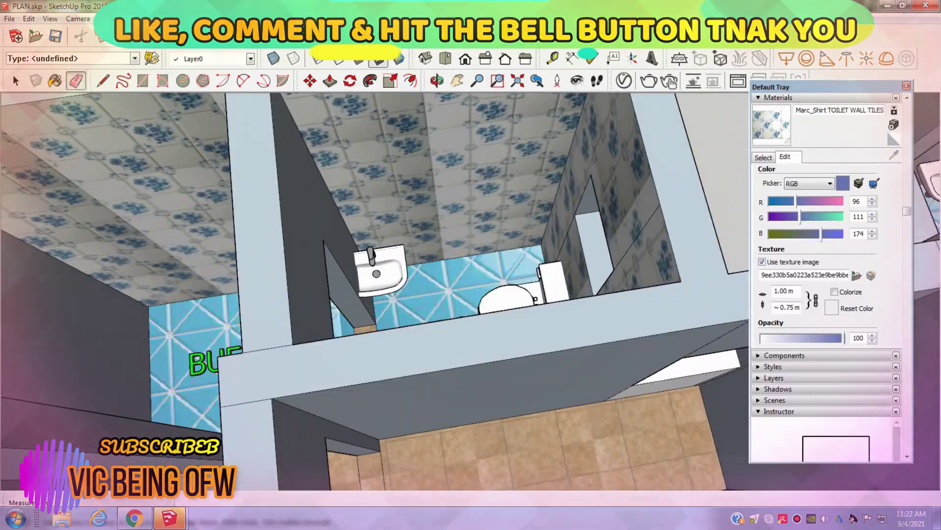
key("b")
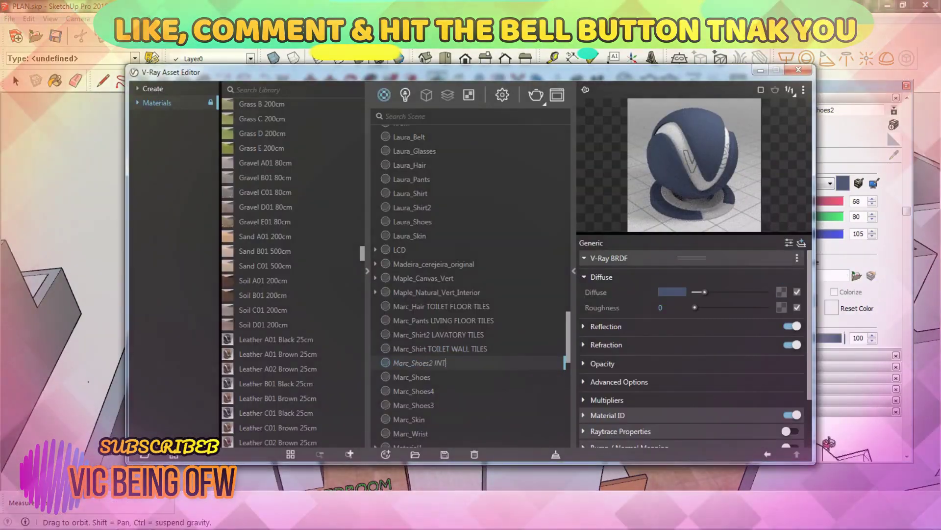
Finish naming the material INTERIOR WALL and load the cf-gm-lw1236-slide-1-500x500 texture image.
type("ERIOR WALL")
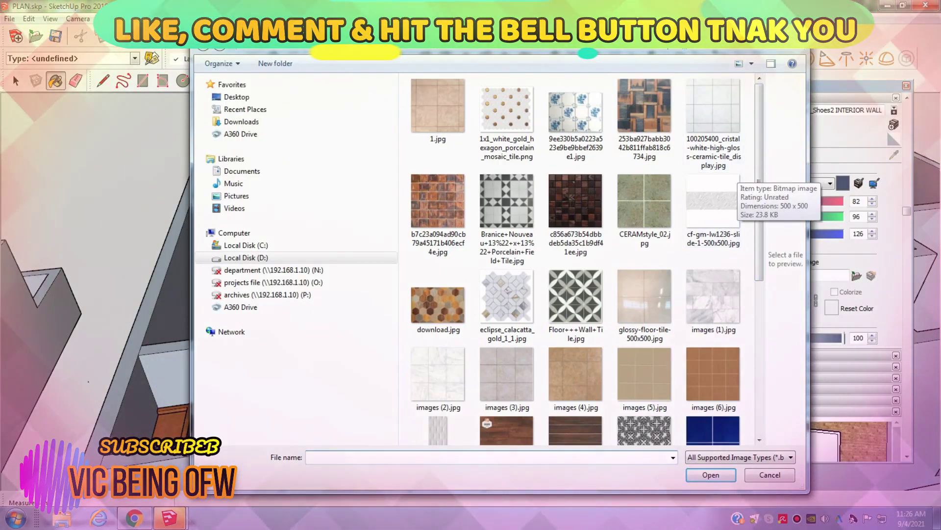
scroll(713, 196, "down", 2)
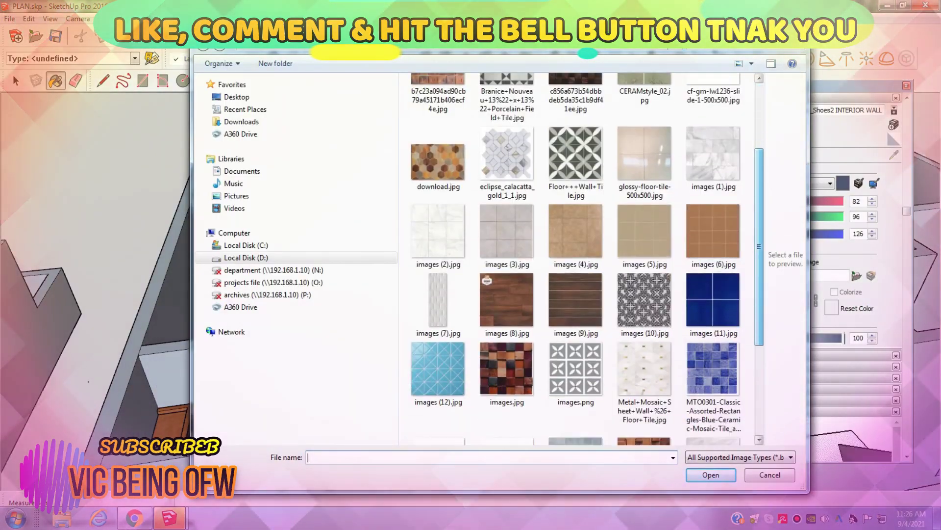
scroll(714, 196, "down", 1)
scroll(713, 196, "up", 1)
double_click(714, 98)
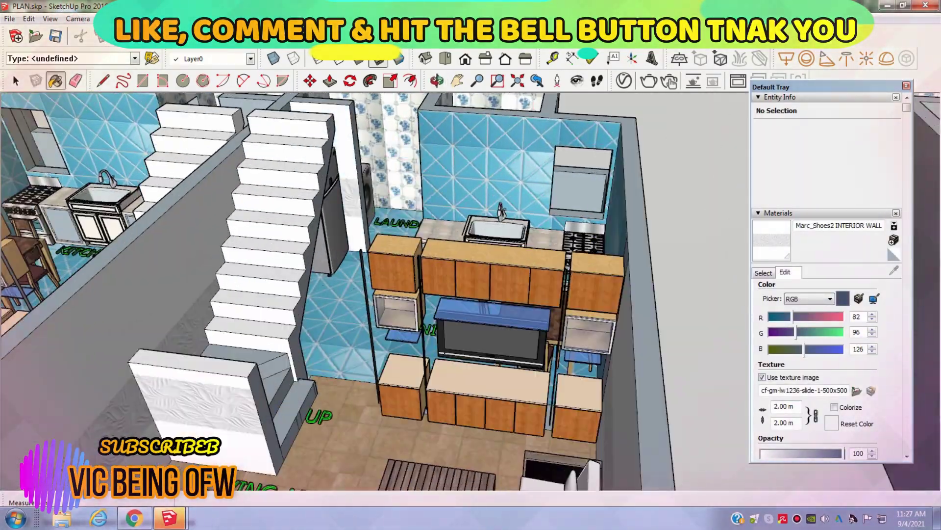
Orbit and zoom around the kitchen, living area and whole floor plan to review the textured walls.
mouse_move(372, 294)
middle_mouse_down()
mouse_move(441, 275)
mouse_move(591, 339)
middle_mouse_up()
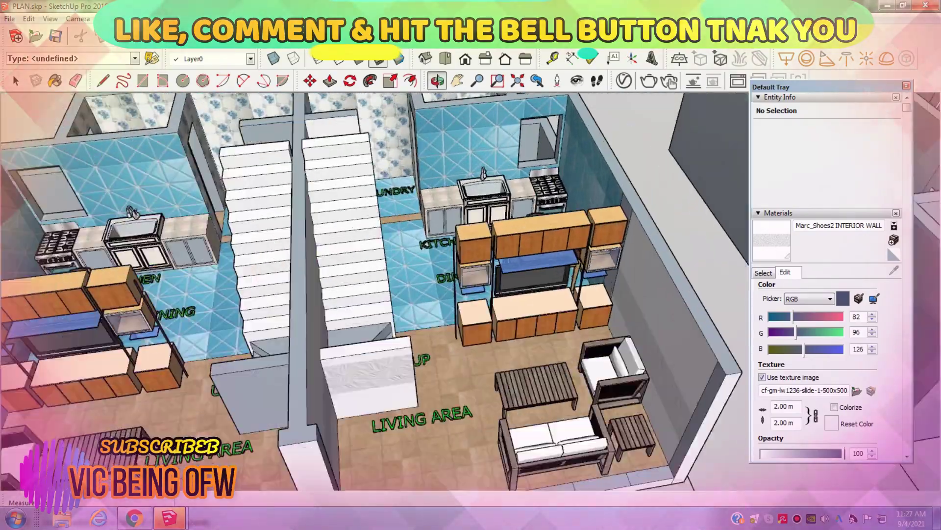
right_click(591, 339)
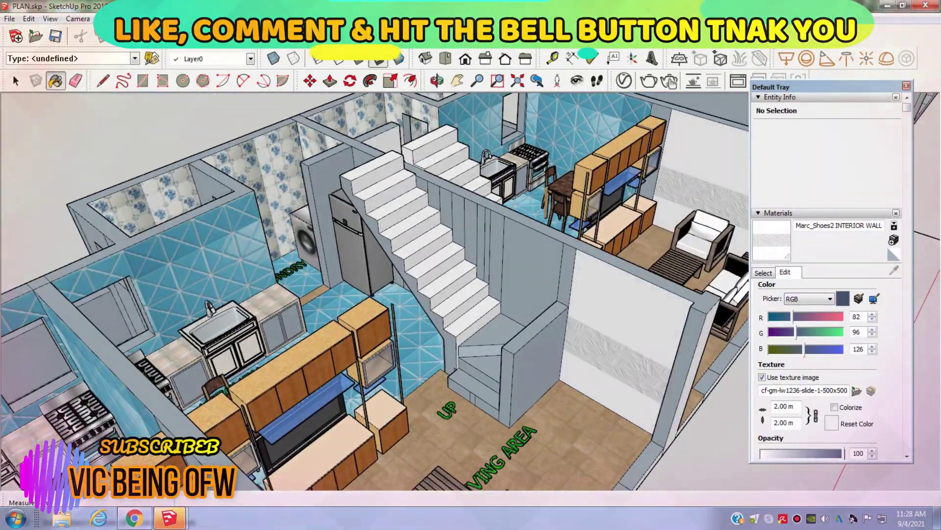
scroll(441, 295, "up", 5)
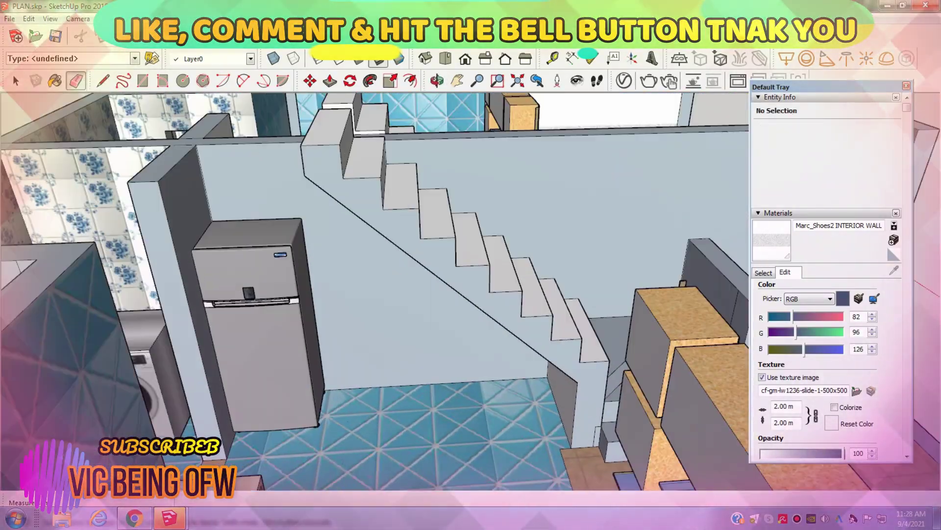
middle_click_drag(372, 294, 441, 245)
scroll(373, 294, "up", 5)
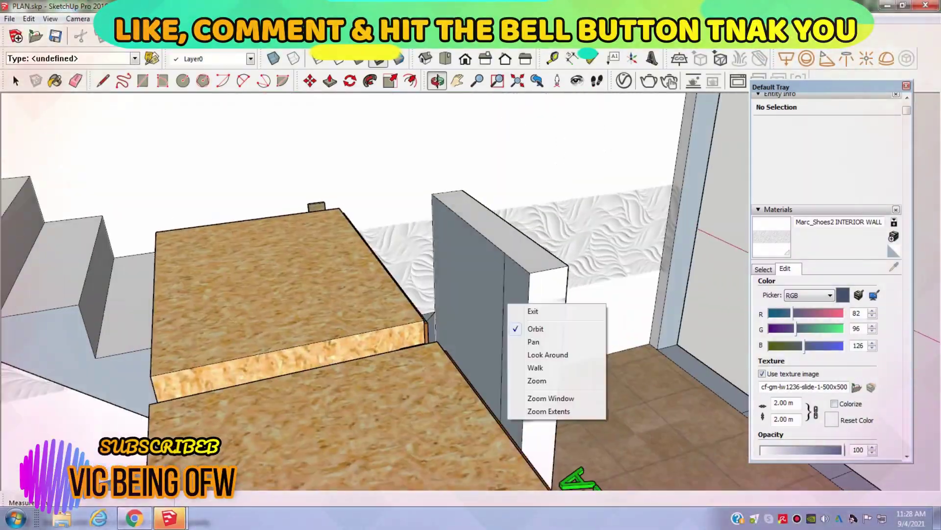
scroll(471, 294, "down", 5)
middle_click_drag(471, 294, 373, 245)
scroll(471, 294, "up", 3)
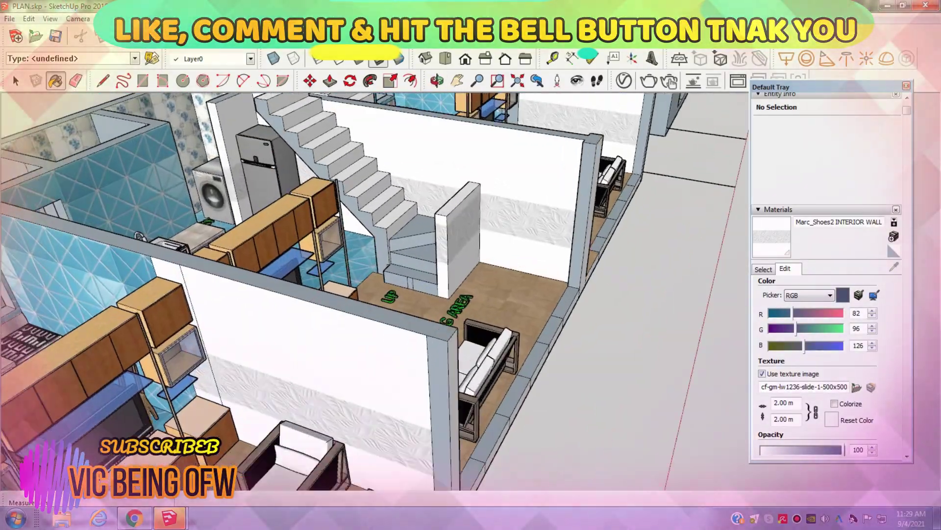
scroll(373, 294, "down", 5)
middle_click_drag(373, 294, 421, 274)
scroll(372, 295, "up", 3)
scroll(373, 294, "up", 3)
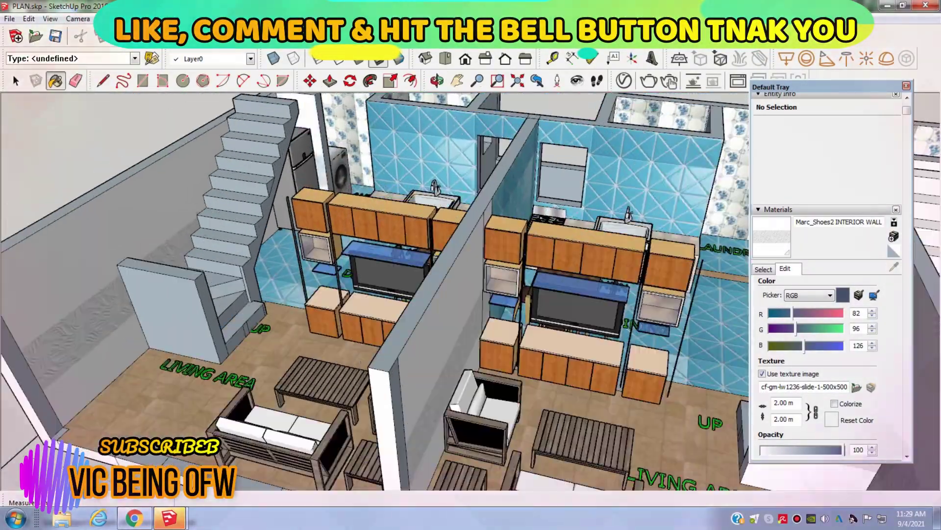
scroll(471, 294, "down", 5)
middle_click_drag(470, 294, 471, 275)
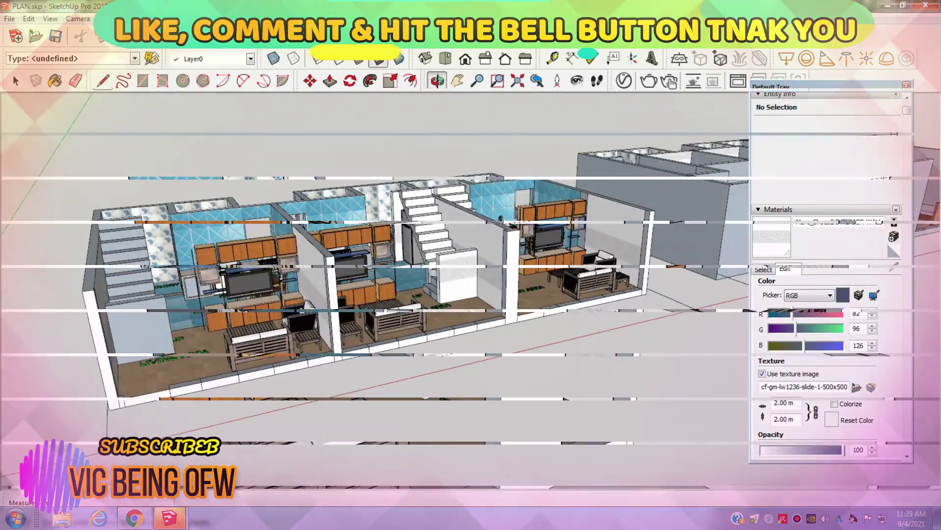
Orbit and zoom around the 3D2.skp duplex to view the living room walls and building front.
scroll(470, 294, "up", 3)
scroll(471, 295, "up", 3)
scroll(470, 294, "up", 3)
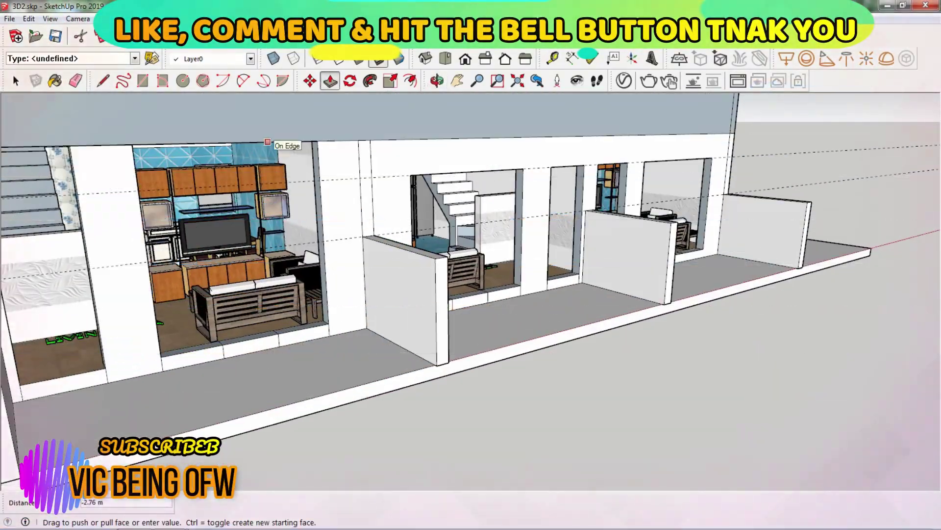
mouse_move(471, 294)
middle_mouse_down()
mouse_move(491, 284)
mouse_move(441, 294)
mouse_move(520, 284)
middle_mouse_up()
scroll(471, 294, "down", 3)
scroll(470, 294, "down", 3)
scroll(471, 275, "up", 3)
key("p")
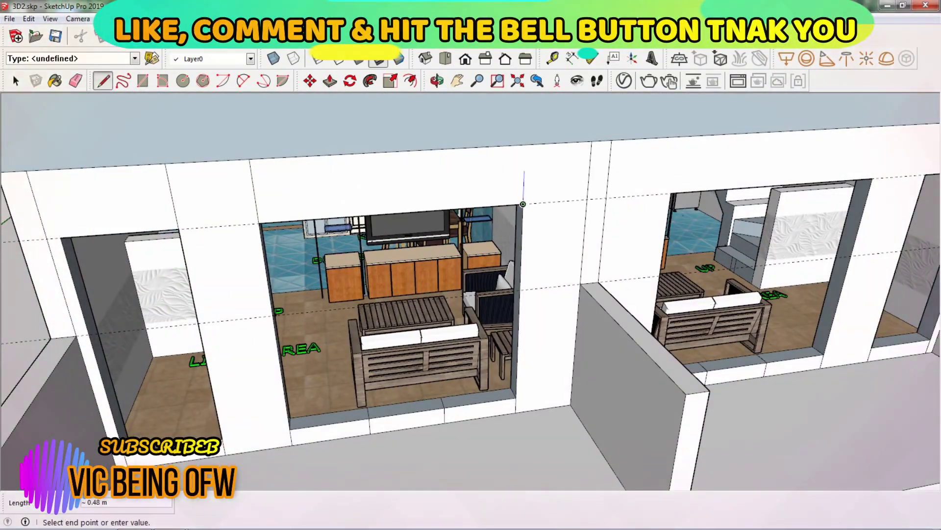
middle_click_drag(523, 203, 564, 196)
middle_click_drag(402, 157, 592, 153)
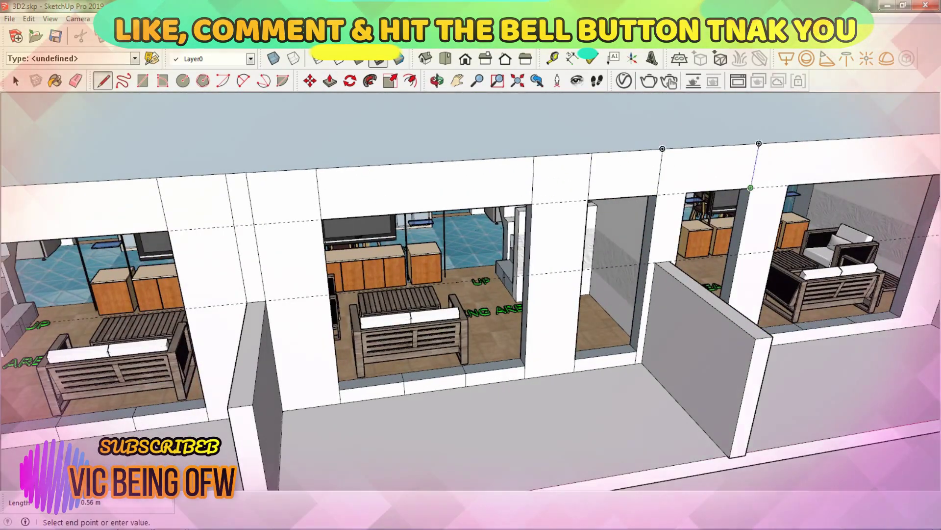
scroll(471, 275, "down", 5)
scroll(471, 274, "down", 5)
scroll(471, 274, "down", 3)
Tilt to a steep top-down view of the upper floor's bedrooms and tiled bathrooms.
middle_click_drag(471, 245, 470, 319)
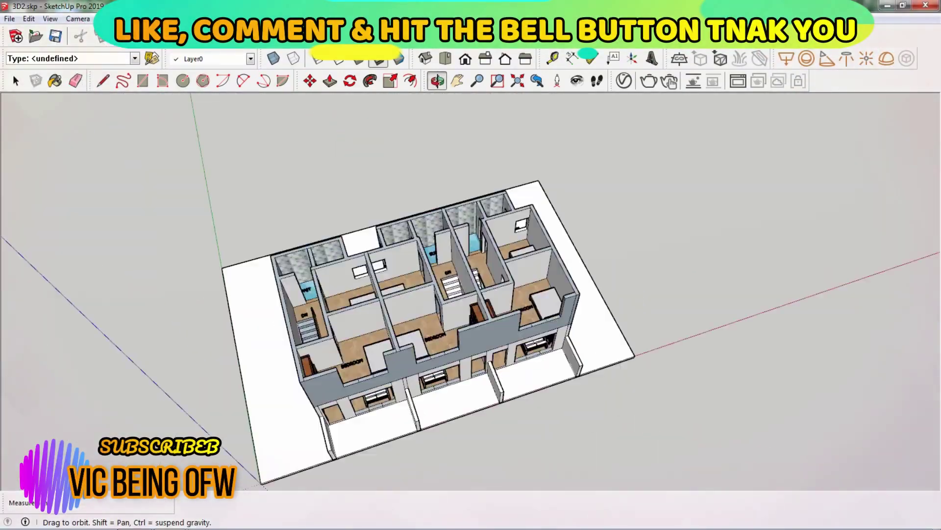
scroll(470, 294, "up", 6)
scroll(471, 294, "up", 2)
scroll(471, 294, "down", 2)
scroll(471, 294, "down", 3)
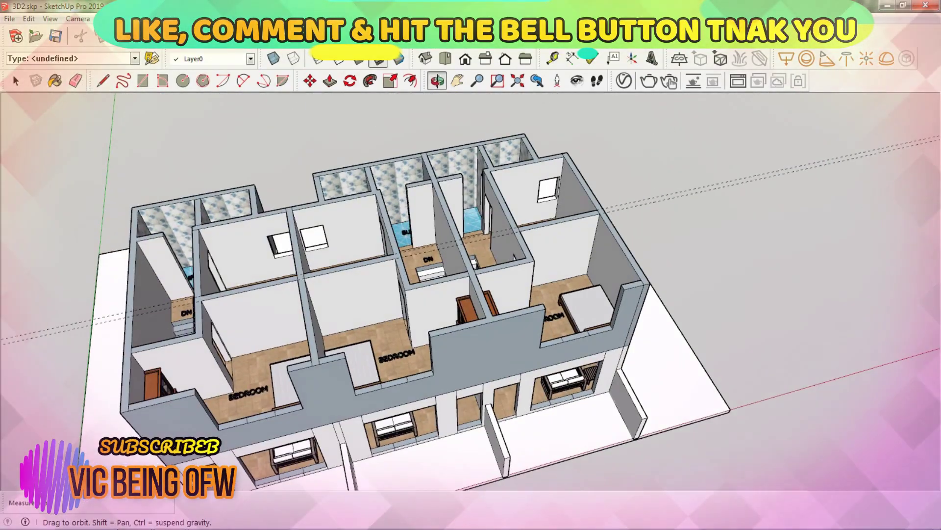
key("r")
scroll(289, 245, "up", 2)
middle_click_drag(470, 246, 471, 318)
scroll(470, 294, "down", 2)
scroll(470, 294, "up", 5)
scroll(201, 206, "down", 5)
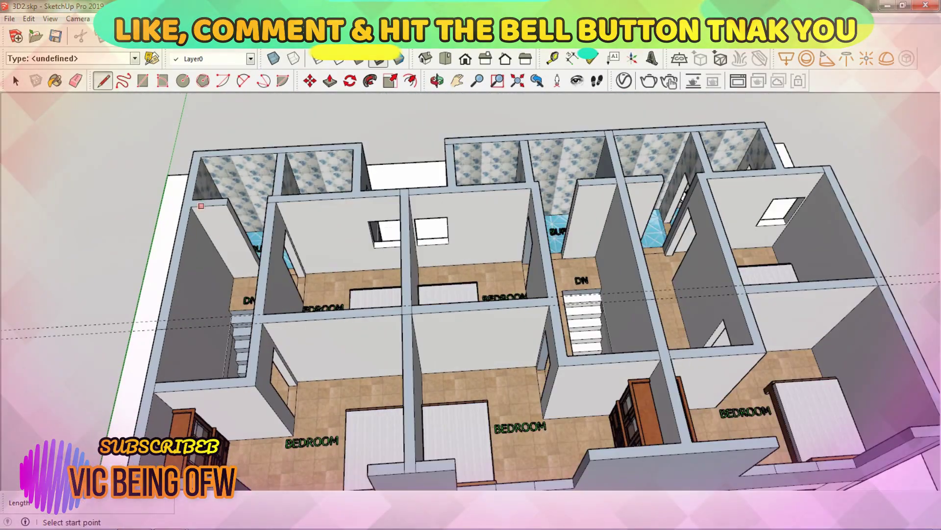
scroll(260, 146, "up", 1)
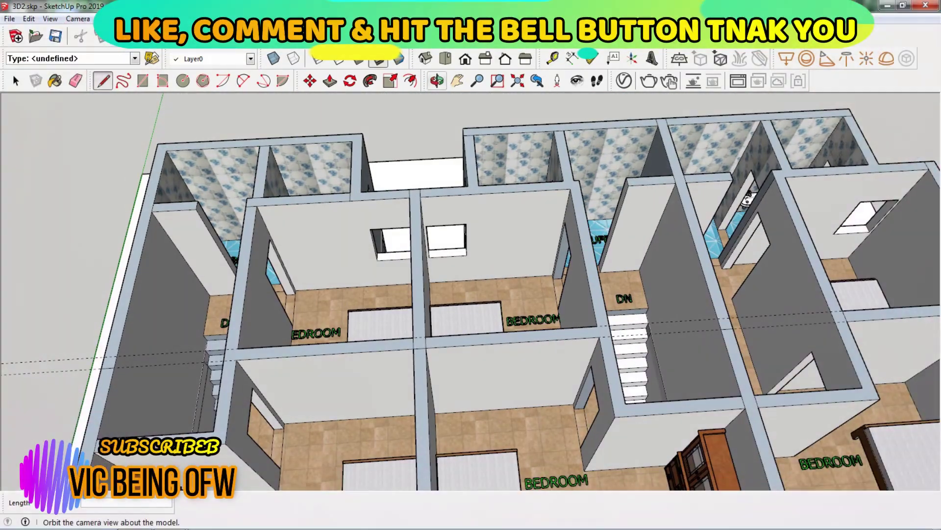
mouse_move(153, 202)
middle_mouse_down()
mouse_move(294, 275)
mouse_move(453, 167)
middle_mouse_up()
scroll(297, 280, "up", 2)
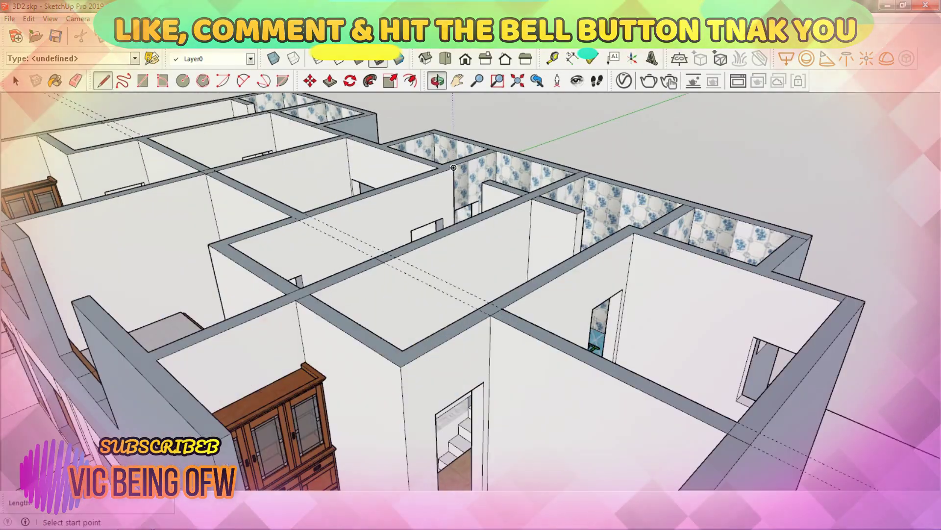
Draw a line from the upper-floor wall corner to close the wall outline.
left_click(375, 257)
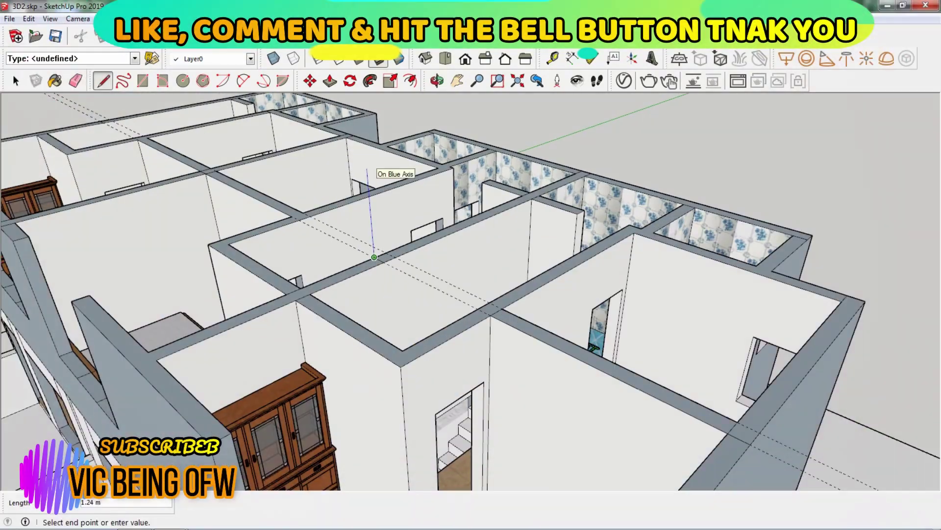
key("space")
middle_click_drag(376, 162, 441, 245)
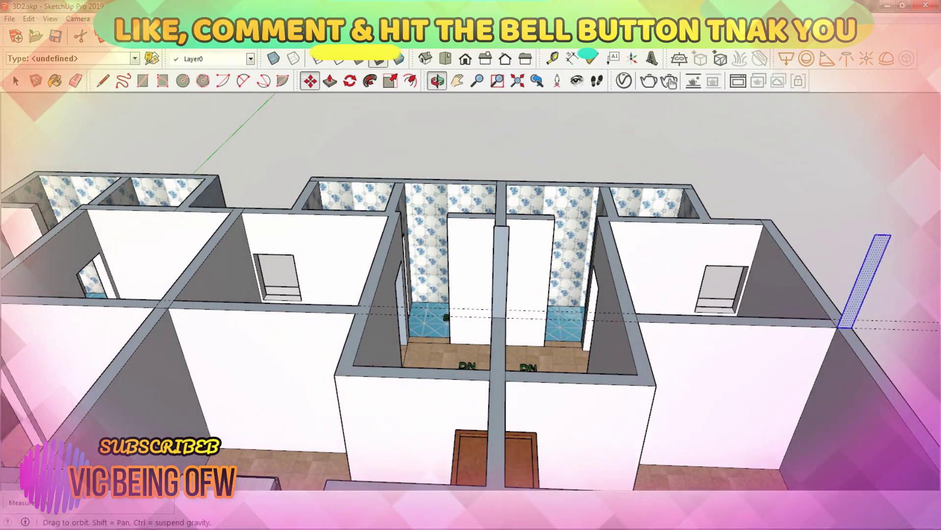
key("l")
mouse_move(265, 324)
middle_mouse_down()
mouse_move(303, 332)
mouse_move(322, 367)
mouse_move(132, 303)
middle_mouse_up()
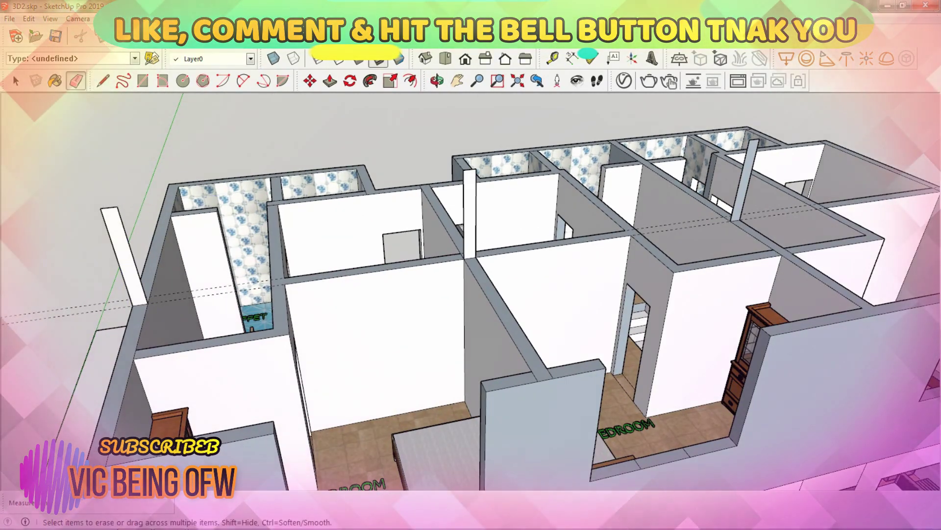
middle_click_drag(470, 294, 372, 245)
key("l")
left_click(378, 211)
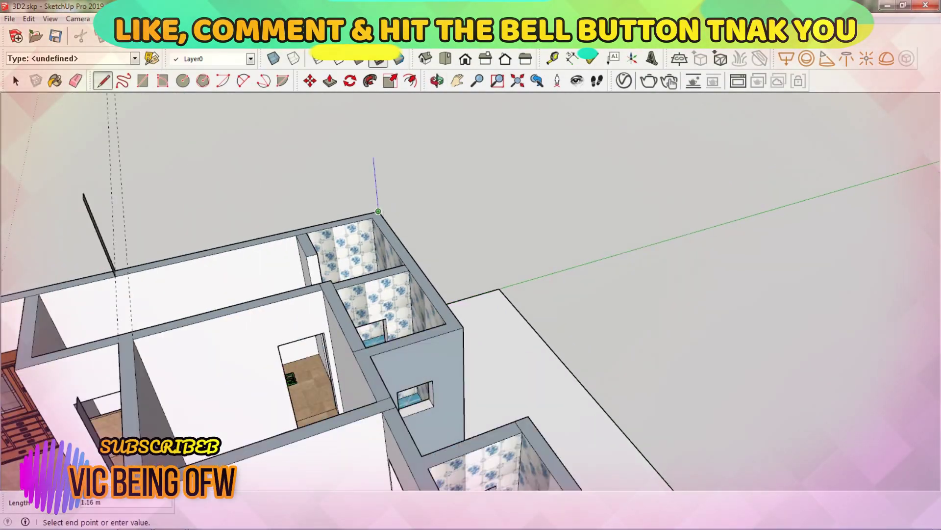
left_click(83, 192)
Draw an edge on the house and copy the line with Move and Ctrl.
mouse_move(83, 193)
middle_mouse_down()
mouse_move(196, 245)
mouse_move(294, 270)
middle_mouse_up()
left_click_drag(324, 456, 282, 452)
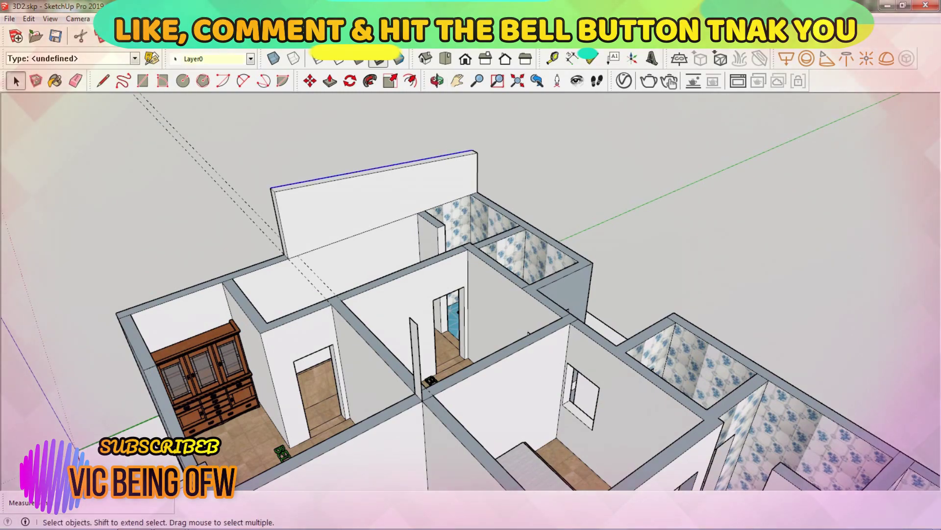
mouse_move(470, 294)
middle_mouse_down()
mouse_move(441, 274)
mouse_move(470, 294)
mouse_move(539, 275)
middle_mouse_up()
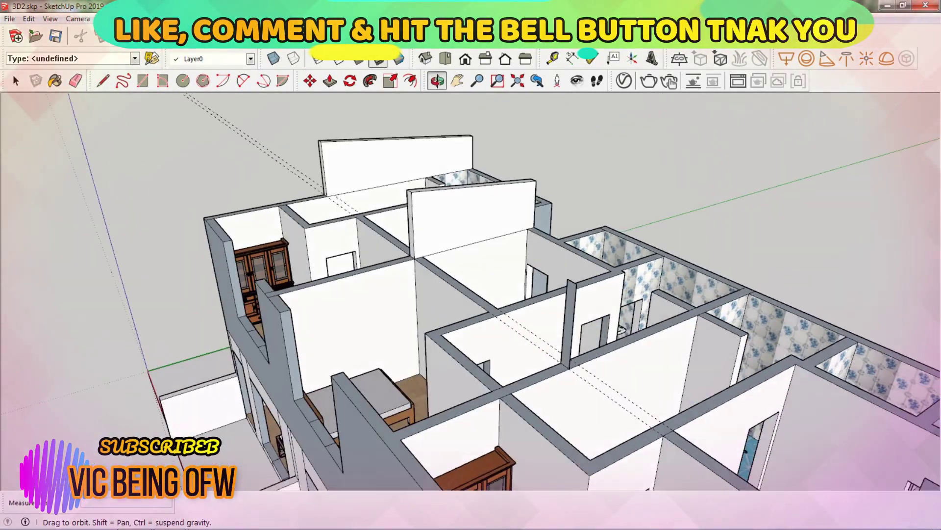
key("l")
left_click(548, 280)
middle_click_drag(716, 276, 716, 450)
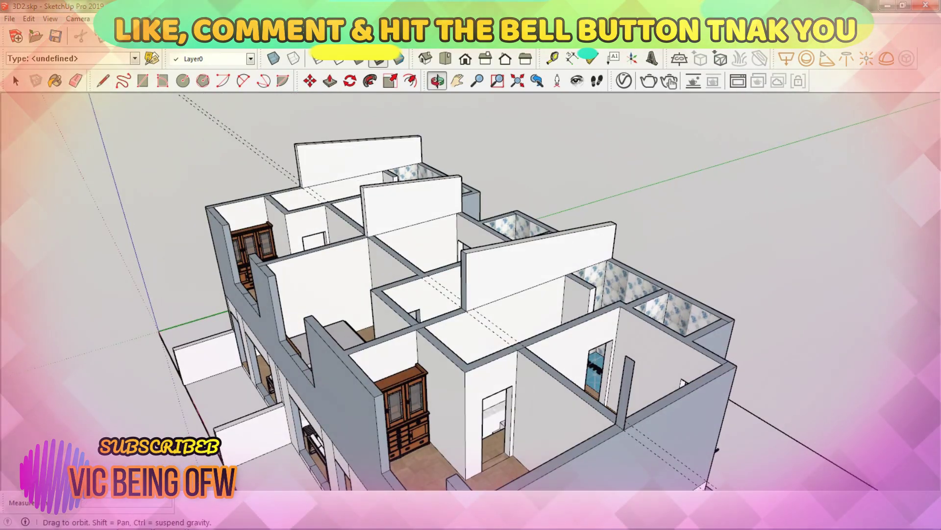
scroll(539, 295, "up", 2)
key("m")
key("ctrl")
left_click(456, 243)
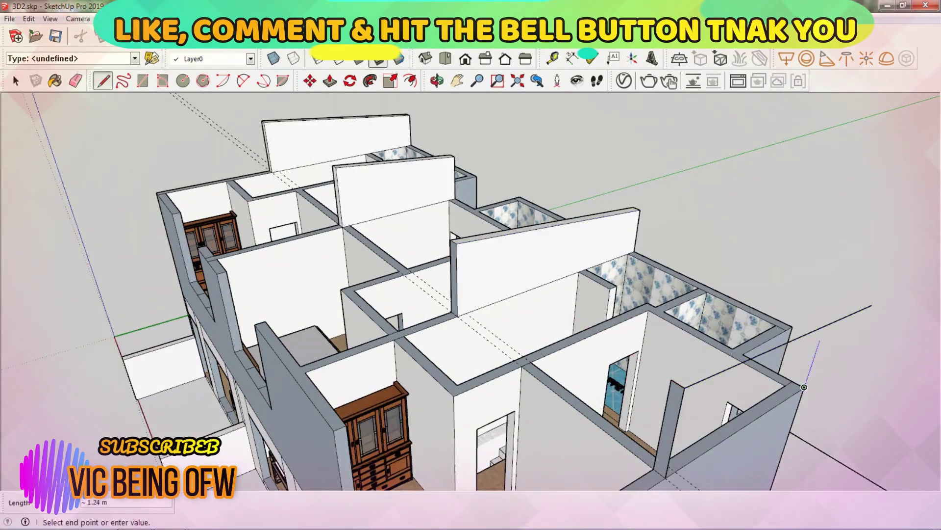
middle_click_drag(470, 294, 569, 245)
Place a Tape Measure guide 0.42 m below the tall upper wall's top edge.
key("p")
scroll(470, 295, "up", 5)
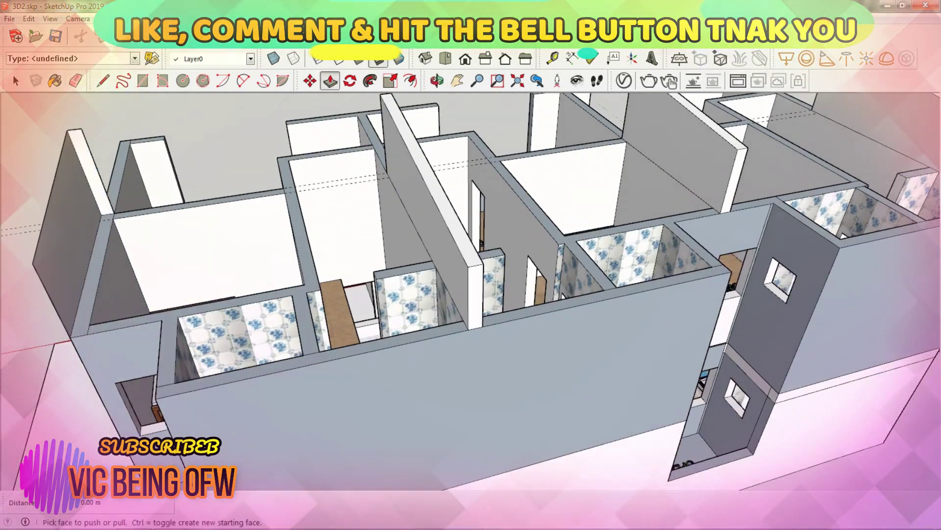
middle_click_drag(471, 294, 539, 245)
scroll(539, 245, "up", 5)
key("t")
left_click(552, 140)
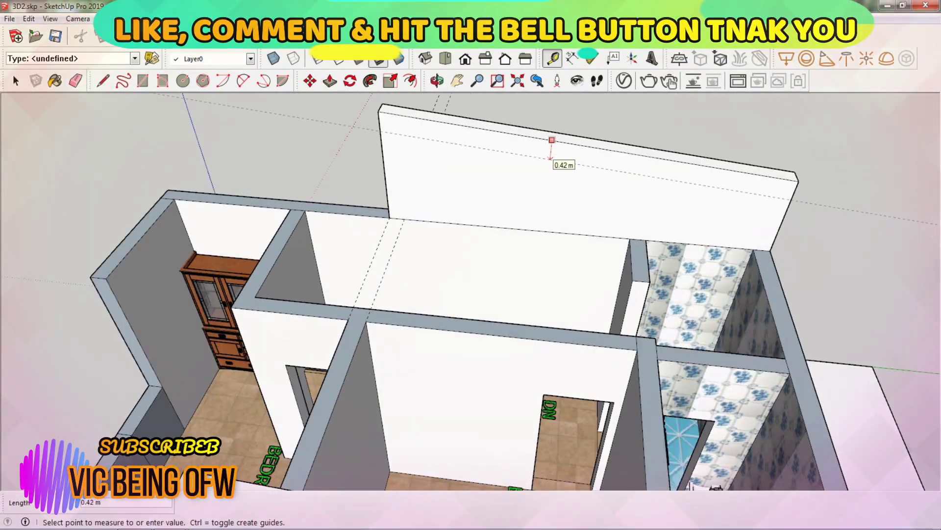
scroll(380, 138, "up", 3)
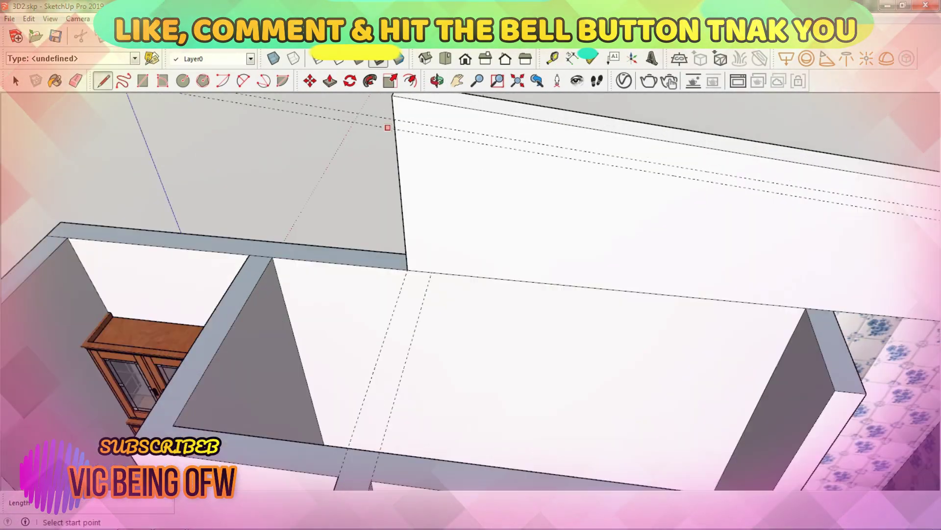
Draw lines across the tall upper wall's face toward its edge.
key("l")
scroll(313, 197, "up", 3)
left_click(309, 195)
scroll(320, 241, "down", 5)
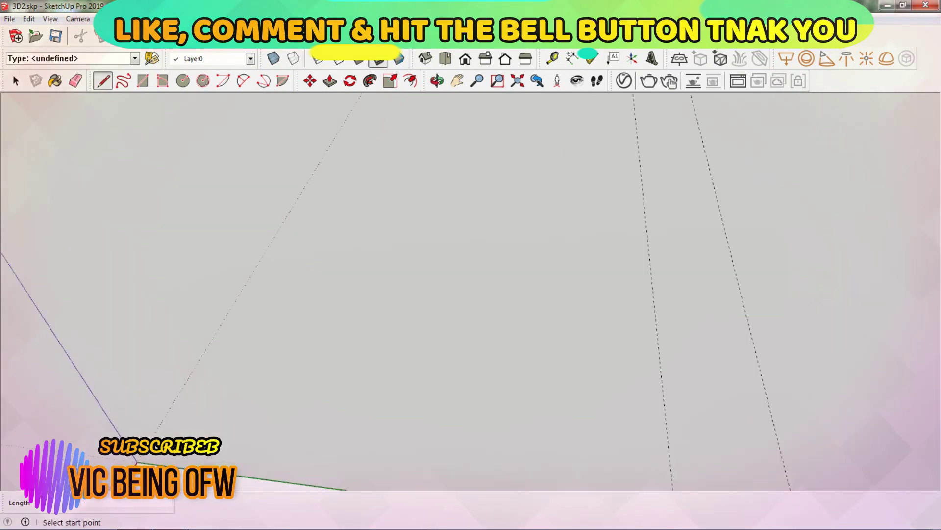
key("e")
scroll(687, 295, "up", 3)
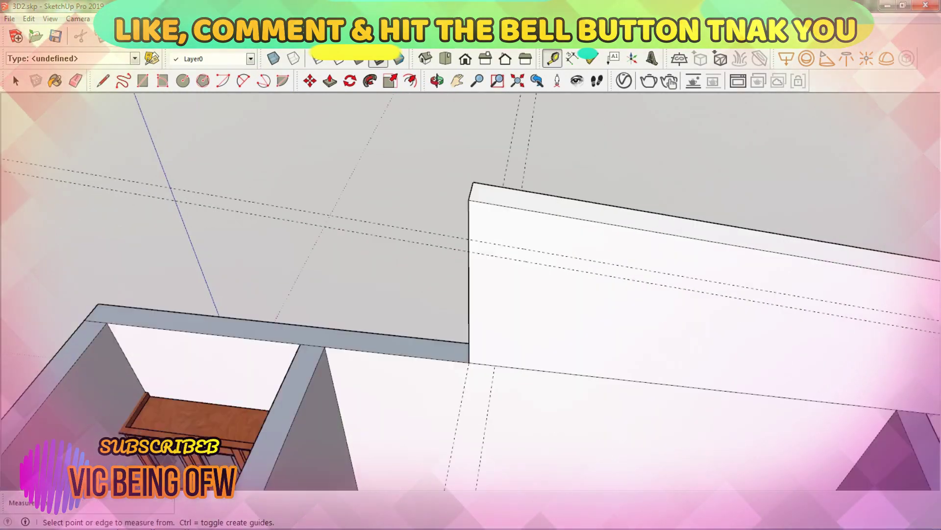
key("l")
left_click(259, 196)
scroll(411, 225, "down", 5)
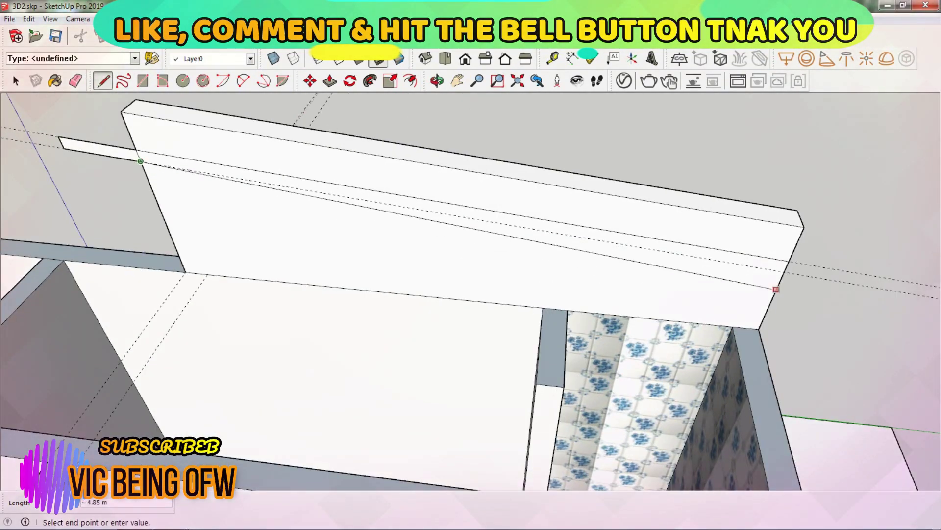
scroll(411, 225, "down", 3)
middle_click_drag(411, 224, 441, 245)
Relocate the wardrobe next to the bed and draw a line dividing the lower wall face.
scroll(455, 269, "up", 5)
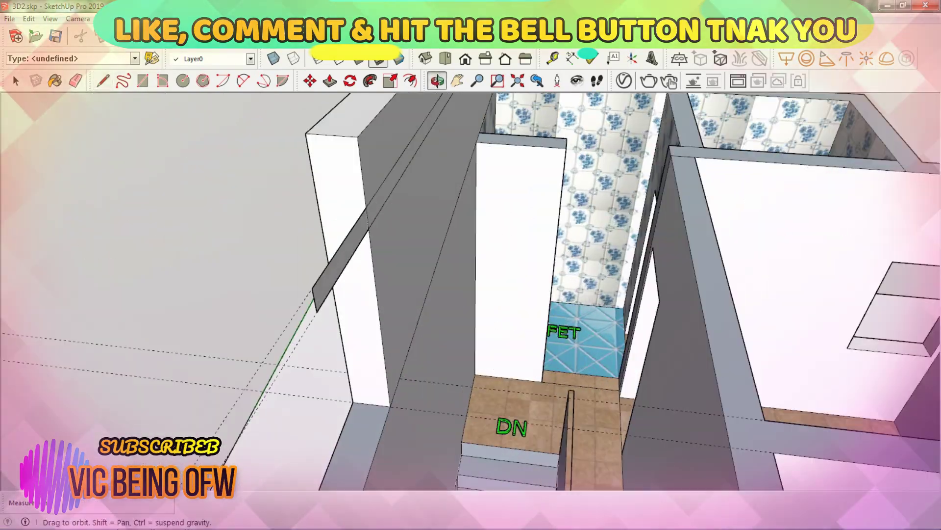
scroll(471, 265, "down", 5)
scroll(539, 245, "up", 5)
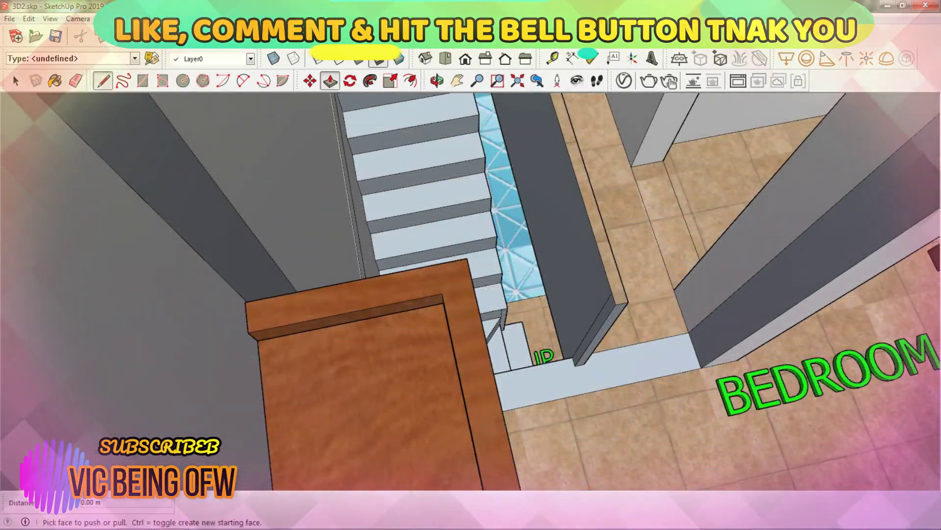
key("space")
key("m")
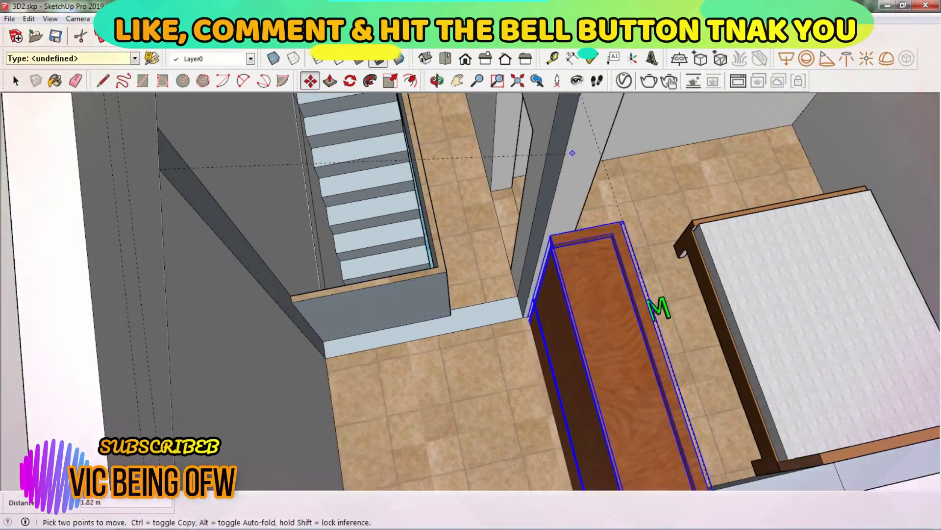
scroll(572, 294, "down", 3)
middle_click_drag(540, 294, 515, 196)
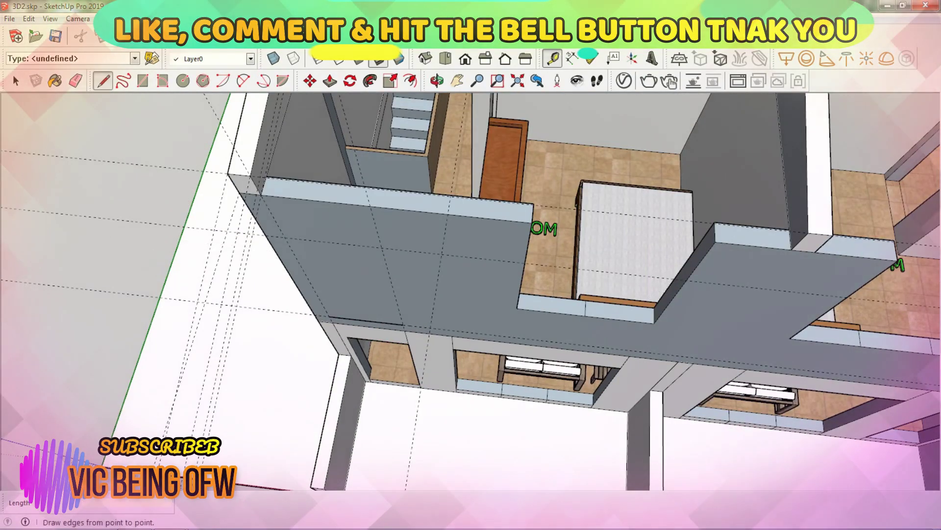
left_click(382, 248)
key("p")
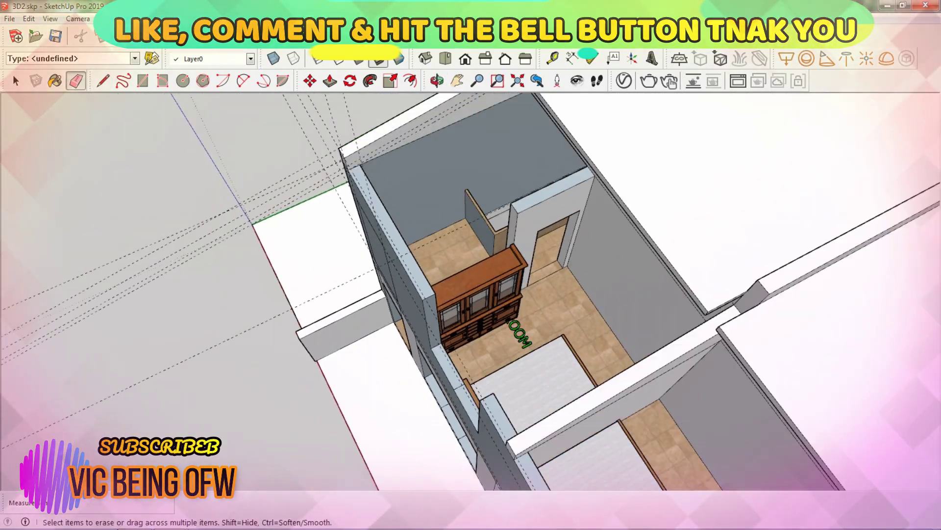
Draw a line from the stair corner to the stair endpoint on the upper floor.
key("o")
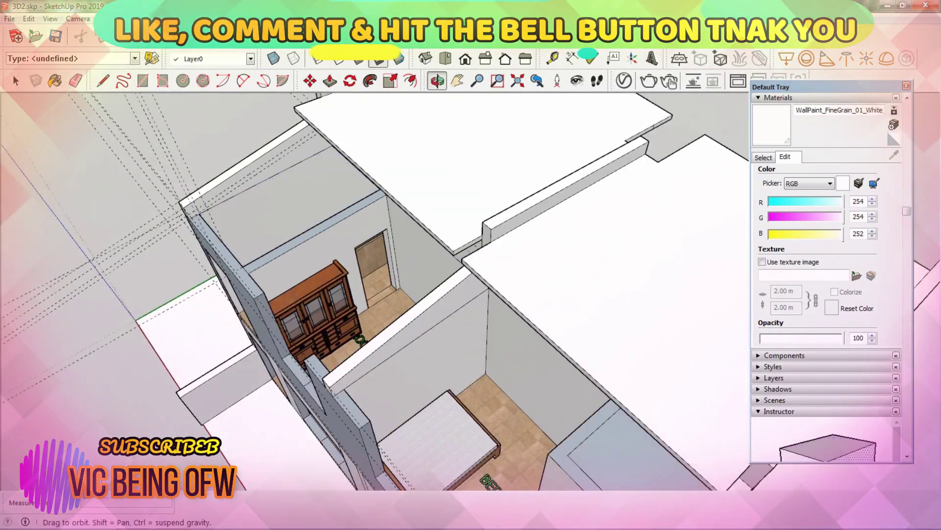
middle_click_drag(255, 406, 343, 343)
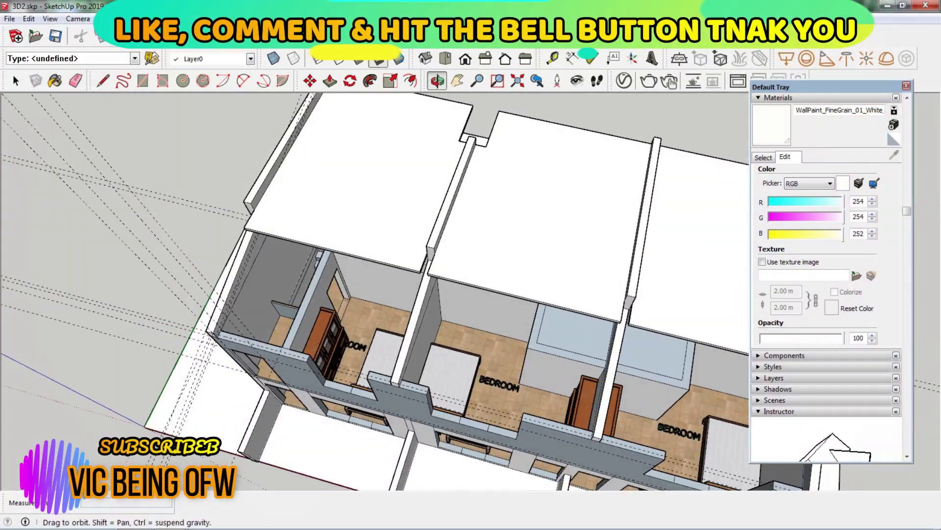
scroll(510, 338, "up", 5)
left_click(510, 338)
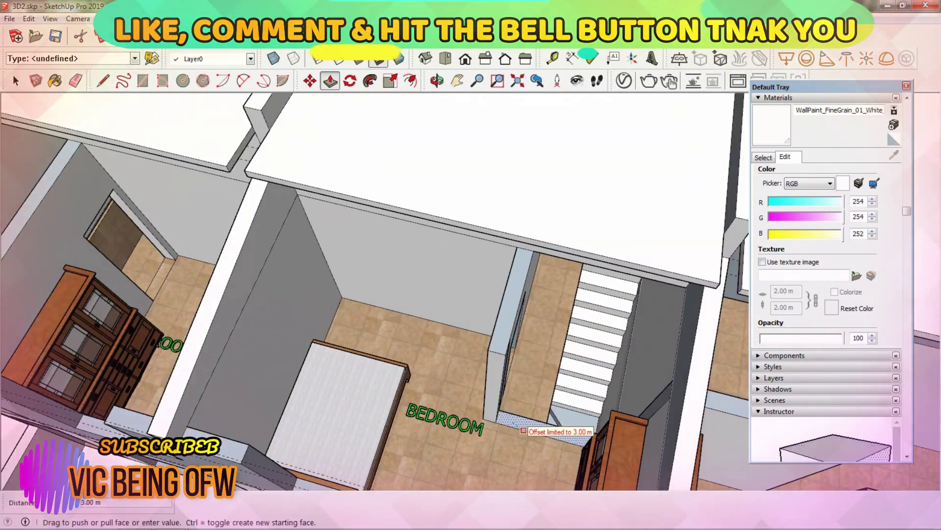
scroll(524, 430, "up", 5)
key("l")
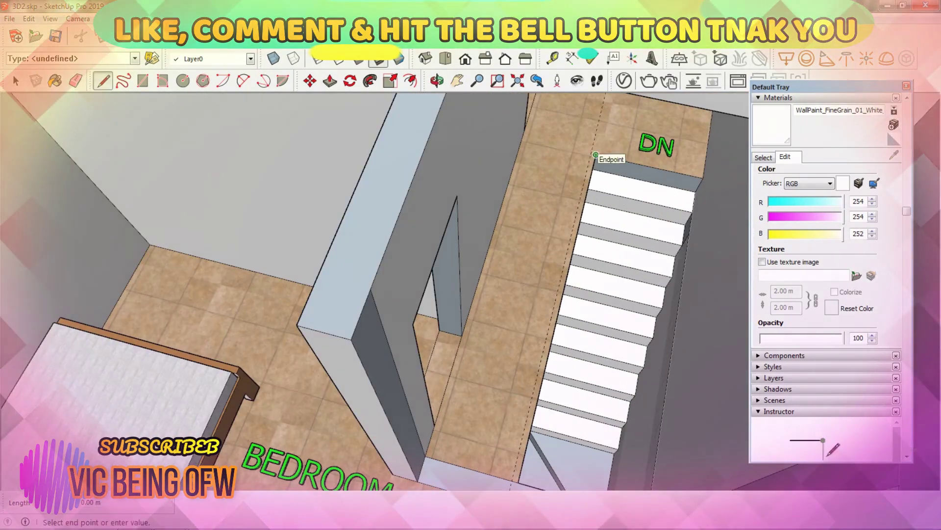
left_click(595, 155)
scroll(596, 155, "up", 3)
scroll(373, 289, "down", 3)
Survey the bed, doorway and wardrobe with Paint Bucket and Eraser selected.
key("b")
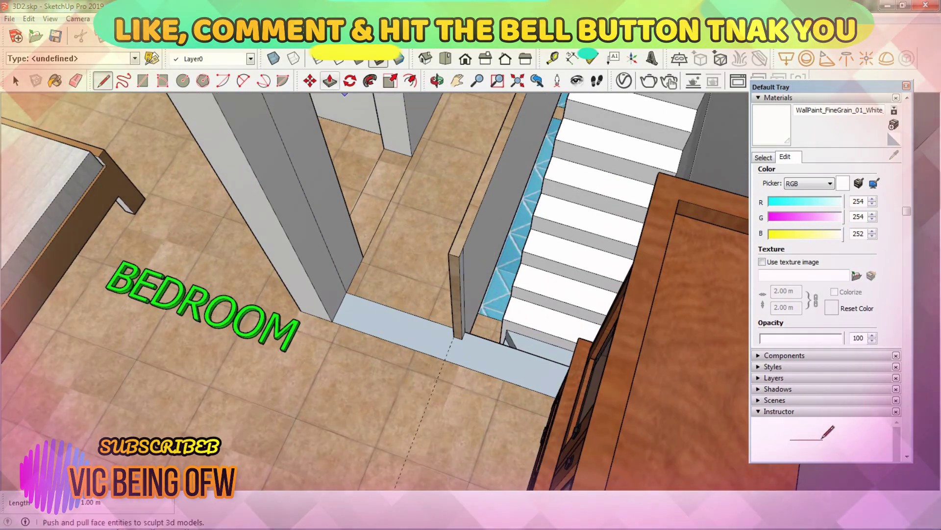
mouse_move(373, 290)
middle_mouse_down()
mouse_move(343, 274)
mouse_move(314, 294)
mouse_move(343, 221)
middle_mouse_up()
scroll(373, 289, "down", 3)
key("b")
scroll(344, 275, "down", 3)
key("e")
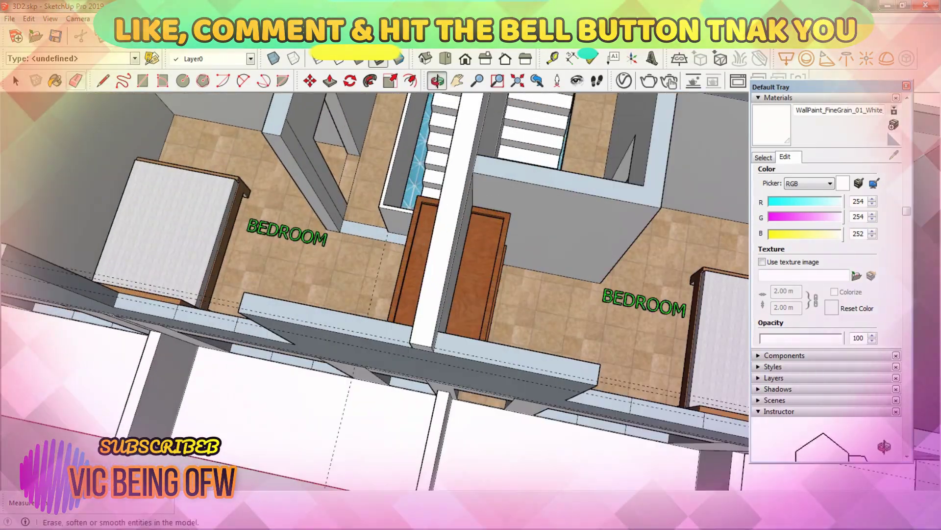
scroll(373, 274, "up", 3)
scroll(314, 312, "down", 2)
scroll(313, 312, "down", 3)
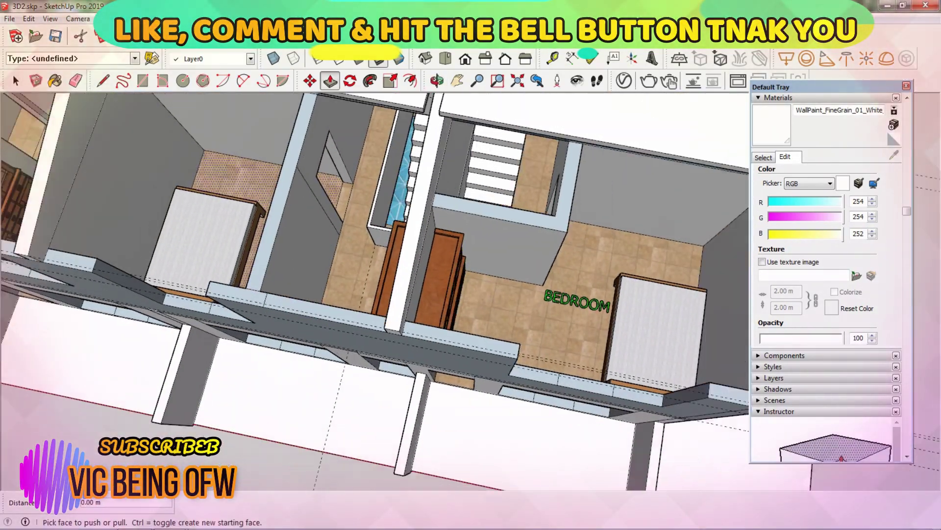
scroll(314, 312, "down", 2)
middle_click_drag(314, 312, 373, 275)
scroll(441, 318, "up", 3)
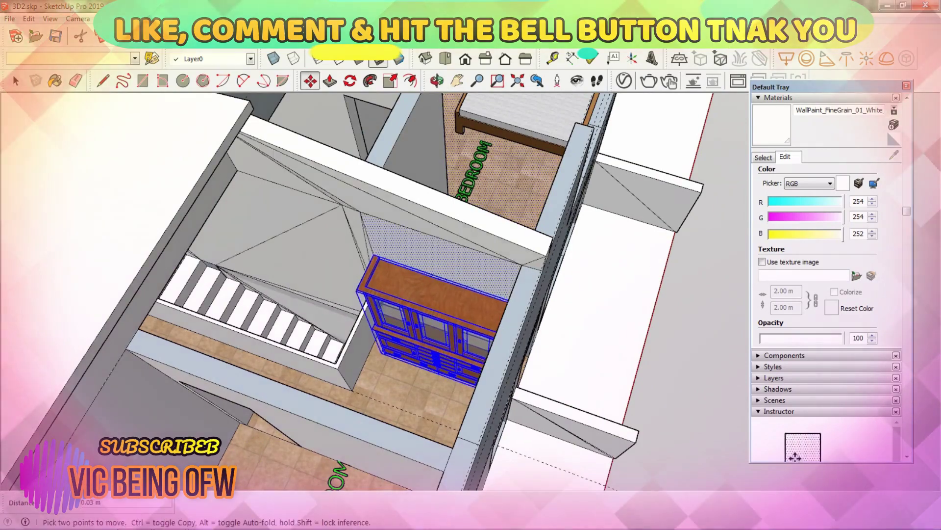
scroll(829, 274, "up", 2)
scroll(445, 410, "up", 3)
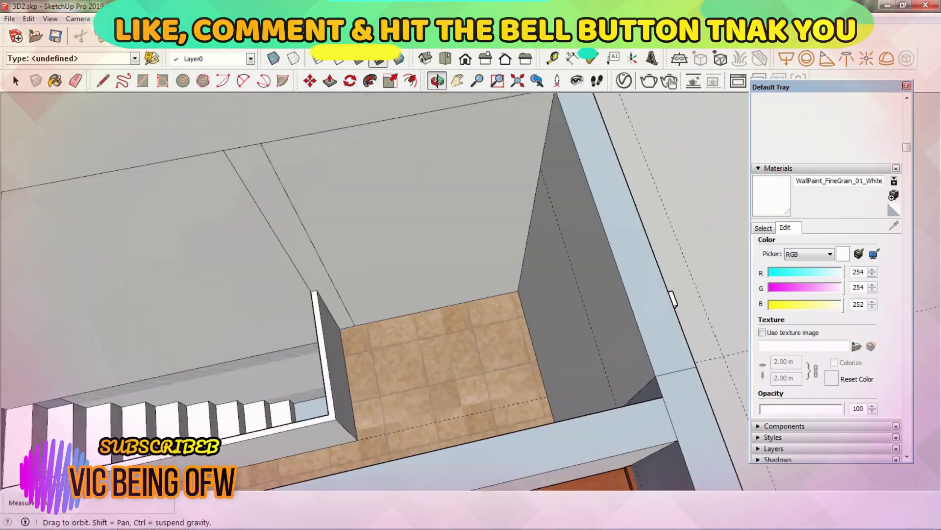
Measure from the room corner with Tape Measure, then return to selection.
key("t")
left_click(520, 207)
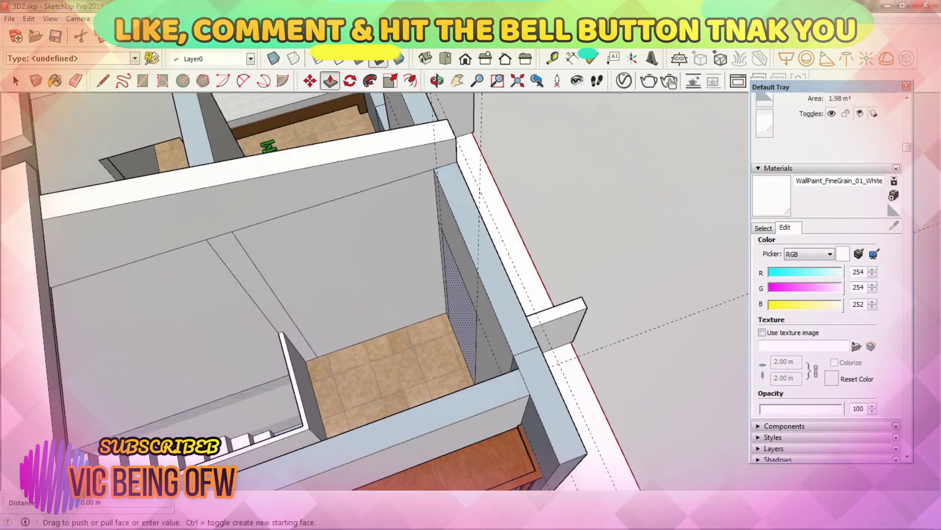
key("shift+z")
scroll(372, 295, "up", 5)
key("space")
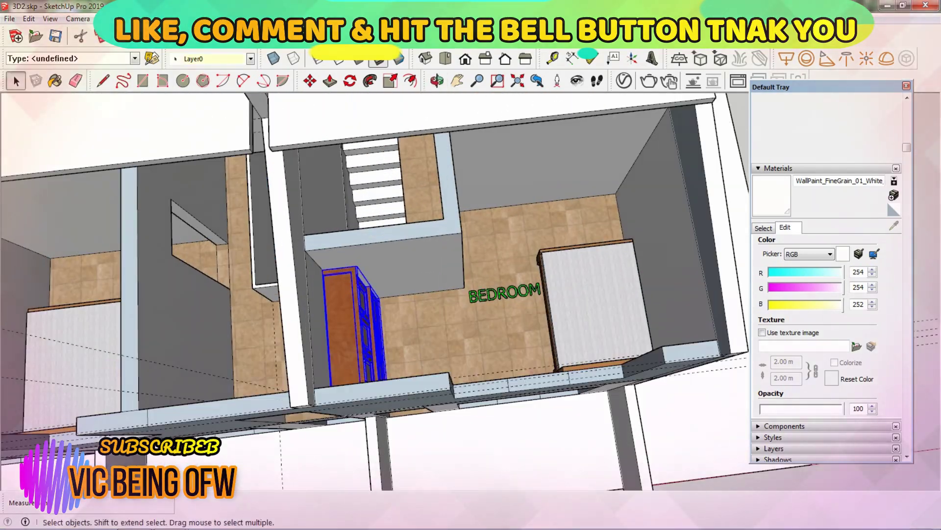
scroll(461, 233, "up", 2)
key("l")
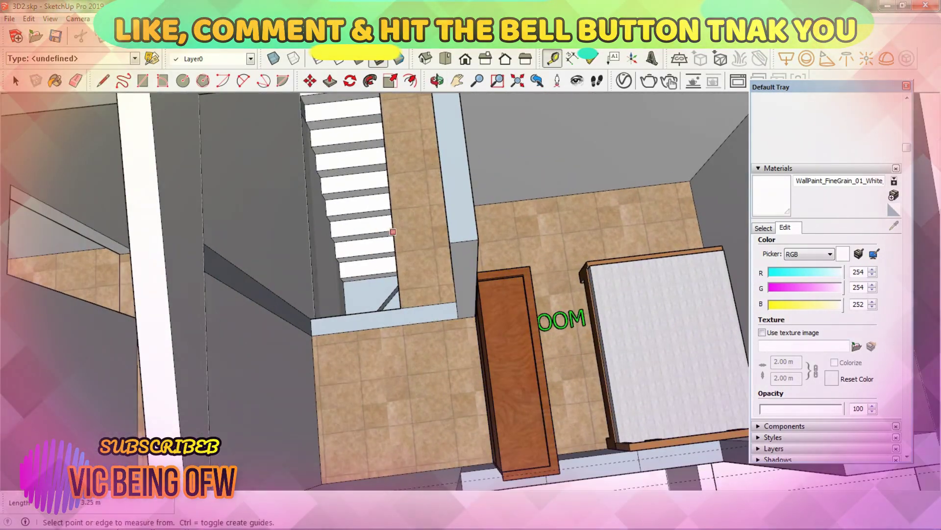
scroll(373, 294, "down", 2)
key("l")
scroll(396, 121, "up", 4)
Draw the 3.25 m line from the top of the stair down its edge.
left_click(396, 120)
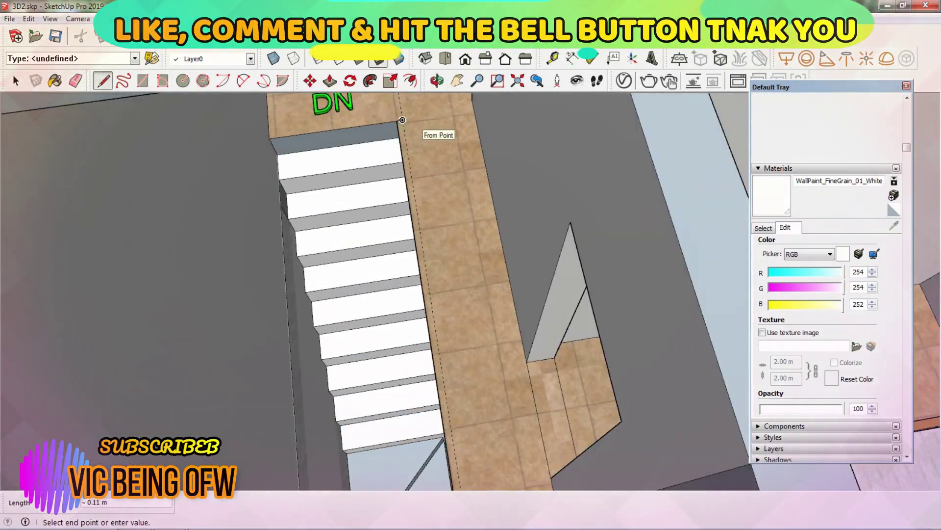
scroll(431, 486, "up", 1)
left_click(426, 471)
scroll(432, 343, "down", 3)
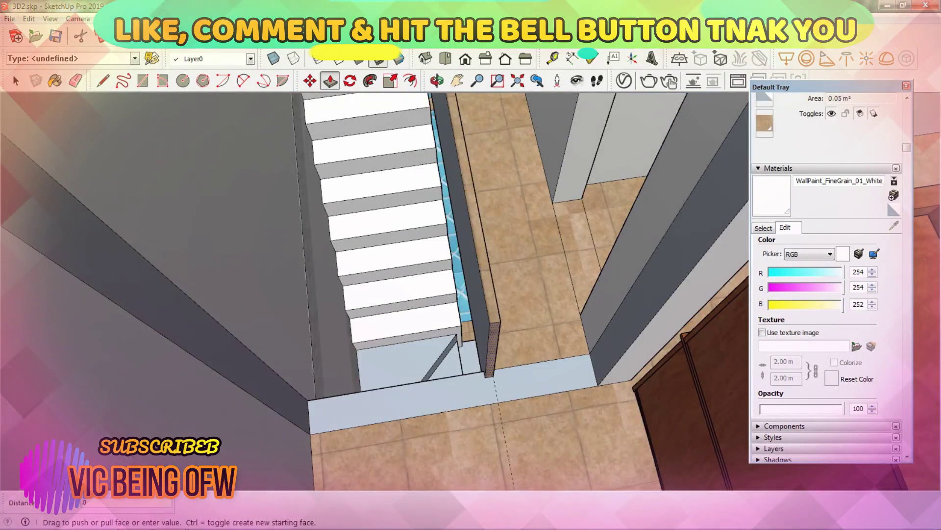
key("l")
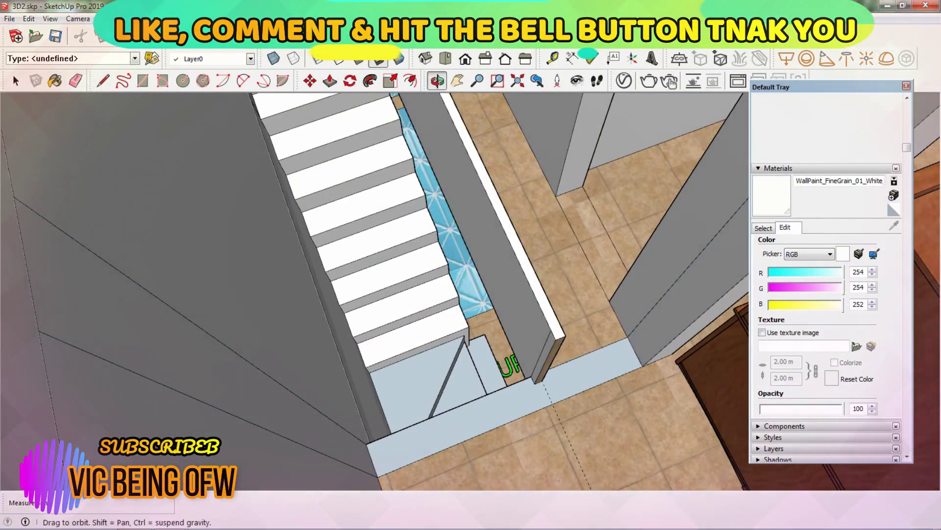
Reorient the stairs vertically and measure from the wall near the room corner.
middle_click_drag(441, 294, 490, 274)
key("p")
key("t")
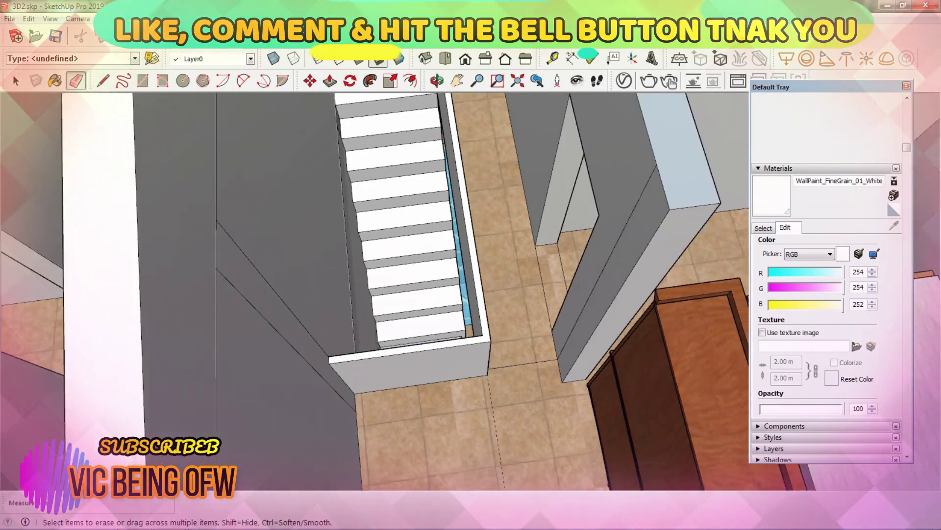
middle_click_drag(441, 294, 392, 246)
scroll(343, 220, "up", 3)
left_click(336, 164)
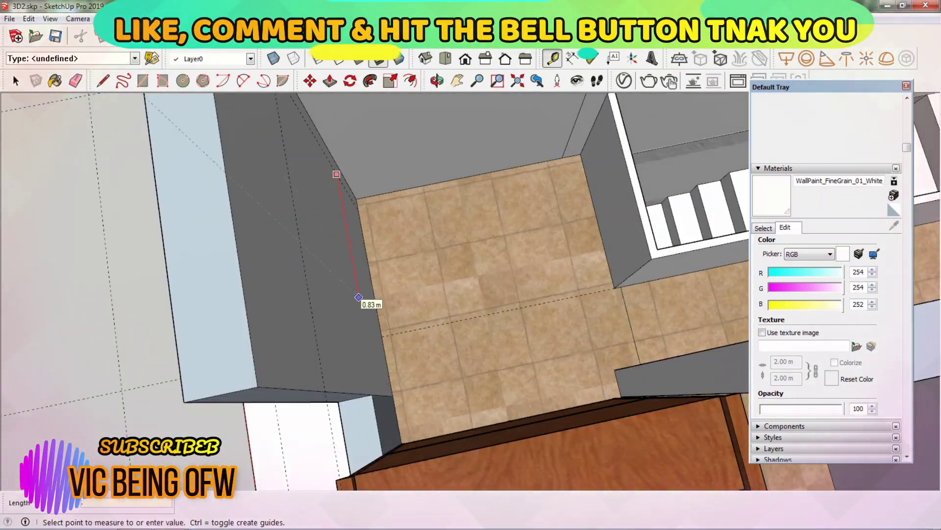
key("r")
middle_click_drag(359, 297, 285, 120)
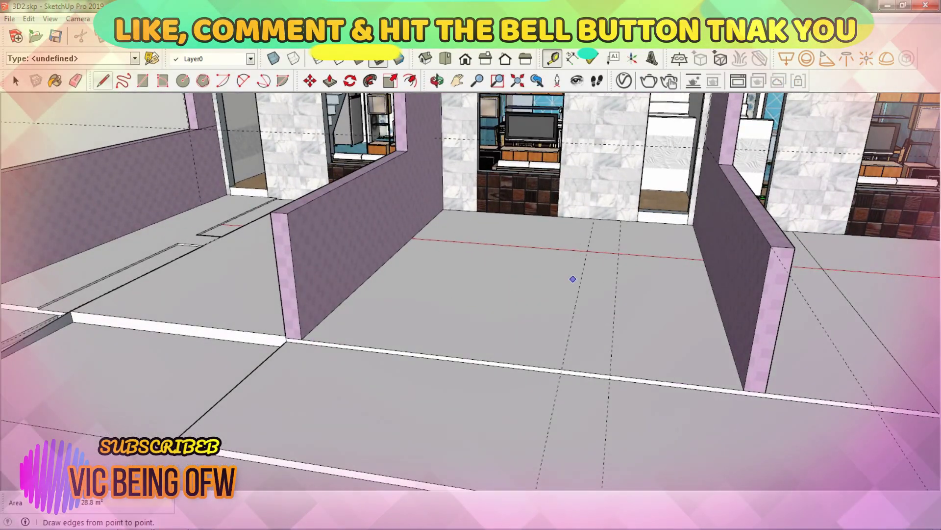
Orbit the view into the rooms to frame the floor strip between the white ledges.
scroll(572, 278, "up", 3)
scroll(573, 279, "down", 3)
scroll(572, 279, "up", 3)
key("t")
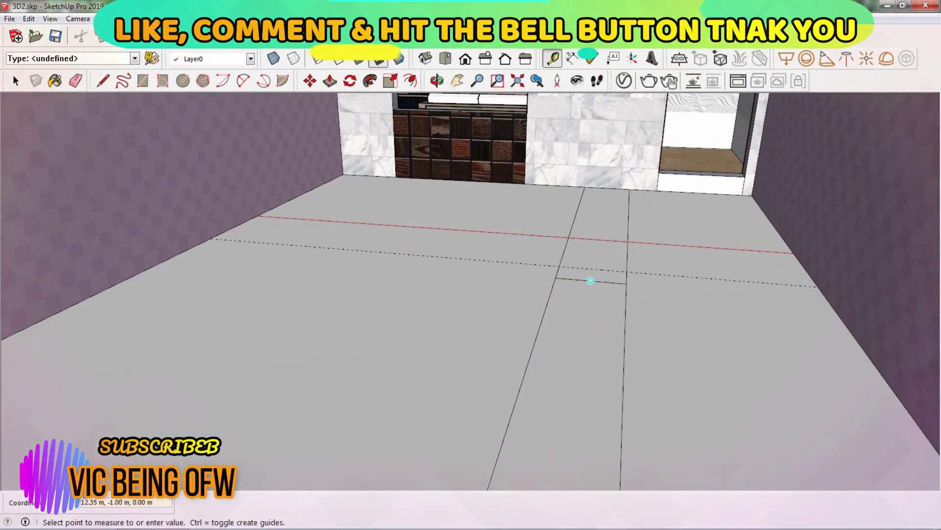
scroll(546, 288, "down", 3)
scroll(546, 288, "down", 3)
key("p")
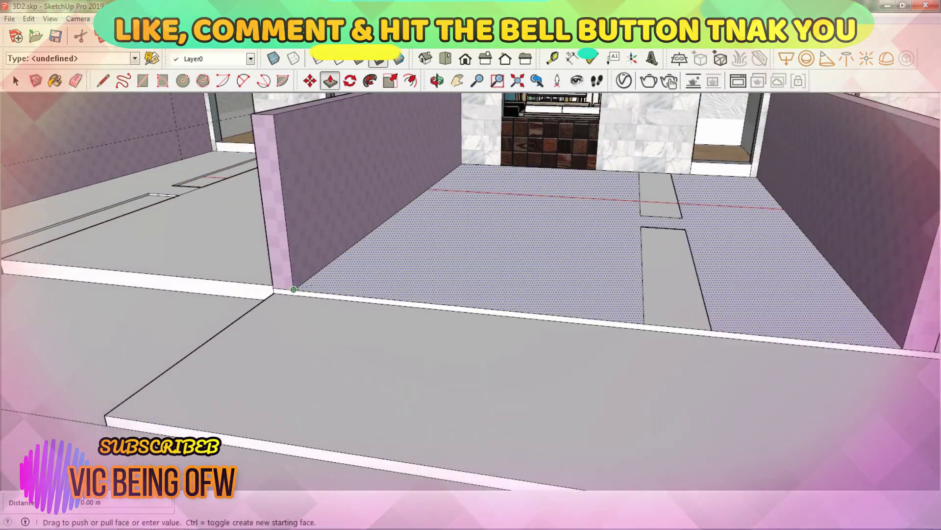
mouse_move(294, 290)
middle_mouse_down()
mouse_move(455, 259)
mouse_move(398, 208)
middle_mouse_up()
key("l")
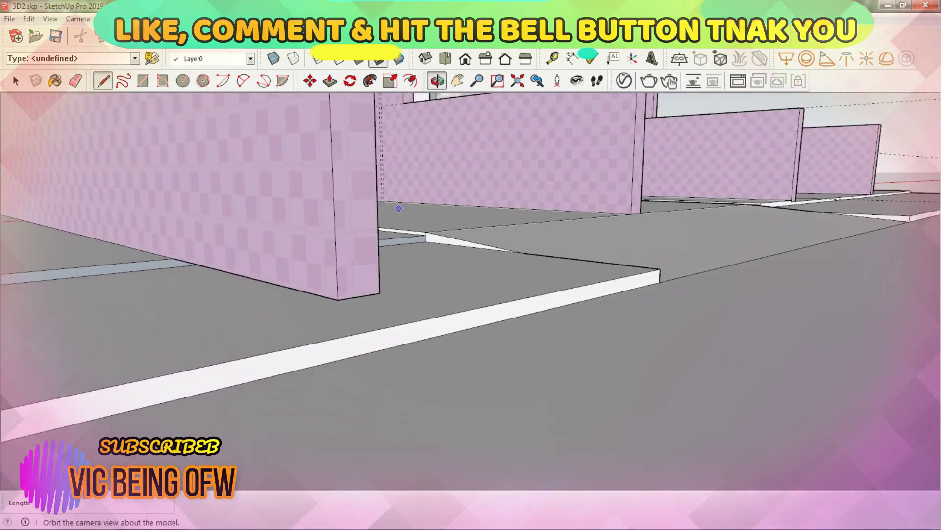
middle_click_drag(398, 208, 461, 227)
Place a Tape Measure guide 0.26 m across the floor strip.
key("t")
left_click(461, 226)
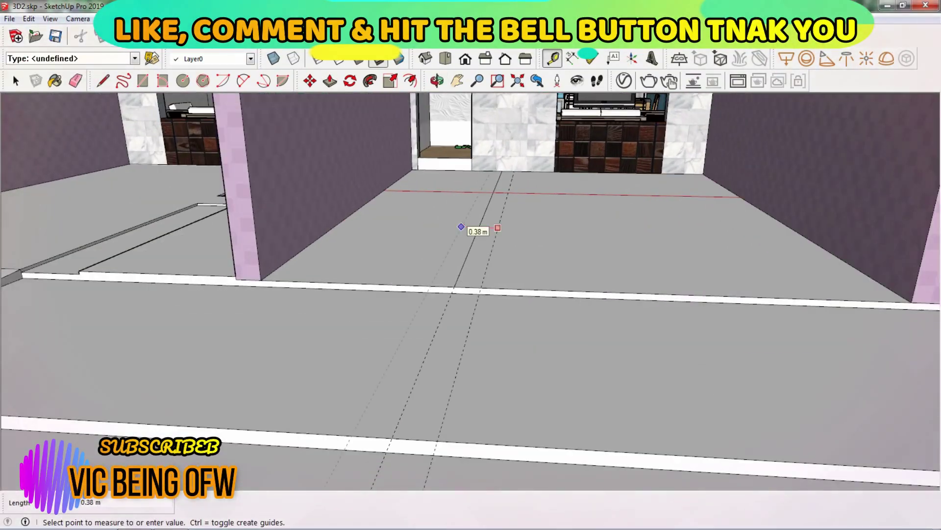
scroll(490, 284, "up", 3)
left_click(504, 246)
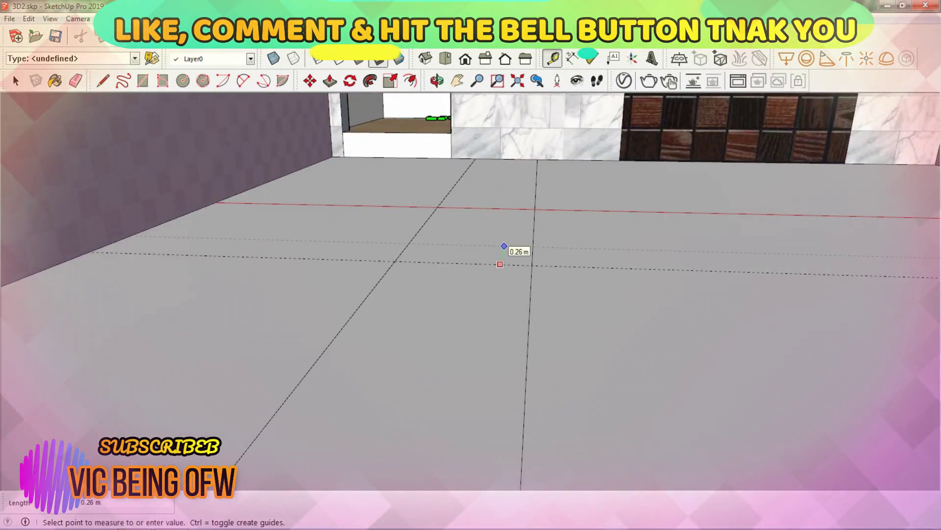
left_click(434, 208)
scroll(471, 264, "down", 5)
Draw a diagonal edge across the floor strip to split off its face.
key("p")
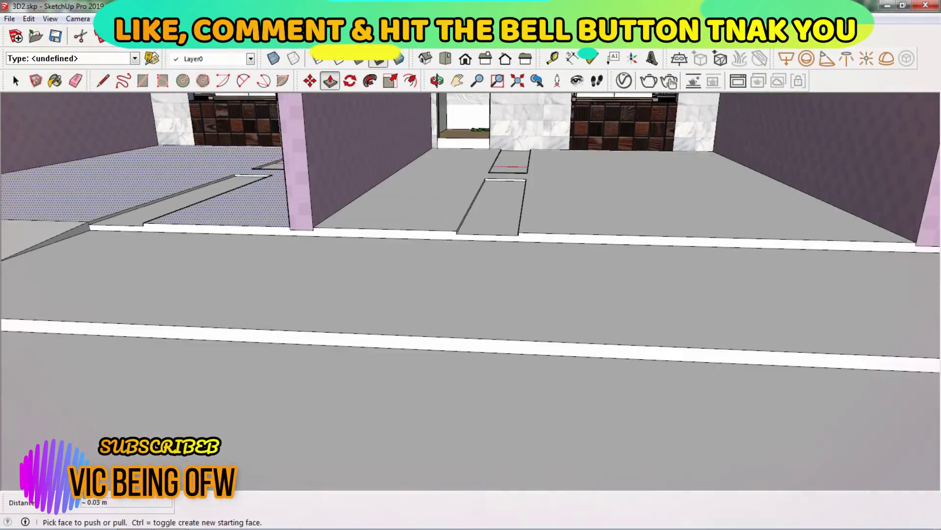
key("l")
left_click(420, 210)
left_click(326, 330)
middle_click_drag(325, 330, 484, 175)
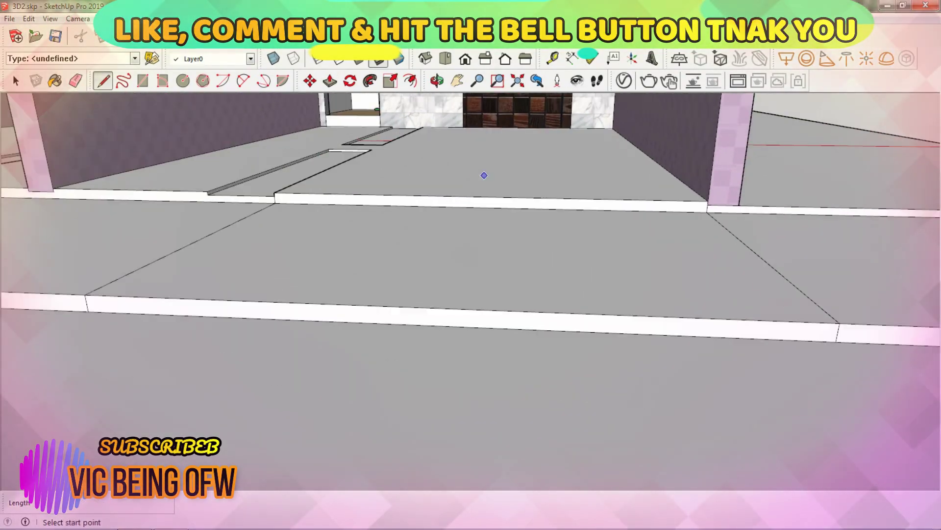
Push the floor strip down 0.20 m, then orbit out over the row of houses.
key("p")
left_click_drag(471, 255, 470, 267)
middle_click_drag(273, 192, 343, 225)
scroll(304, 211, "down", 5)
scroll(471, 294, "up", 5)
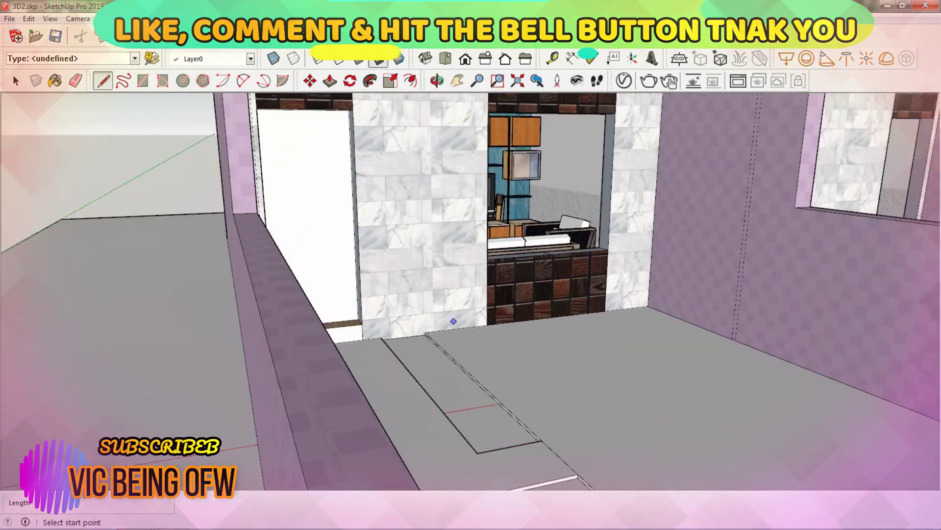
key("m")
scroll(470, 294, "down", 2)
Offset the white door's outline inward to form a border around an inner panel.
scroll(147, 245, "up", 3)
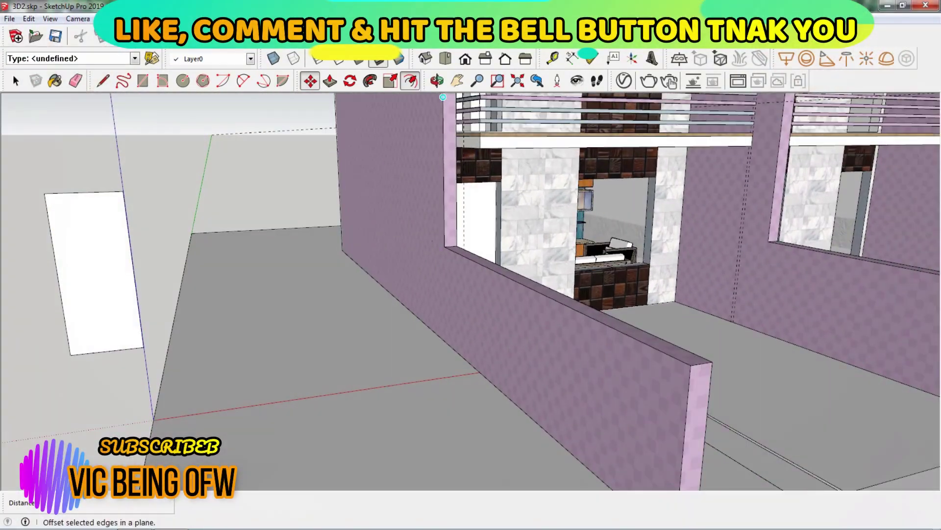
left_click(411, 80)
scroll(30, 209, "up", 4)
scroll(29, 209, "up", 3)
scroll(30, 209, "down", 2)
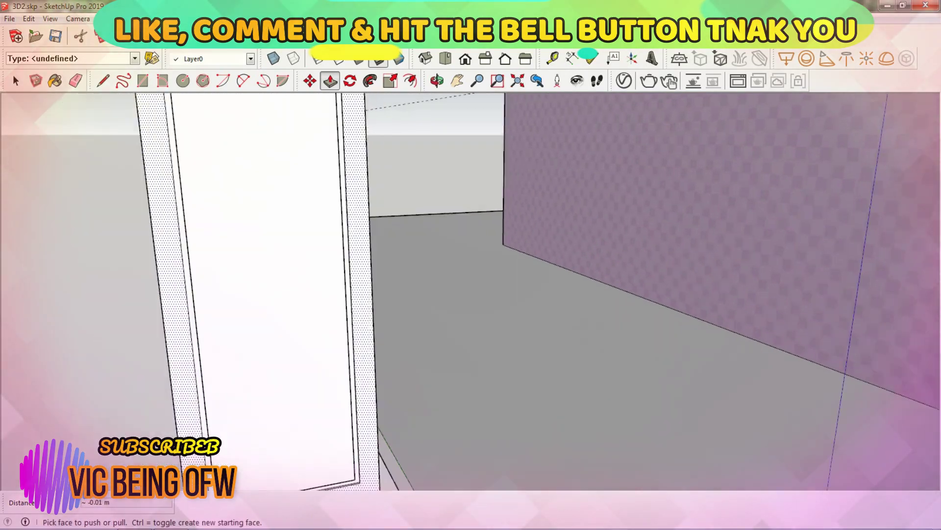
middle_click_drag(30, 209, 98, 221)
key("Escape")
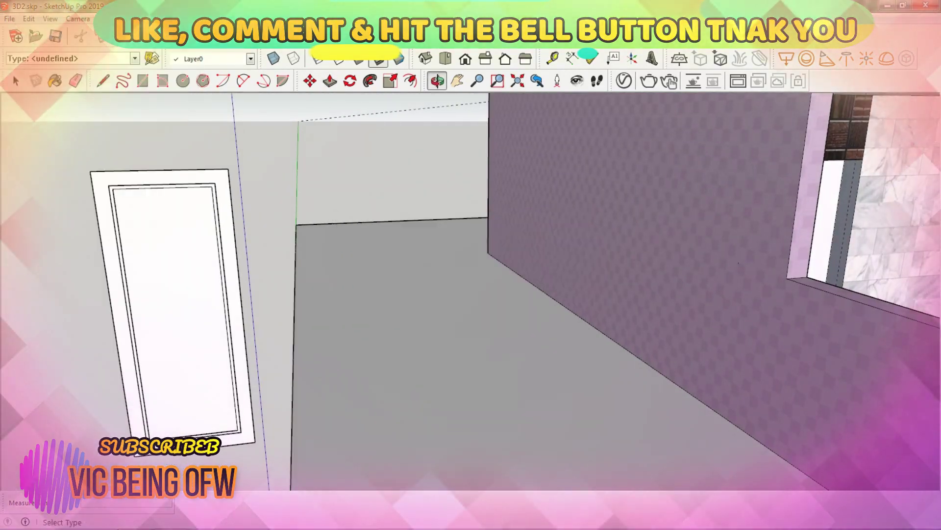
key("space")
scroll(221, 294, "up", 3)
Push the inner door panel inward and Ctrl-move a copy toward the tiled wall.
key("p")
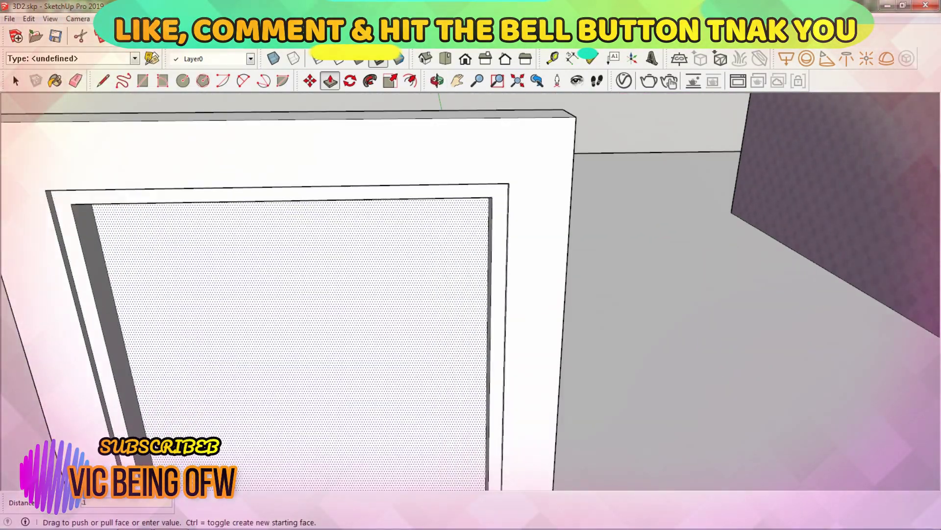
scroll(471, 295, "down", 5)
key("space")
key("m")
key("ctrl")
scroll(197, 240, "down", 2)
scroll(196, 241, "up", 5)
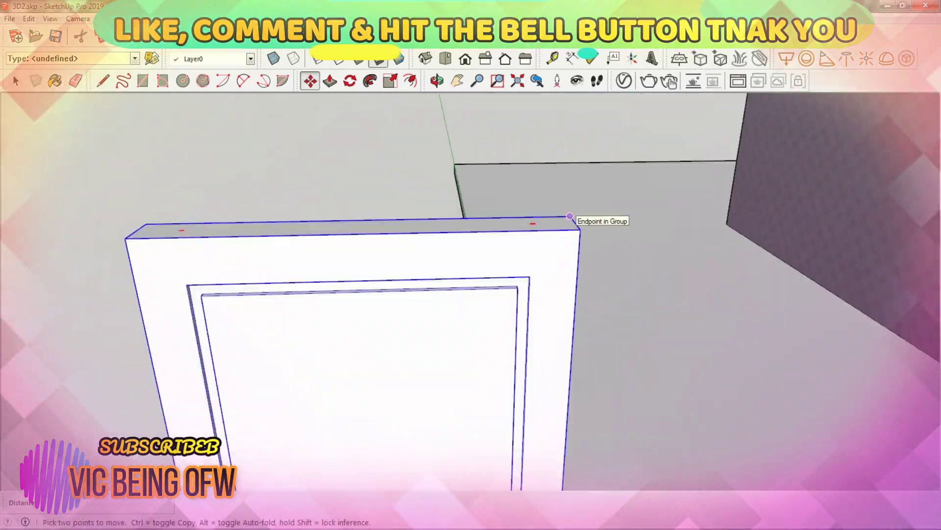
middle_click_drag(196, 240, 238, 158)
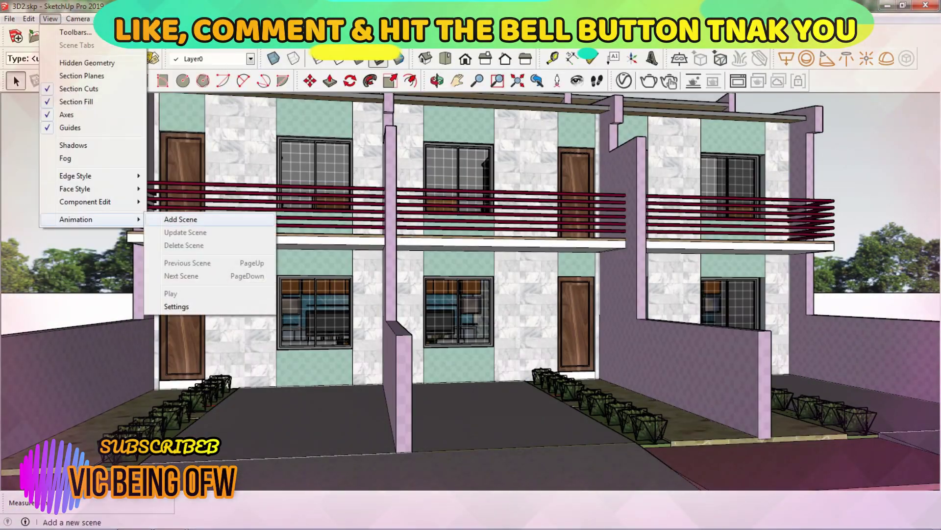
Bring up view options and orbit from the balcony floor corner to the upper railing.
left_click(437, 80)
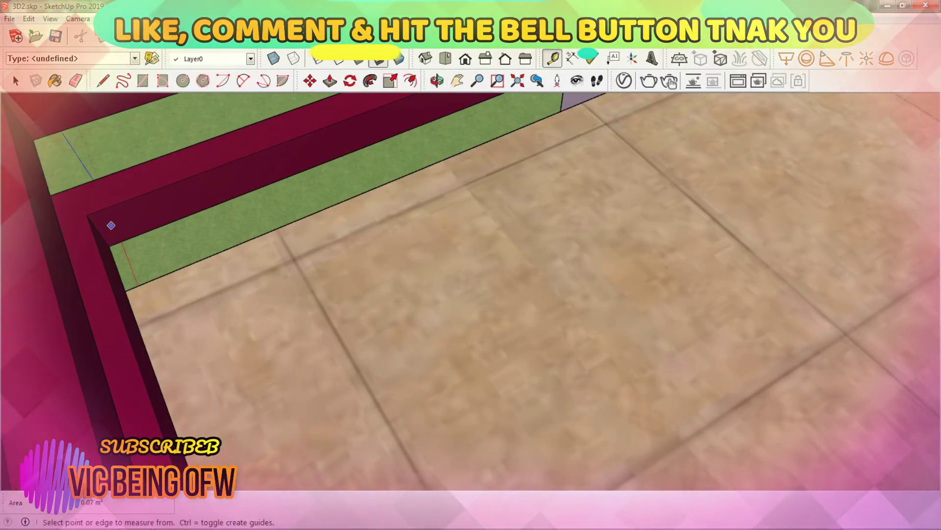
left_click(179, 288)
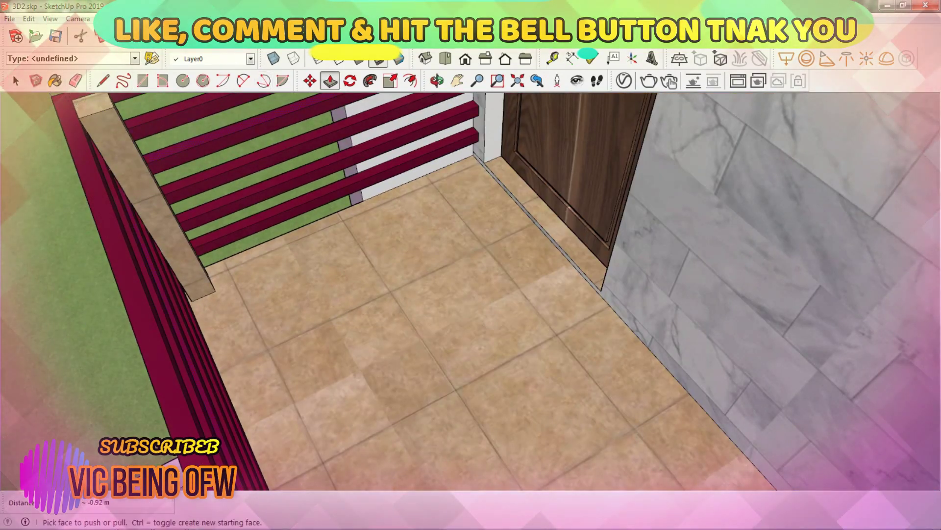
scroll(365, 269, "down", 5)
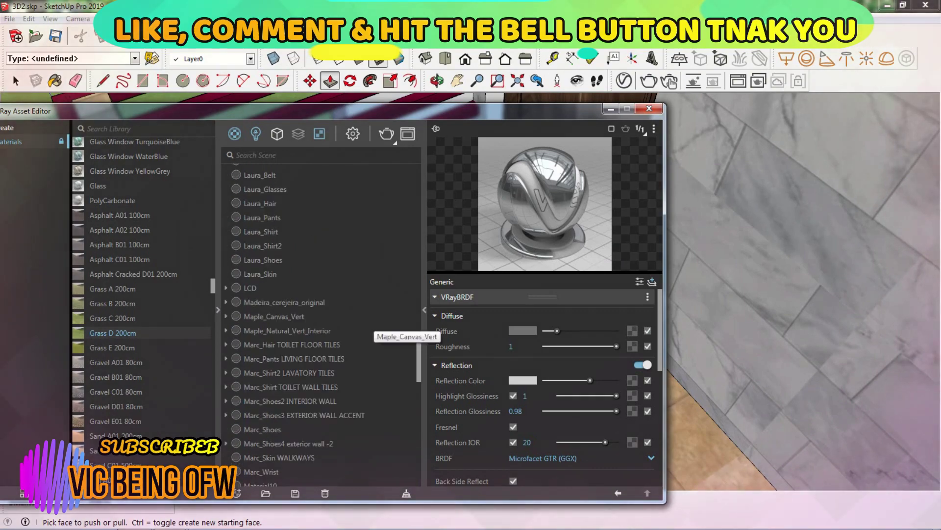
scroll(365, 270, "down", 5)
scroll(365, 270, "down", 5)
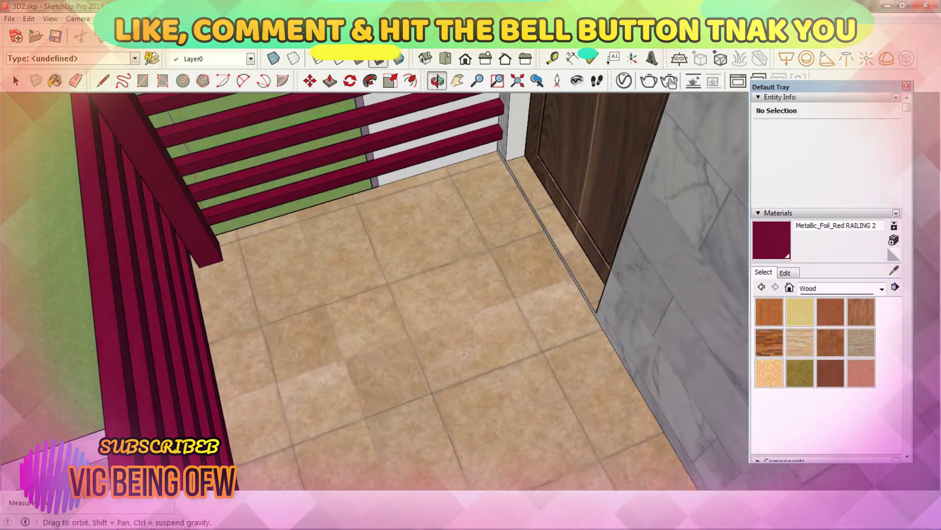
left_click_drag(344, 295, 396, 314)
right_click(396, 314)
left_click(422, 321)
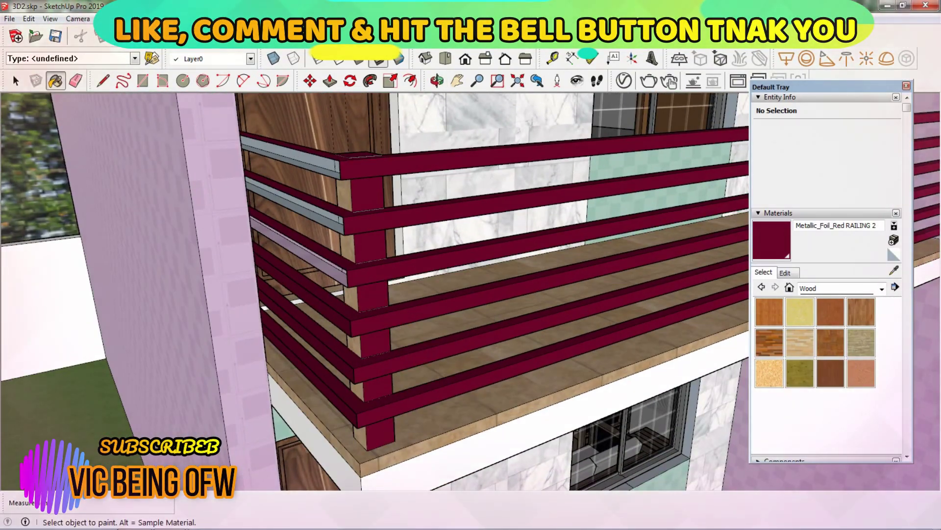
Paint the grey railing bars Metallic_Foil_Red RAILING 2 and copy a railing piece.
key("b")
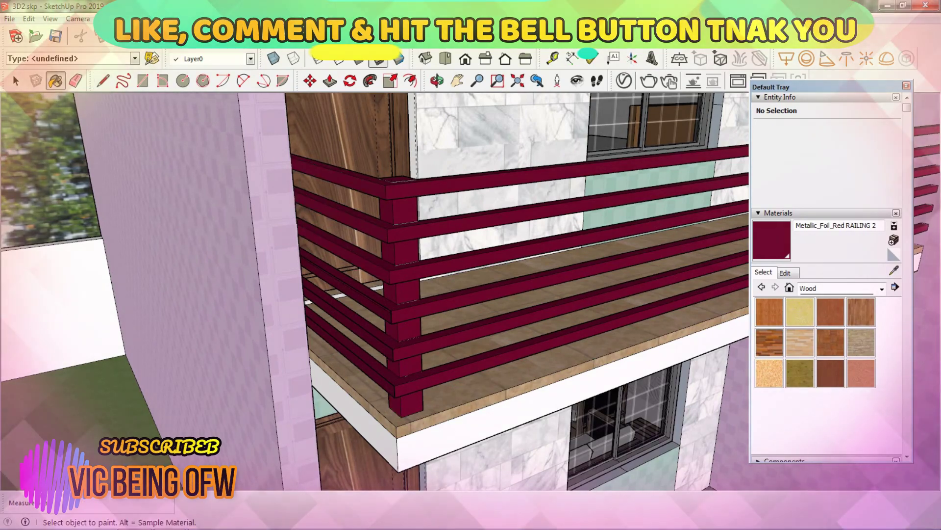
mouse_move(373, 265)
middle_mouse_down()
mouse_move(421, 275)
mouse_move(343, 265)
mouse_move(490, 265)
middle_mouse_up()
key("space")
left_click(326, 294)
key("m")
scroll(372, 265, "down", 5)
scroll(618, 265, "up", 5)
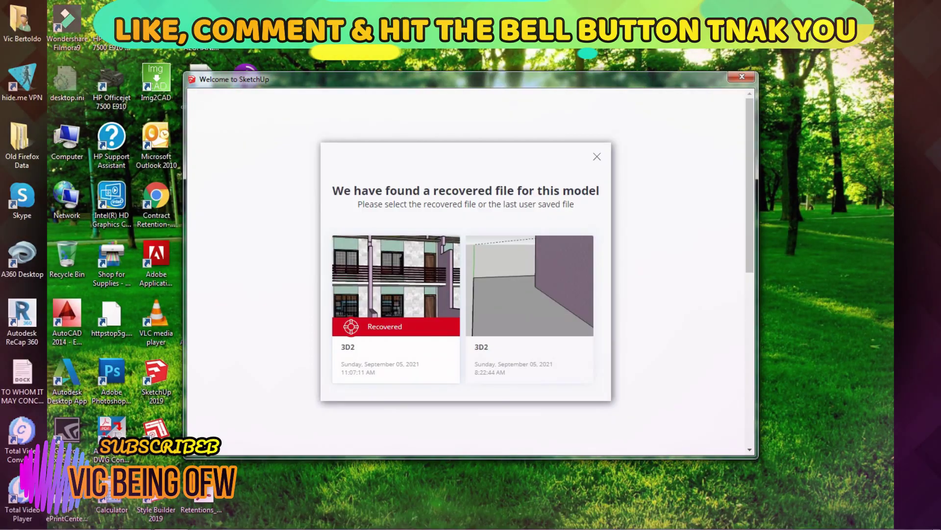
Reopen SketchUp with the duplex model and save it as 3D3.skp.
left_click(395, 285)
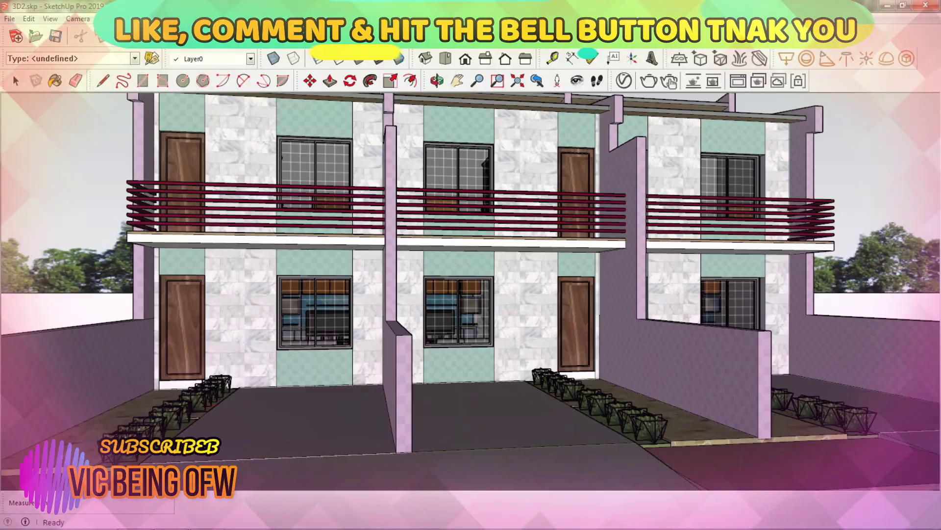
left_click(9, 19)
left_click(30, 99)
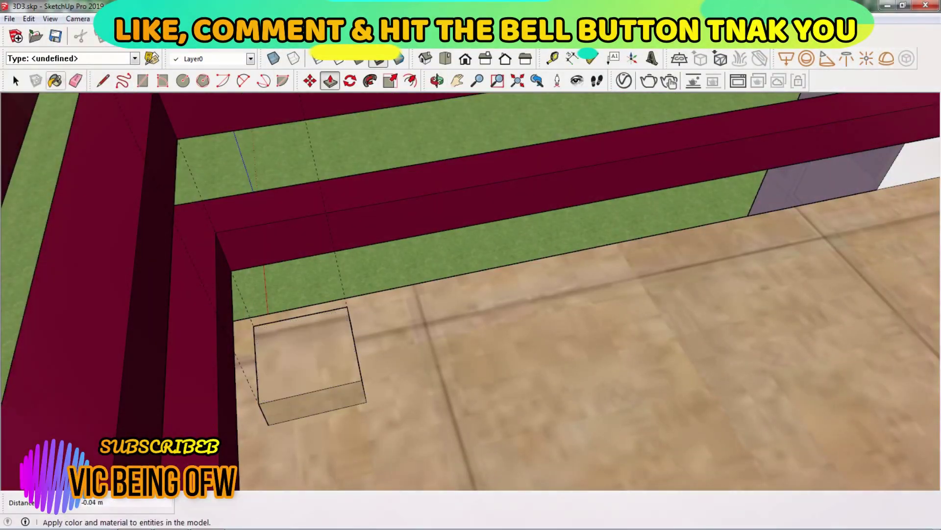
Paint the railing support blocks Metallic_Foil_Red RAILING 2 and pull them 0.04 m under the bars.
left_click(624, 80)
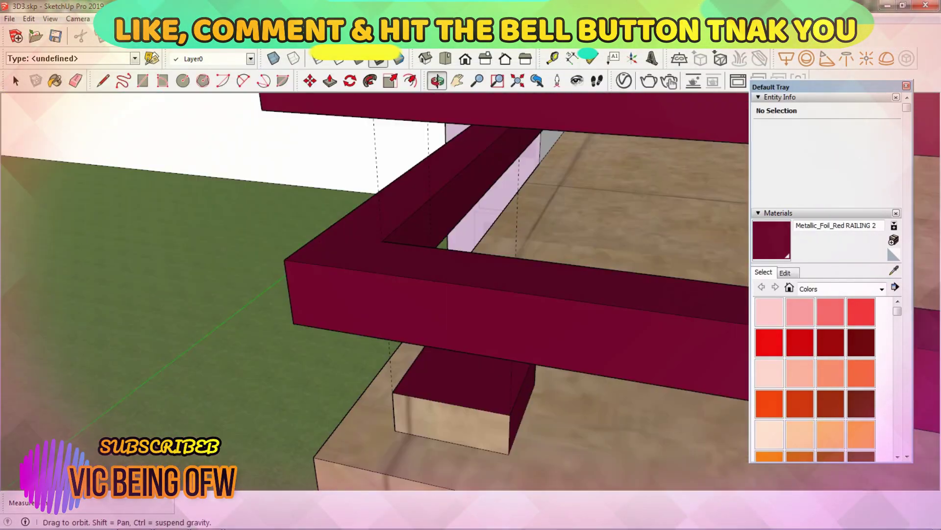
key("p")
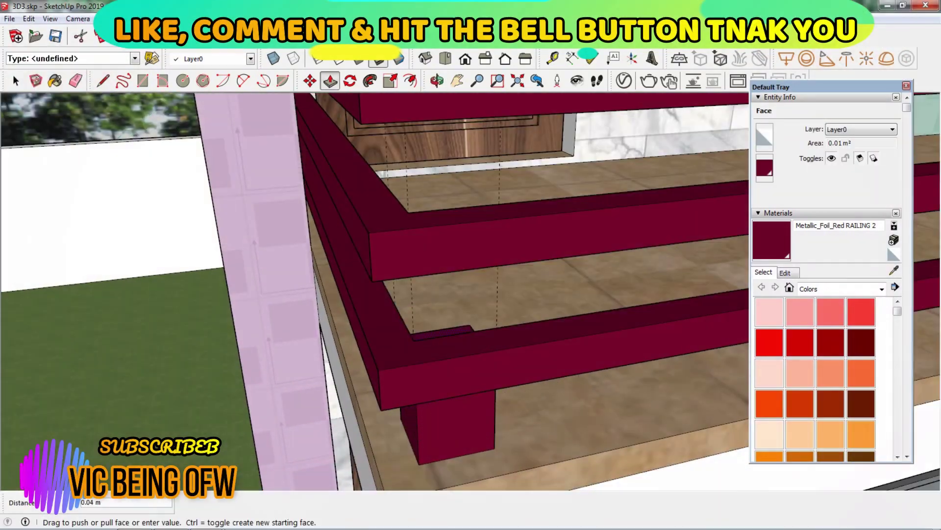
key("l")
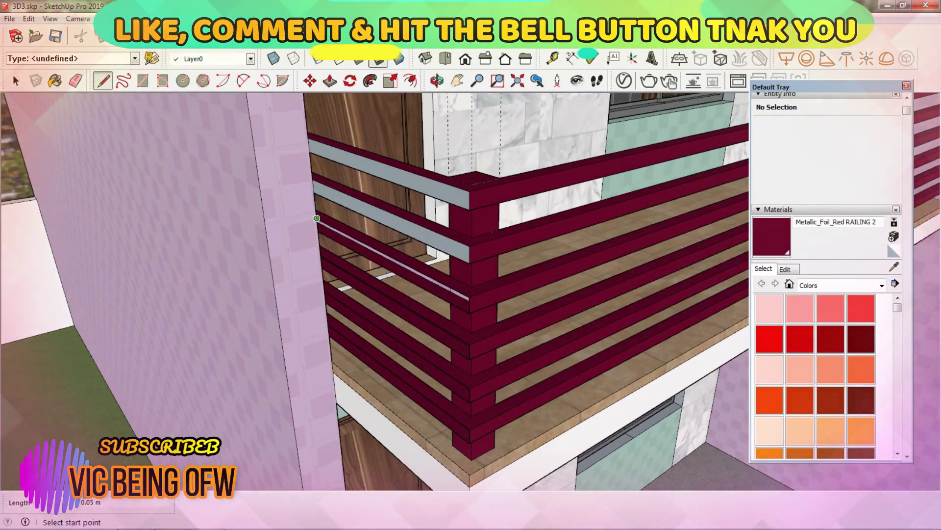